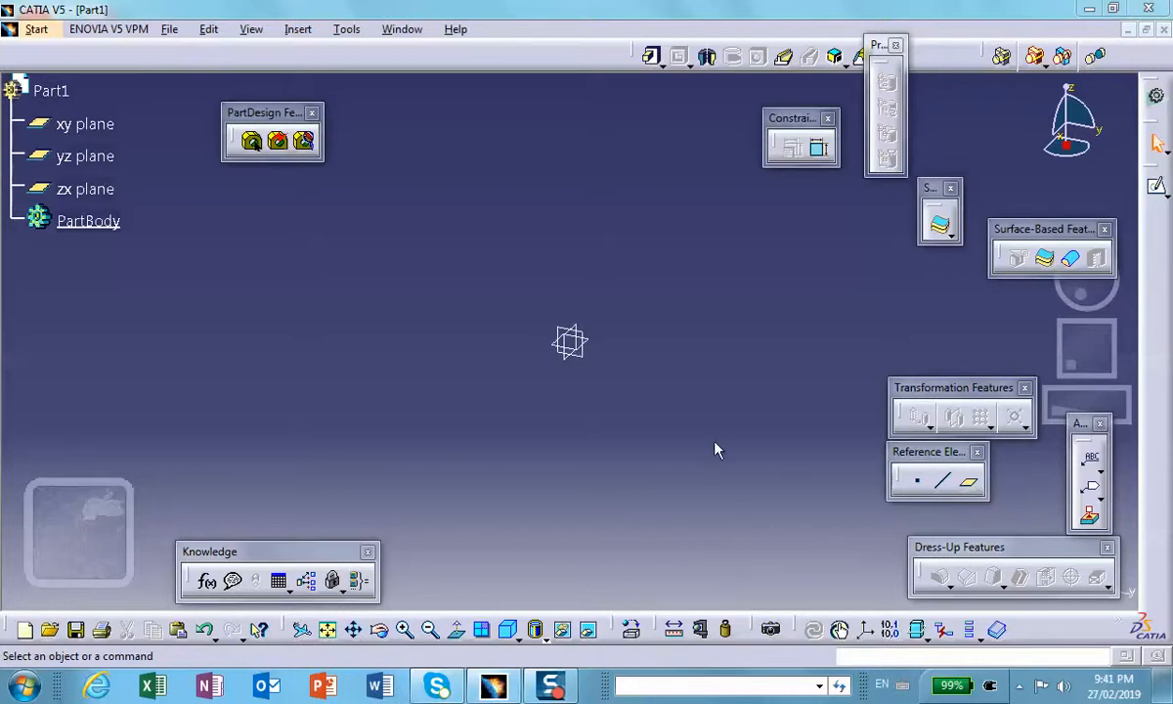
# Sketch a rectangle enclosing the origin on the xy plane, starting from a corner at about H -6.8, V 1.7, and leave the sketch.
pyautogui.click(584, 357)
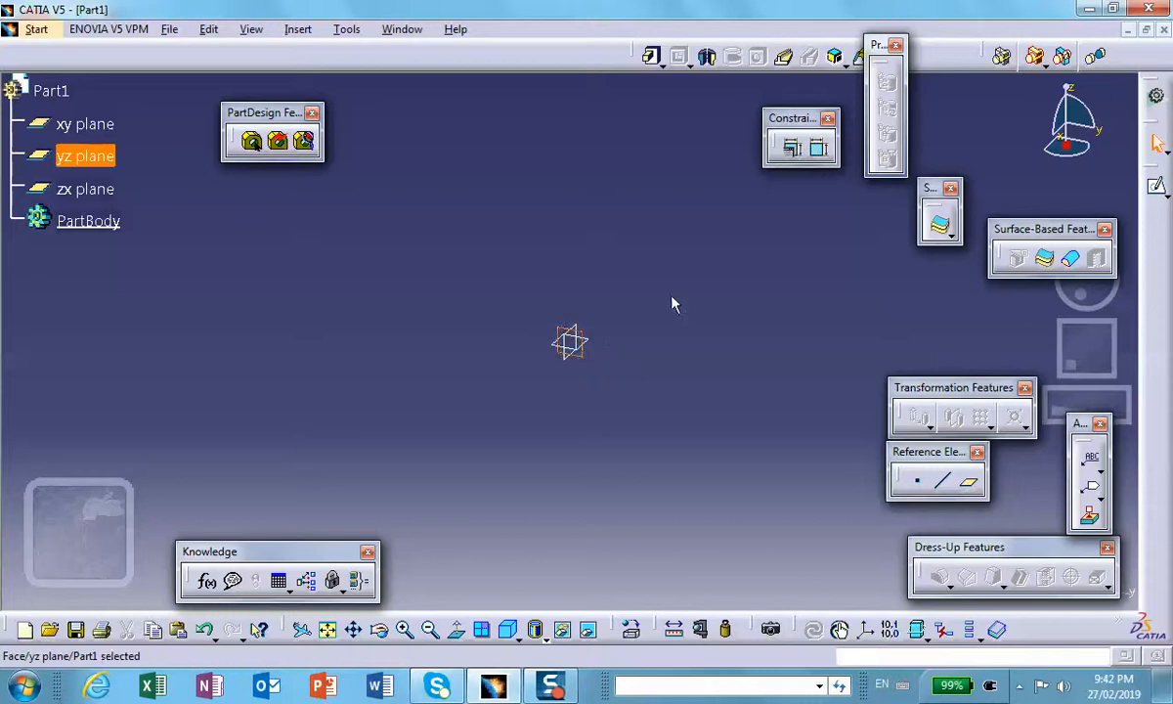
pyautogui.click(619, 354)
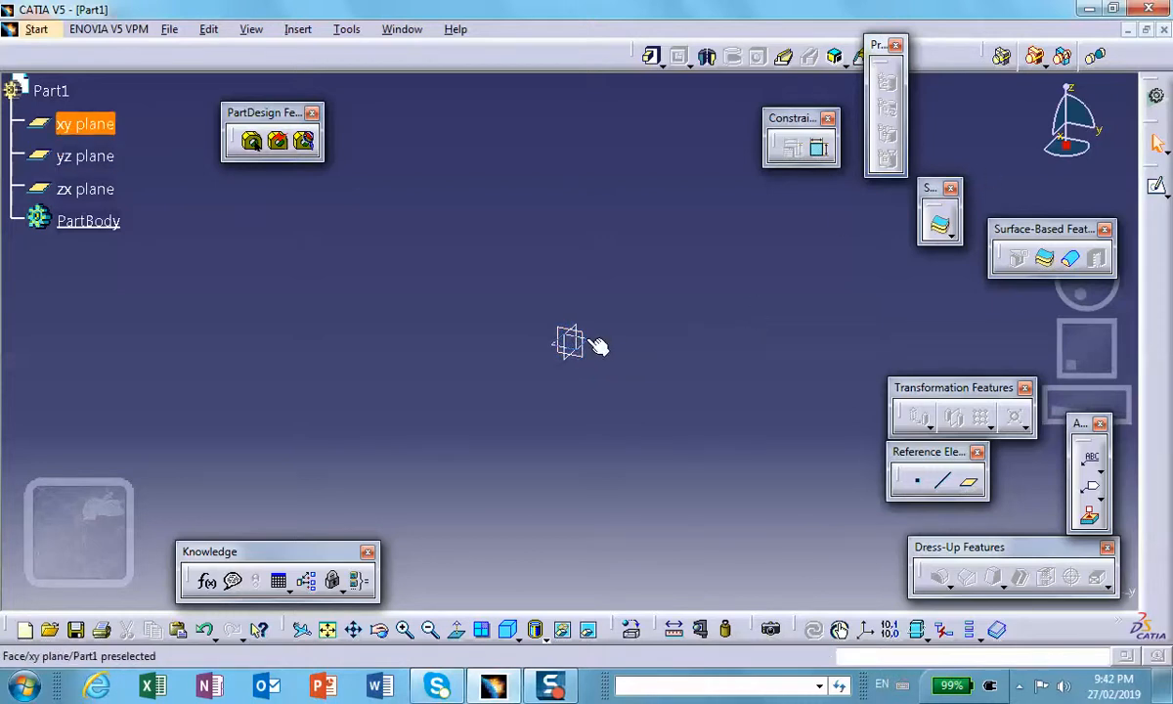
pyautogui.click(597, 344)
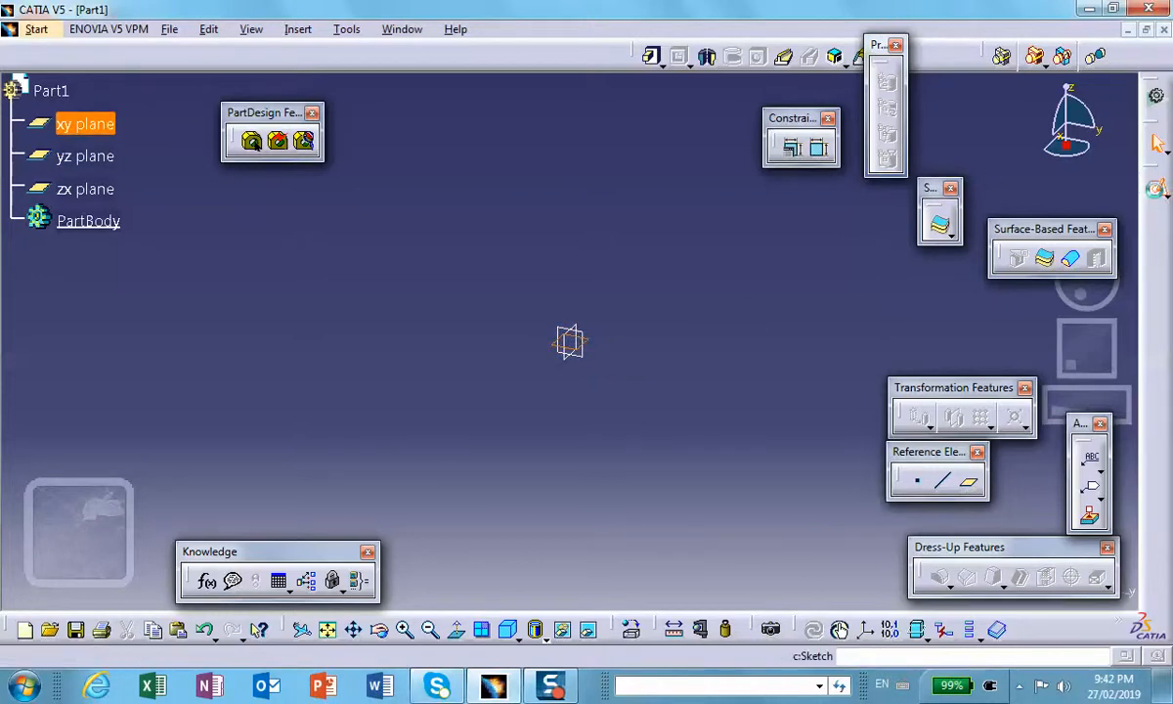
pyautogui.click(1156, 186)
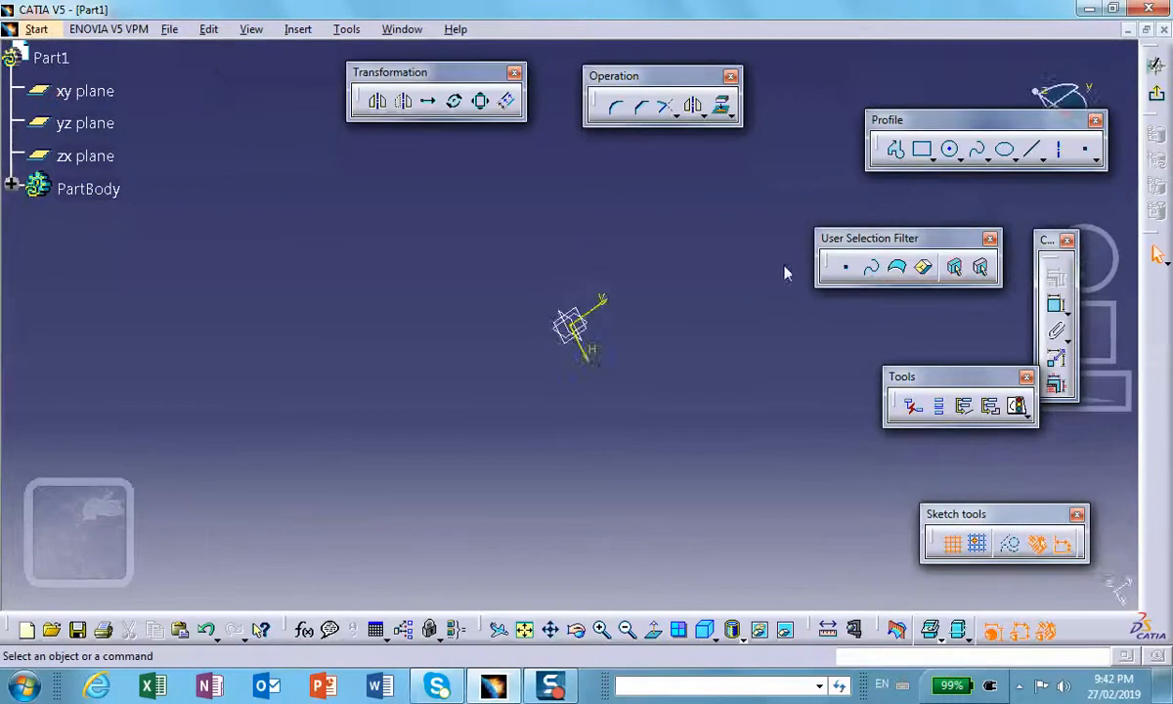
pyautogui.click(924, 149)
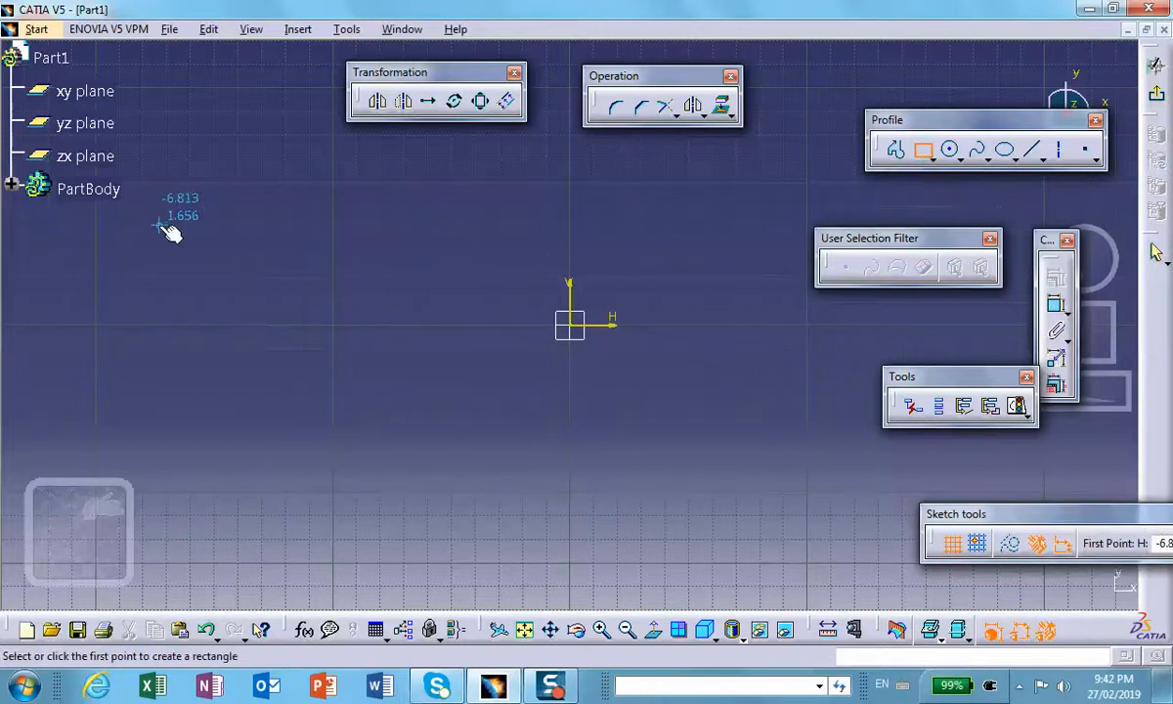
pyautogui.click(162, 228)
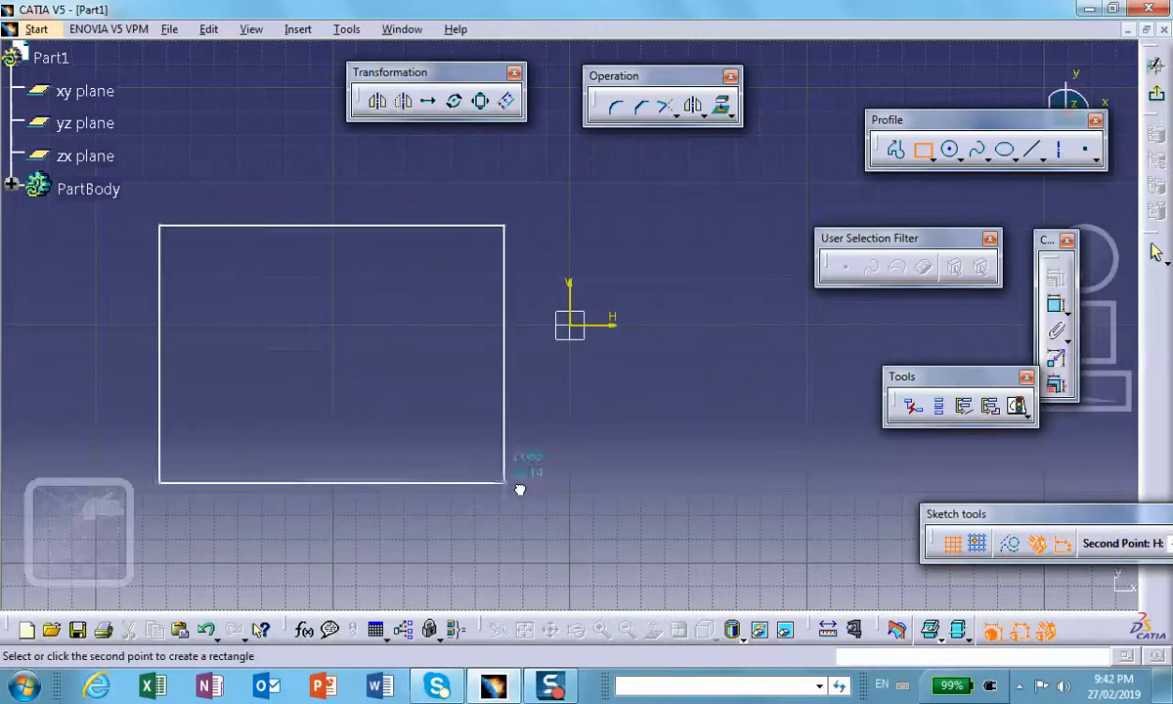
pyautogui.click(645, 486)
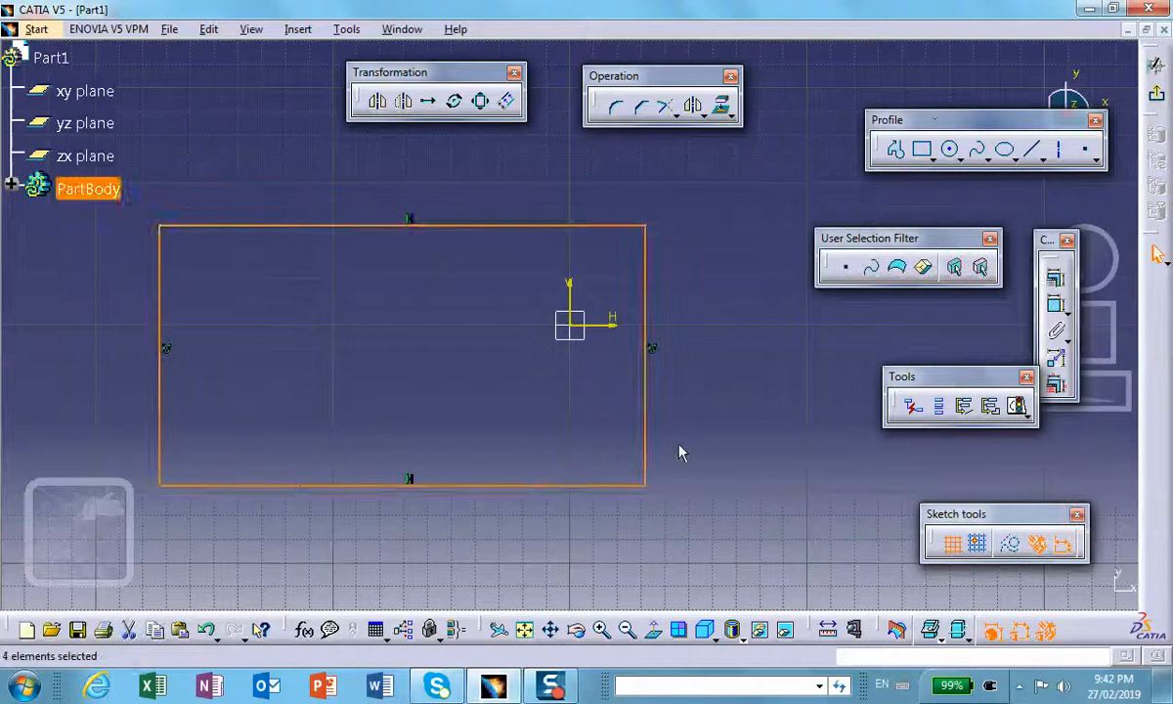
pyautogui.click(1154, 92)
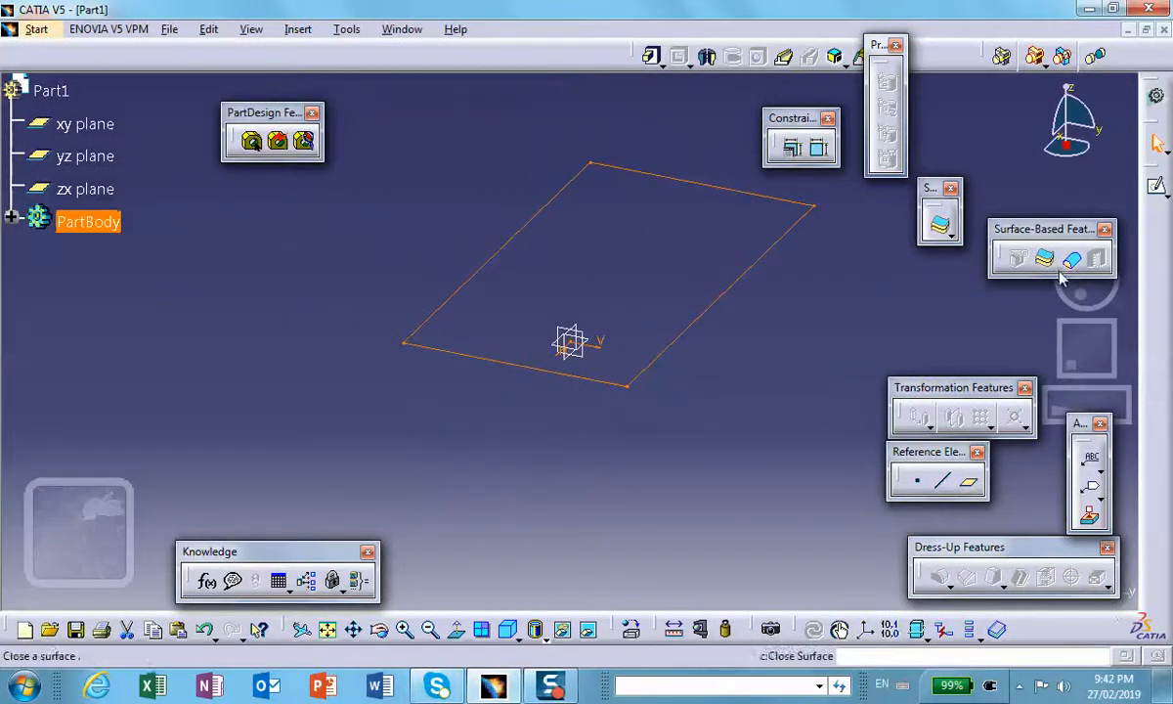
# Pad the rectangle sketch to a length of 1.787 in to form a solid block.
pyautogui.click(651, 56)
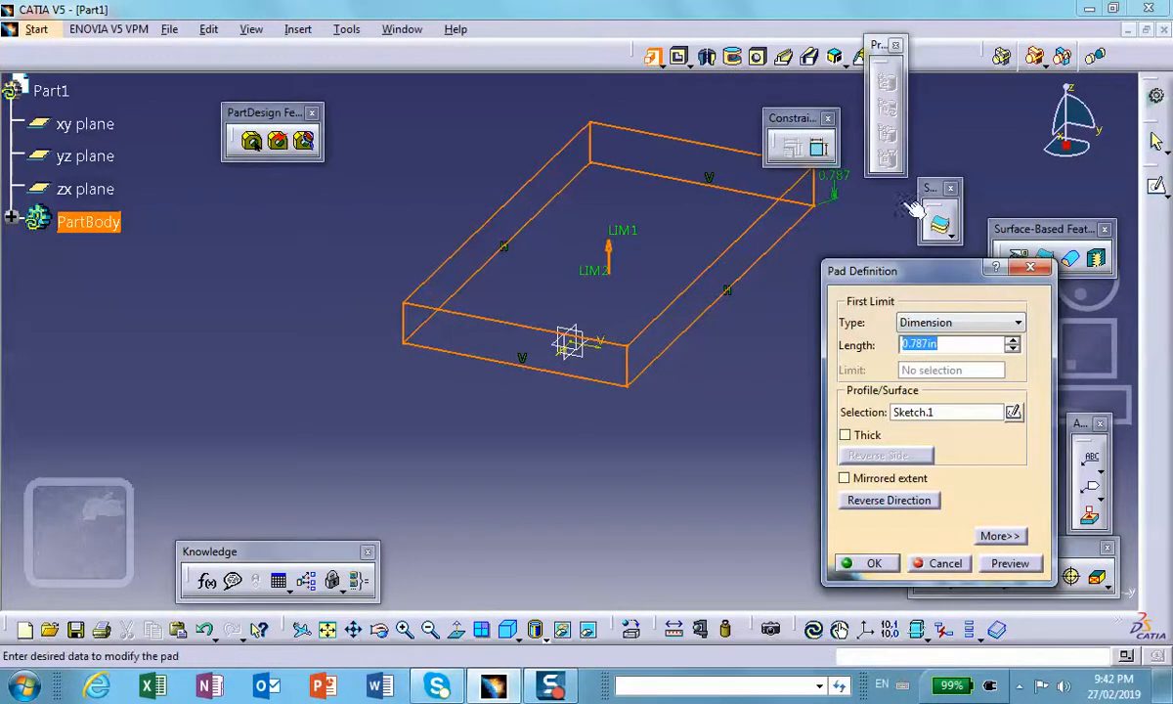
pyautogui.click(1013, 340)
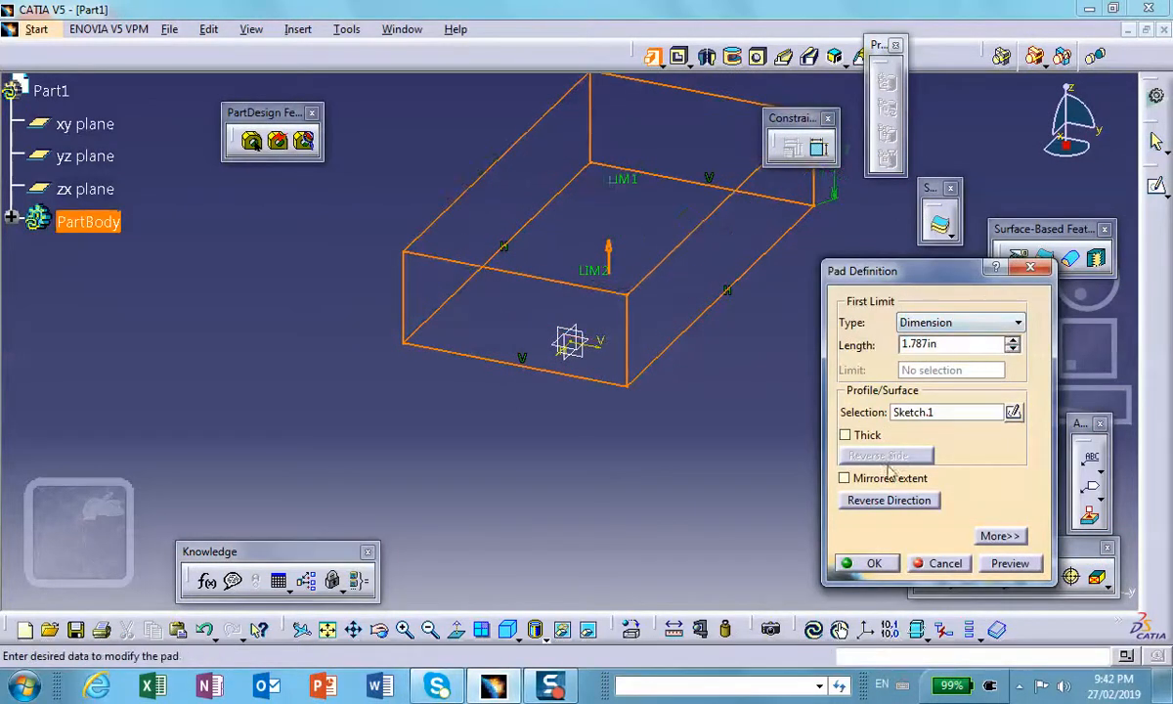
pyautogui.click(875, 567)
# Sketch a smaller rectangle on the block's top face, near the end farthest from the origin, and leave the sketch.
pyautogui.moveTo(608, 435); pyautogui.dragTo(372, 515, button='middle')
pyautogui.click(494, 272)
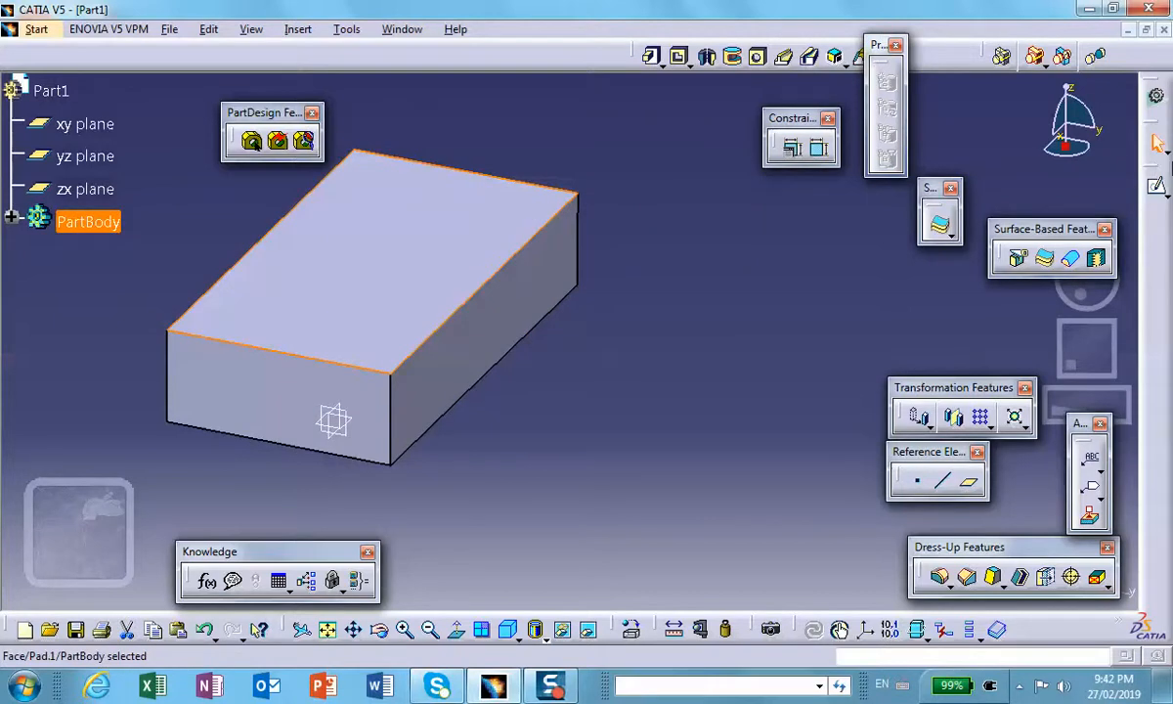
pyautogui.click(940, 224)
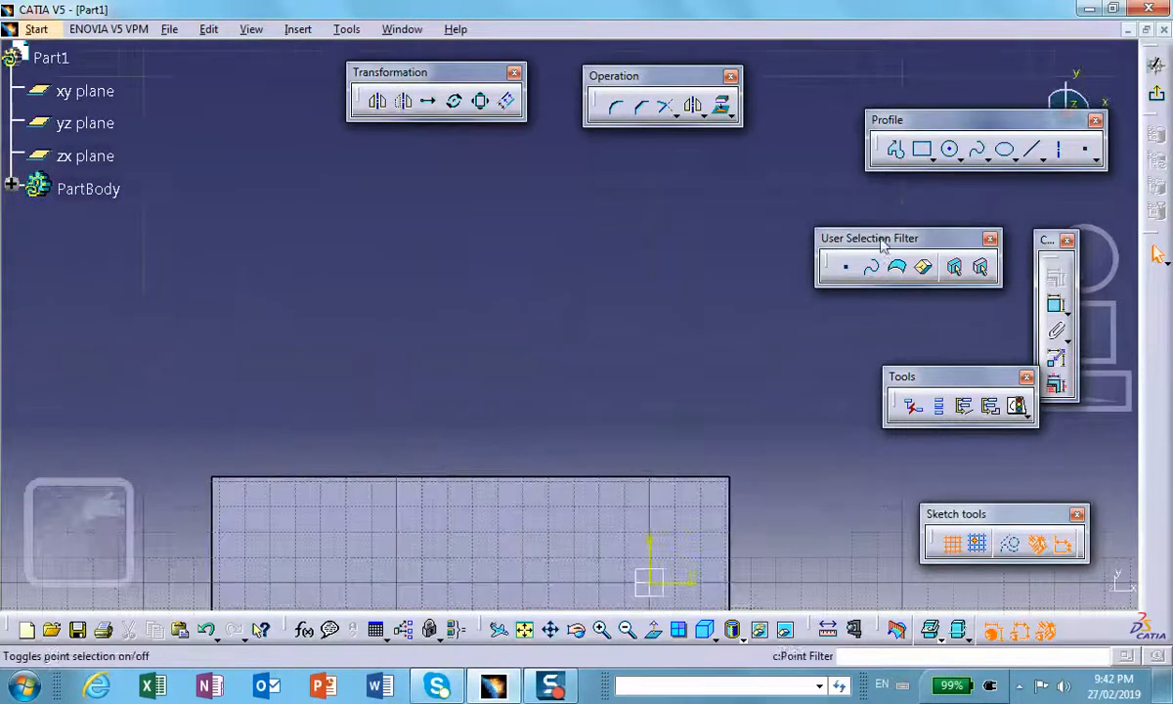
pyautogui.click(924, 155)
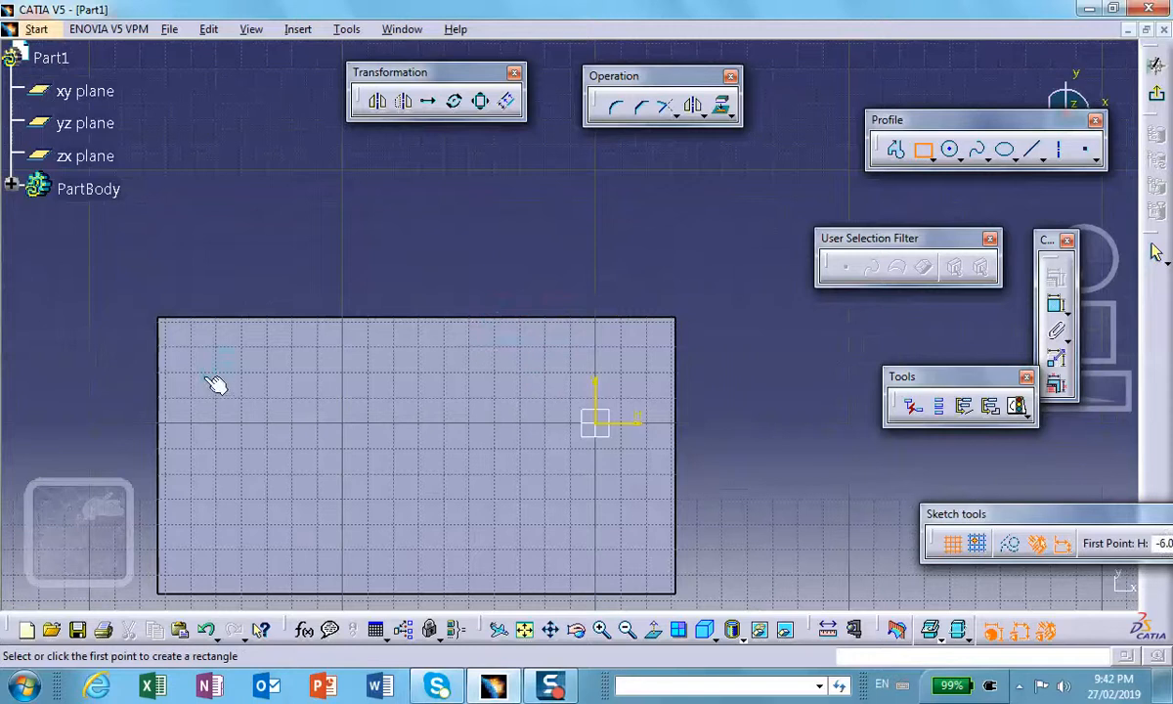
pyautogui.click(205, 379)
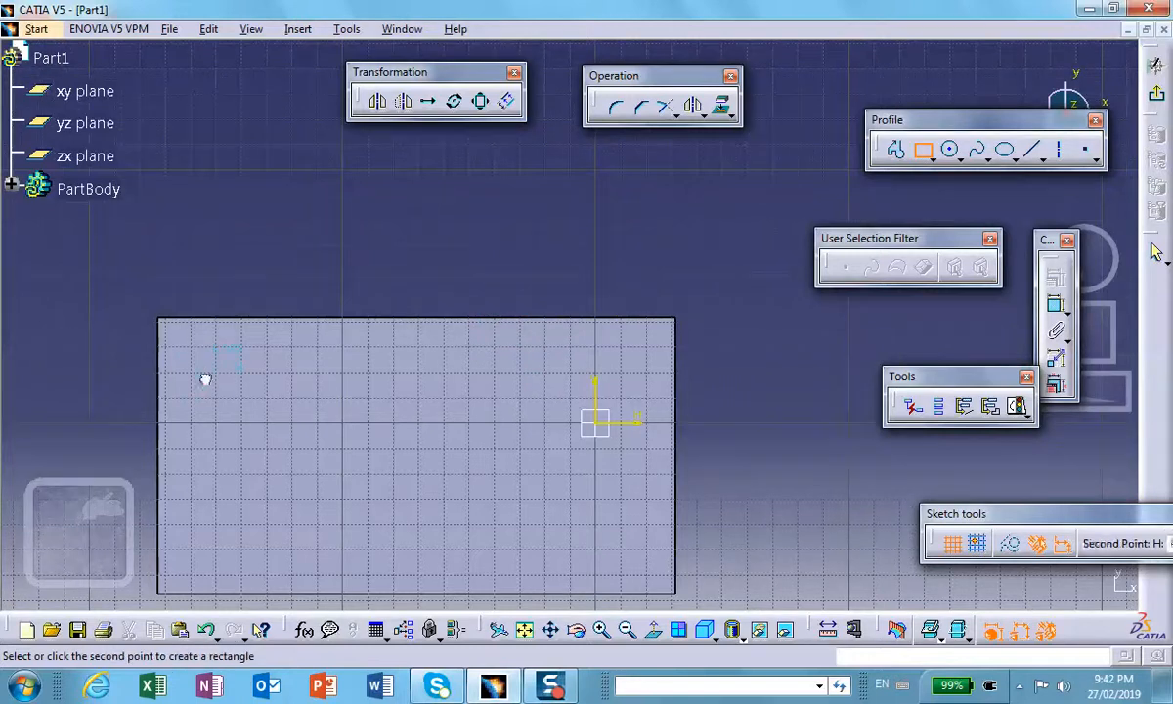
pyautogui.click(348, 533)
pyautogui.click(1157, 94)
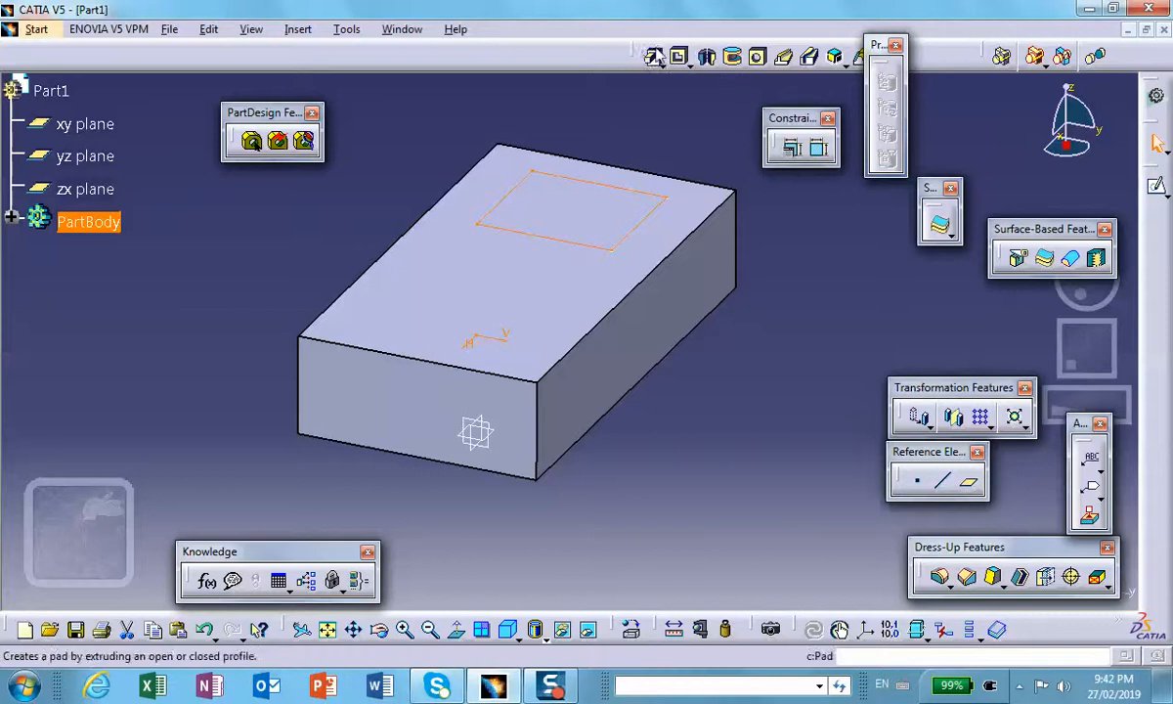
# Cut a 0.3 in deep pocket into the block from the small rectangle sketch.
pyautogui.click(678, 56)
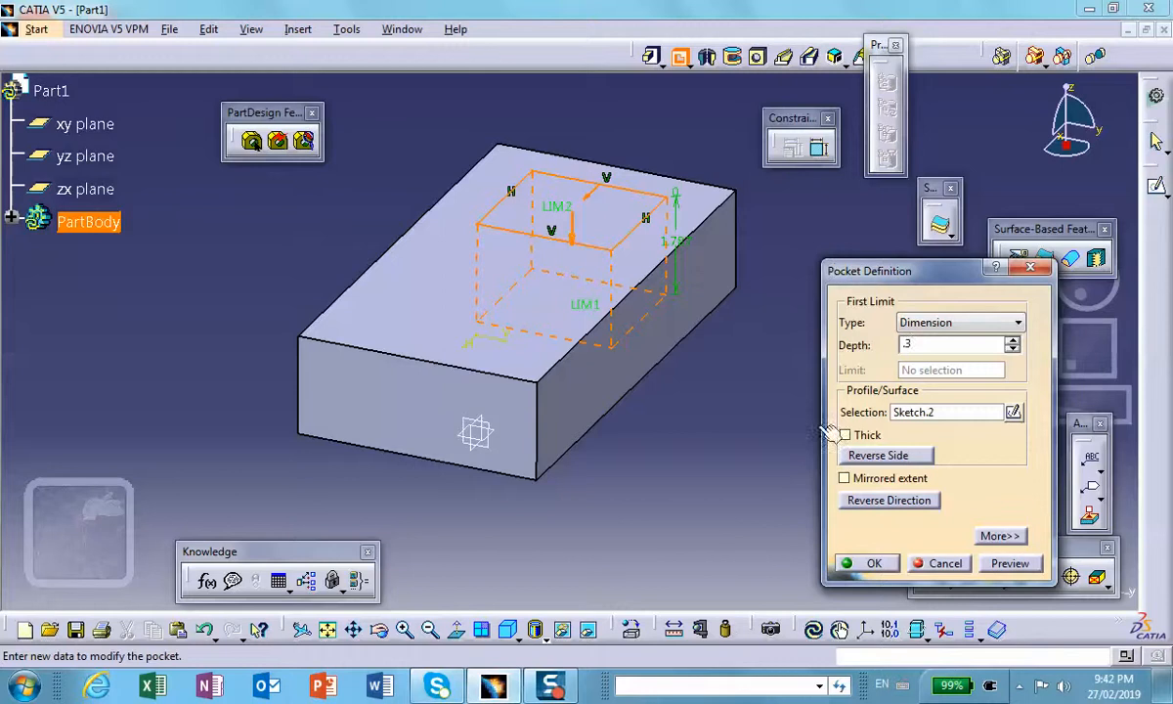
pyautogui.write('.3')
pyautogui.click(865, 562)
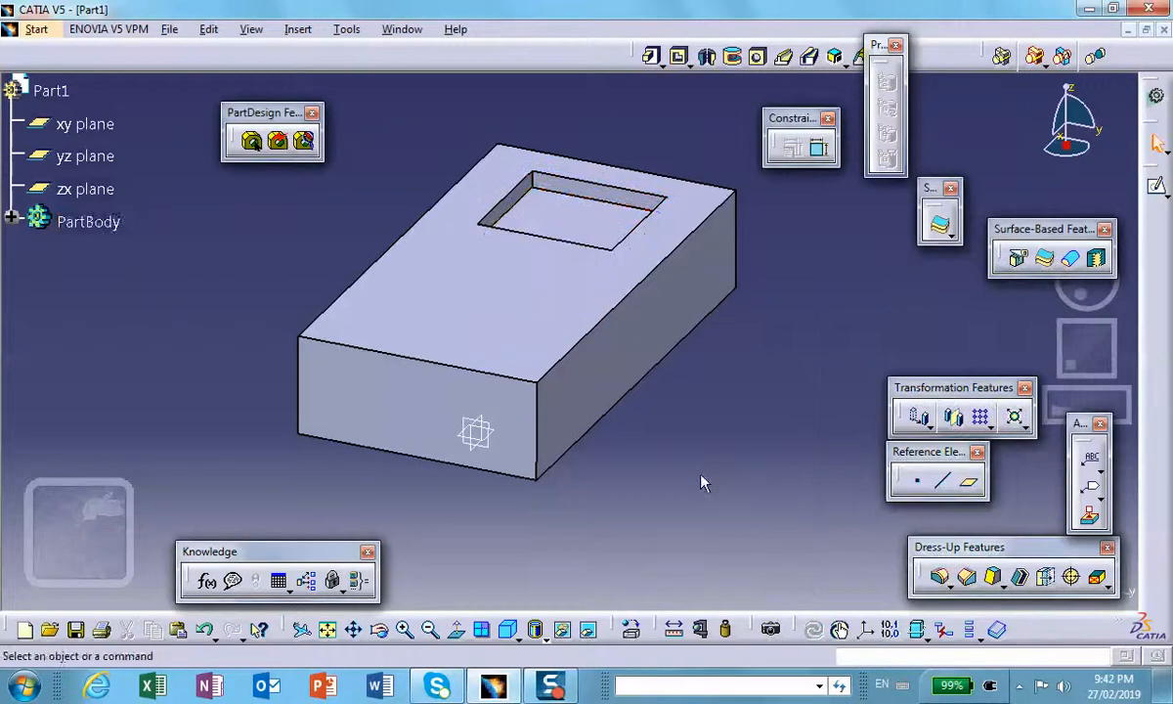
# Sketch a small circle near the middle of the rectangular pocket's floor and leave the sketch.
pyautogui.click(627, 221)
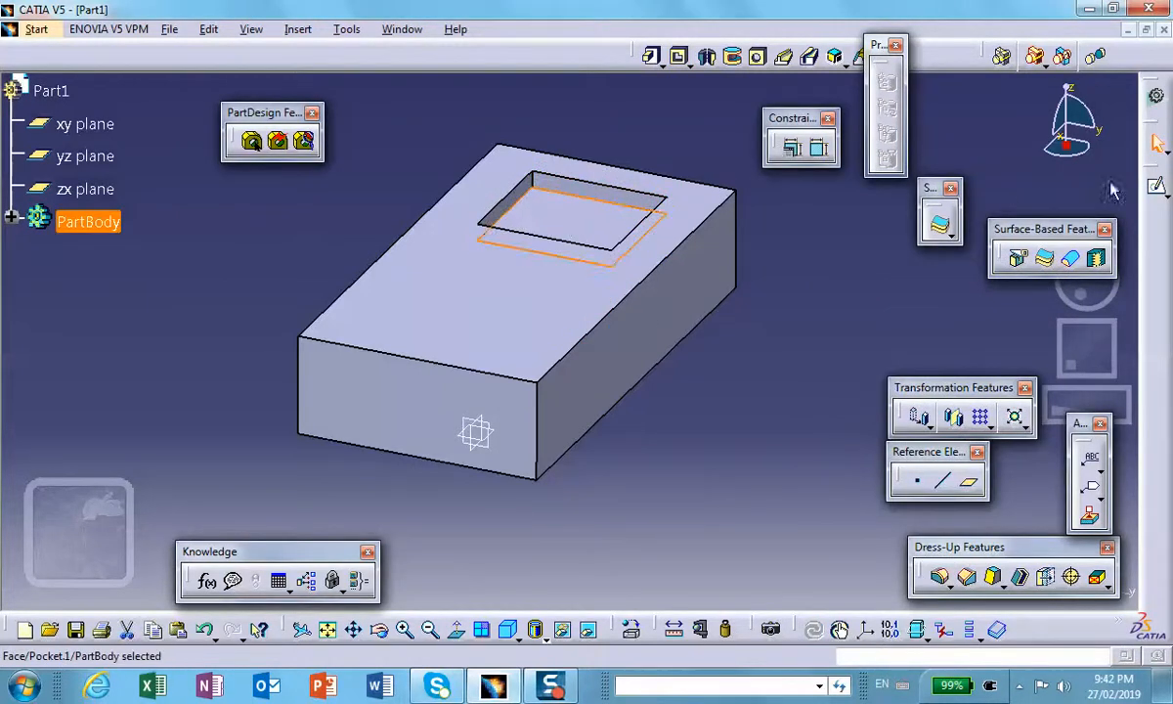
pyautogui.click(1163, 193)
pyautogui.click(1129, 204)
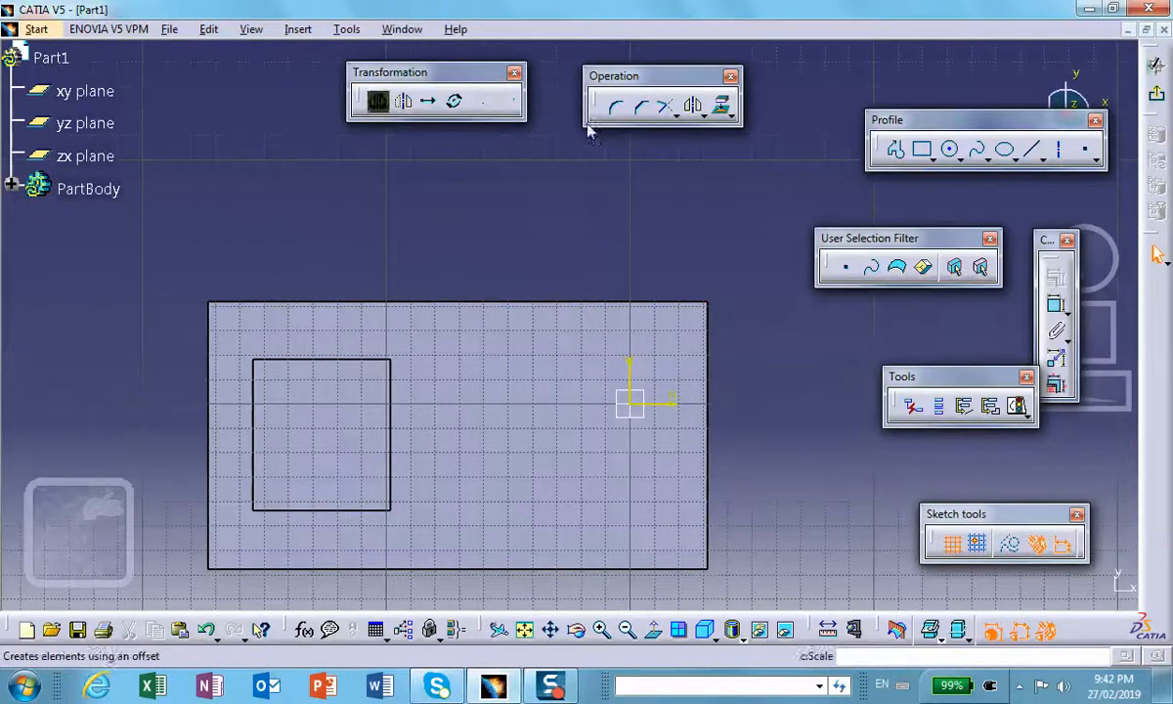
pyautogui.click(950, 149)
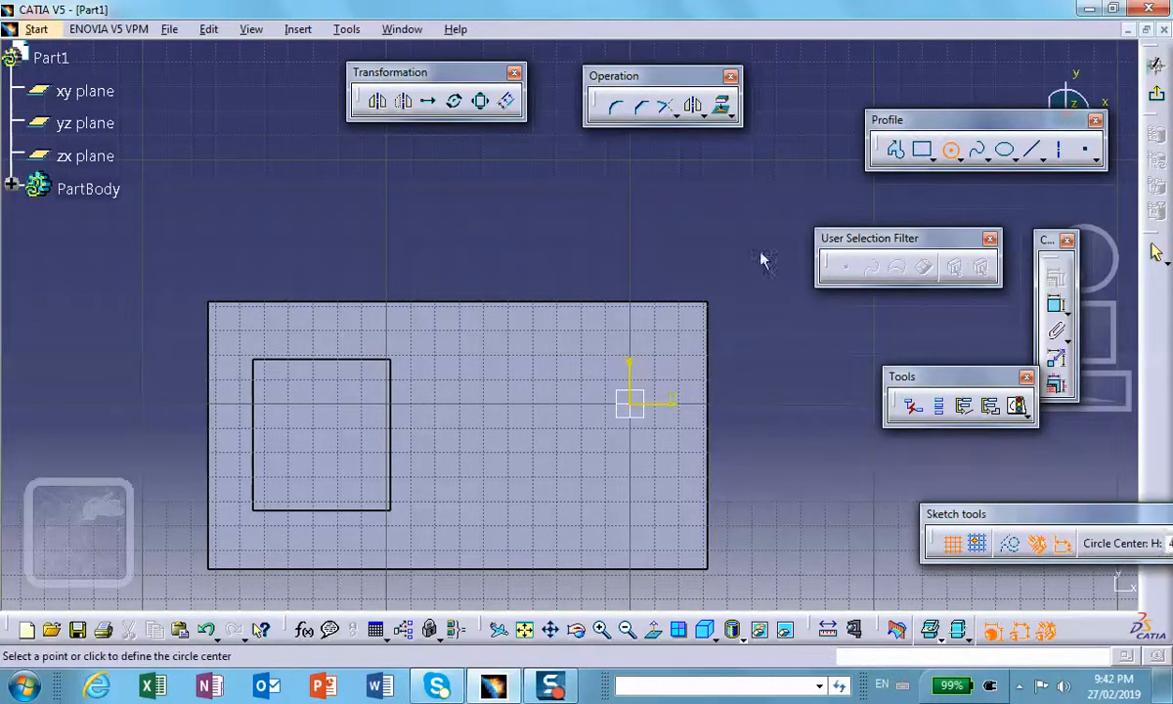
pyautogui.click(318, 426)
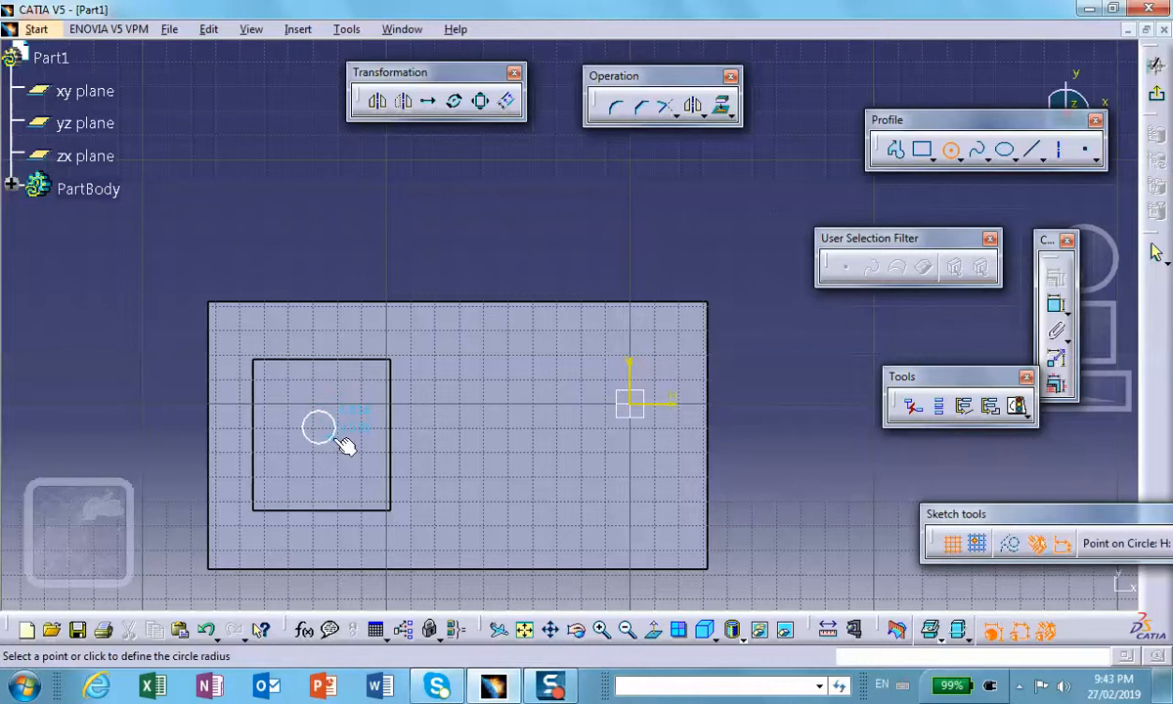
pyautogui.click(341, 436)
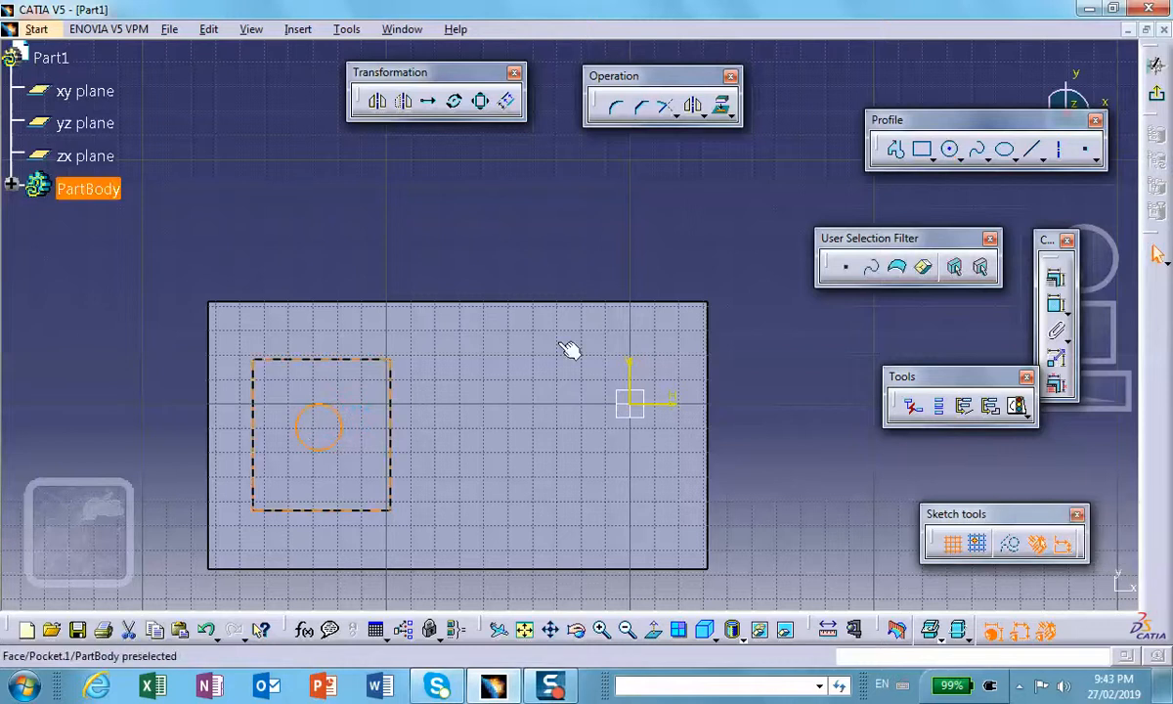
pyautogui.click(1156, 93)
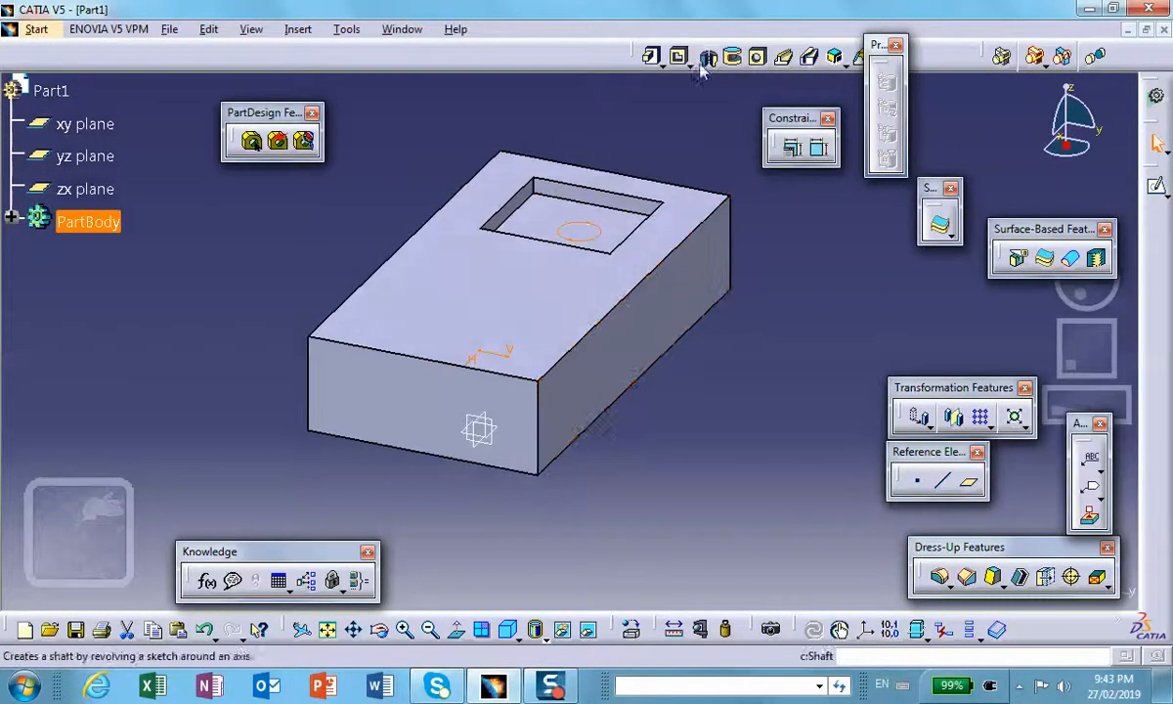
# Cut a 0.7 in deep round pocket from the circle sketch in the rectangular pocket's floor.
pyautogui.click(680, 61)
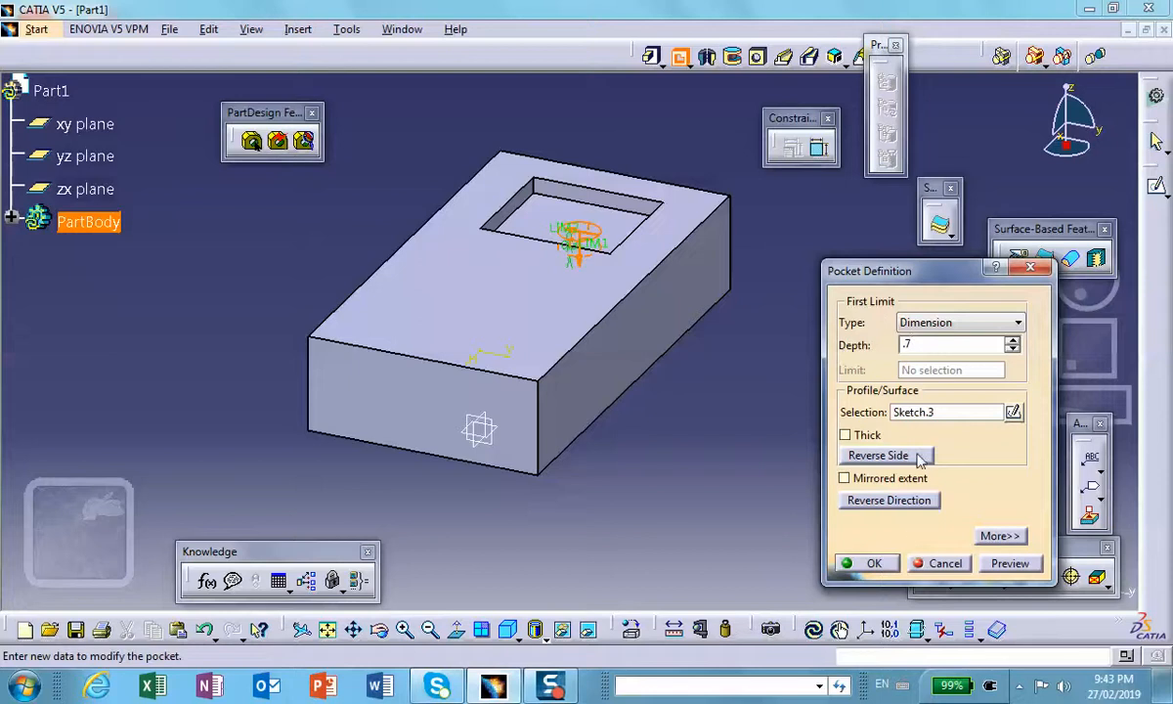
pyautogui.click(864, 564)
pyautogui.moveTo(588, 291); pyautogui.dragTo(370, 419, button='middle')
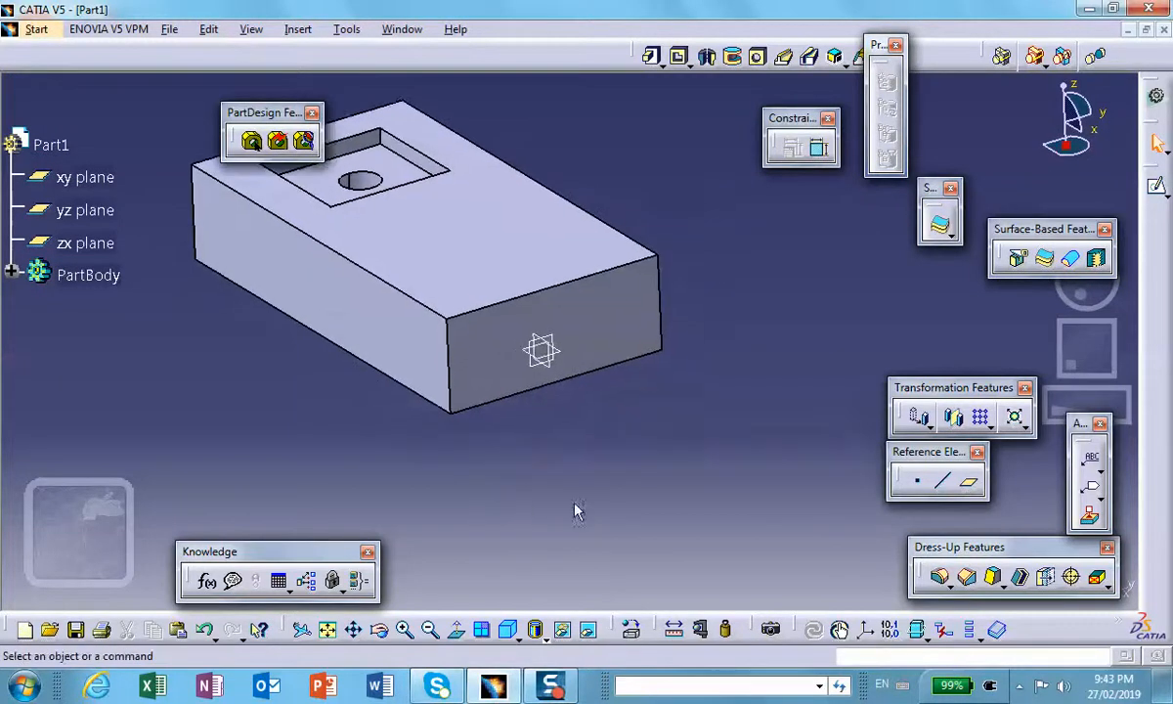
# Sketch a rectangle on the xy plane, clear of the block beyond its end nearest the origin, and leave the sketch.
pyautogui.click(65, 178)
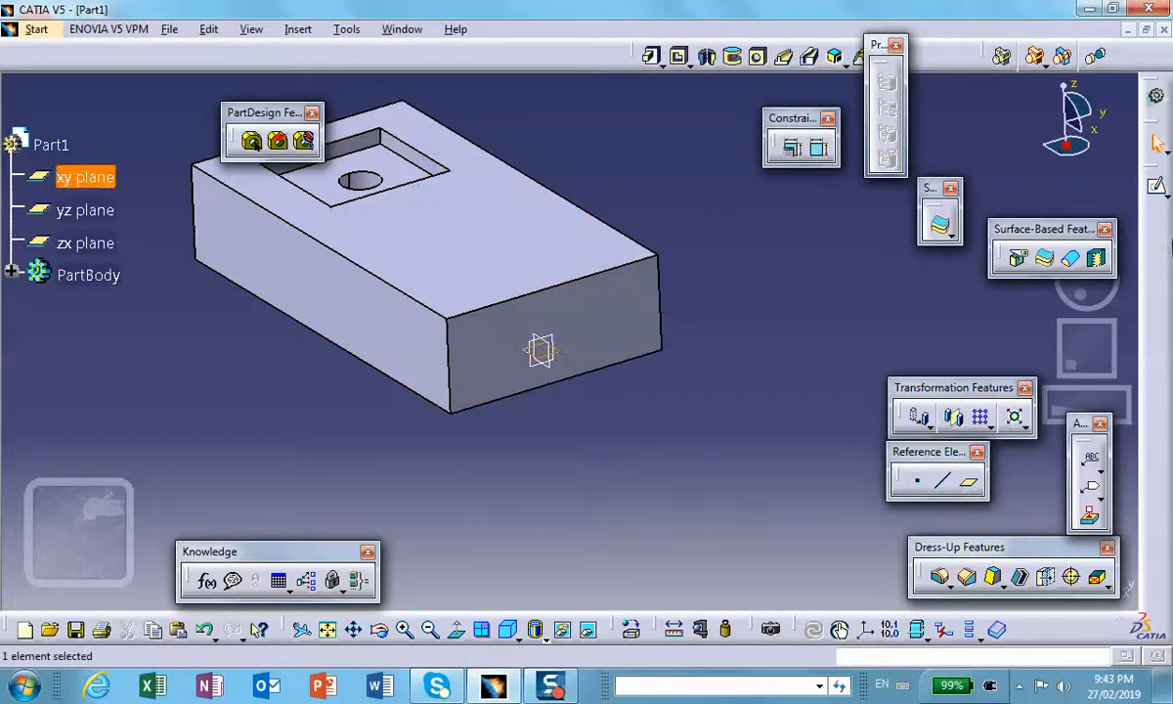
pyautogui.click(1158, 189)
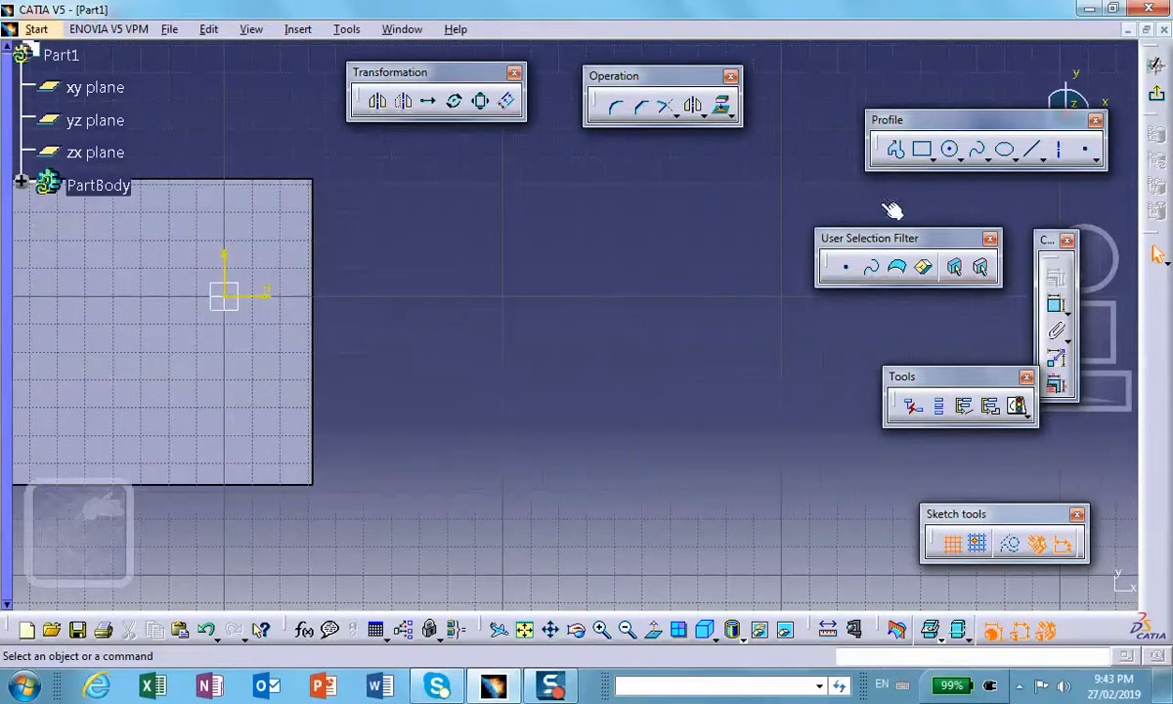
pyautogui.click(922, 148)
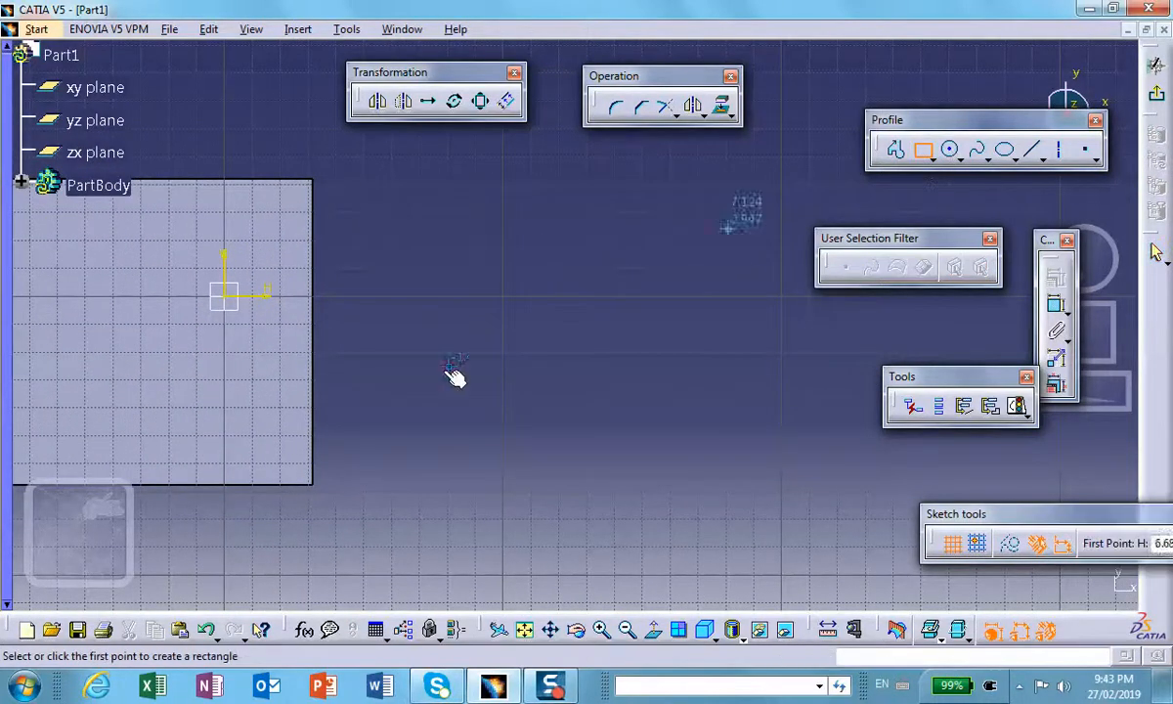
pyautogui.click(422, 370)
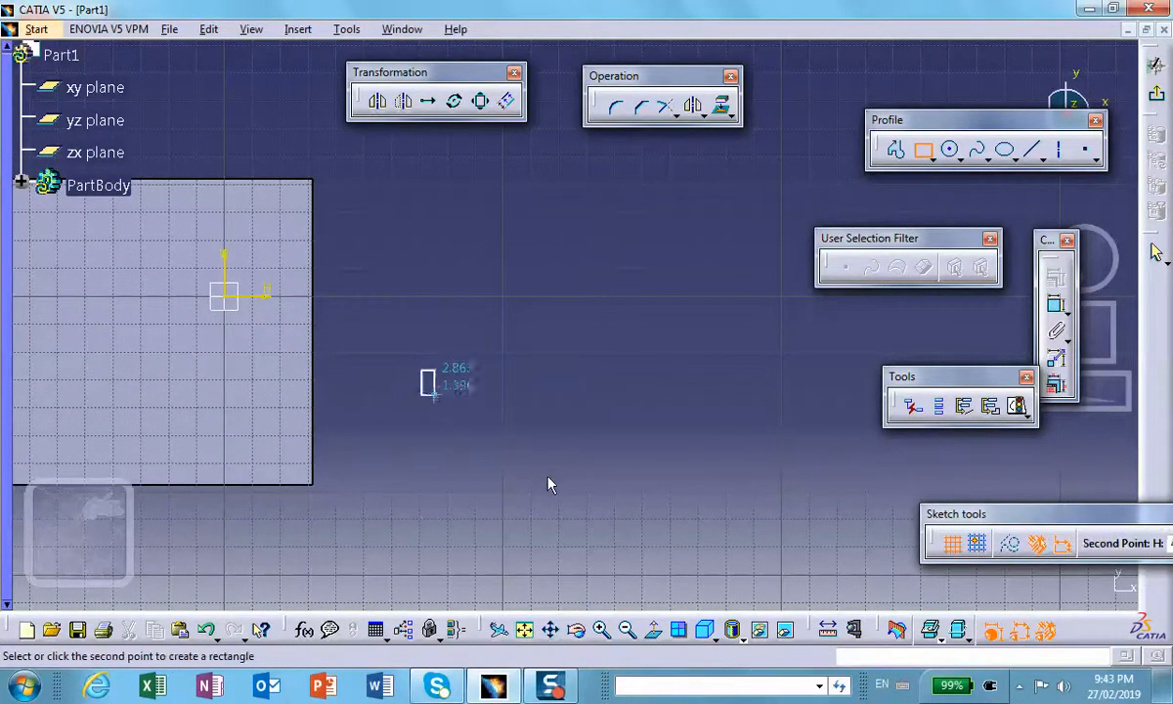
pyautogui.click(601, 505)
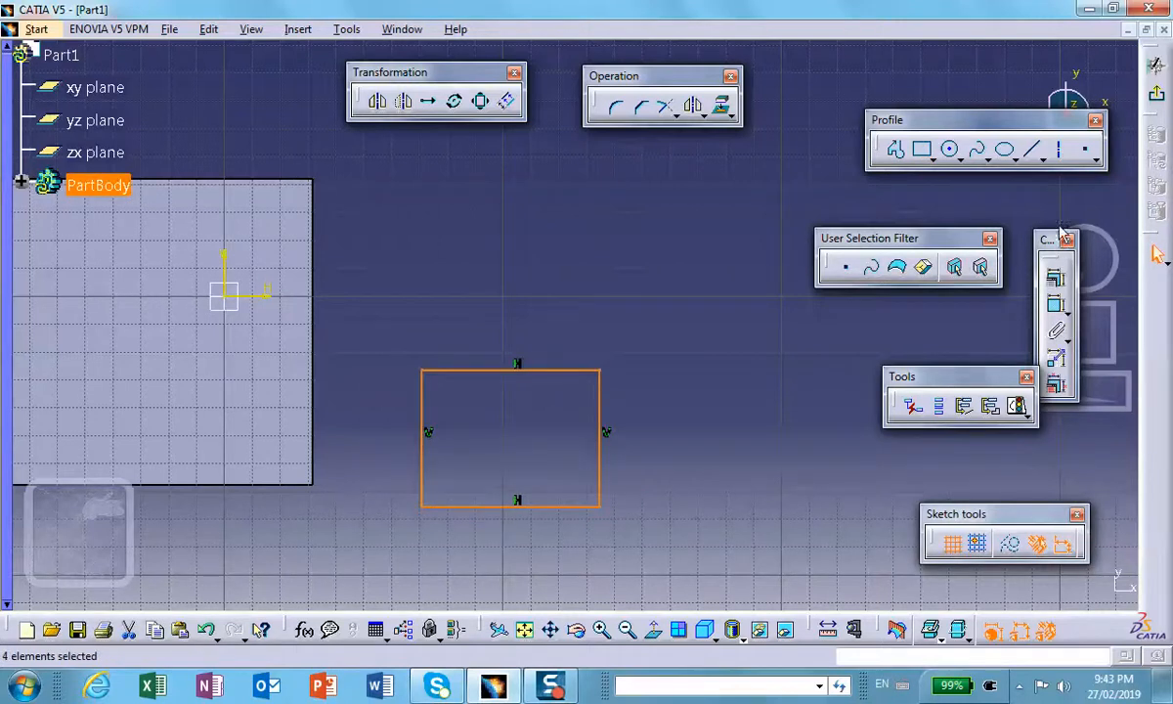
pyautogui.click(1156, 93)
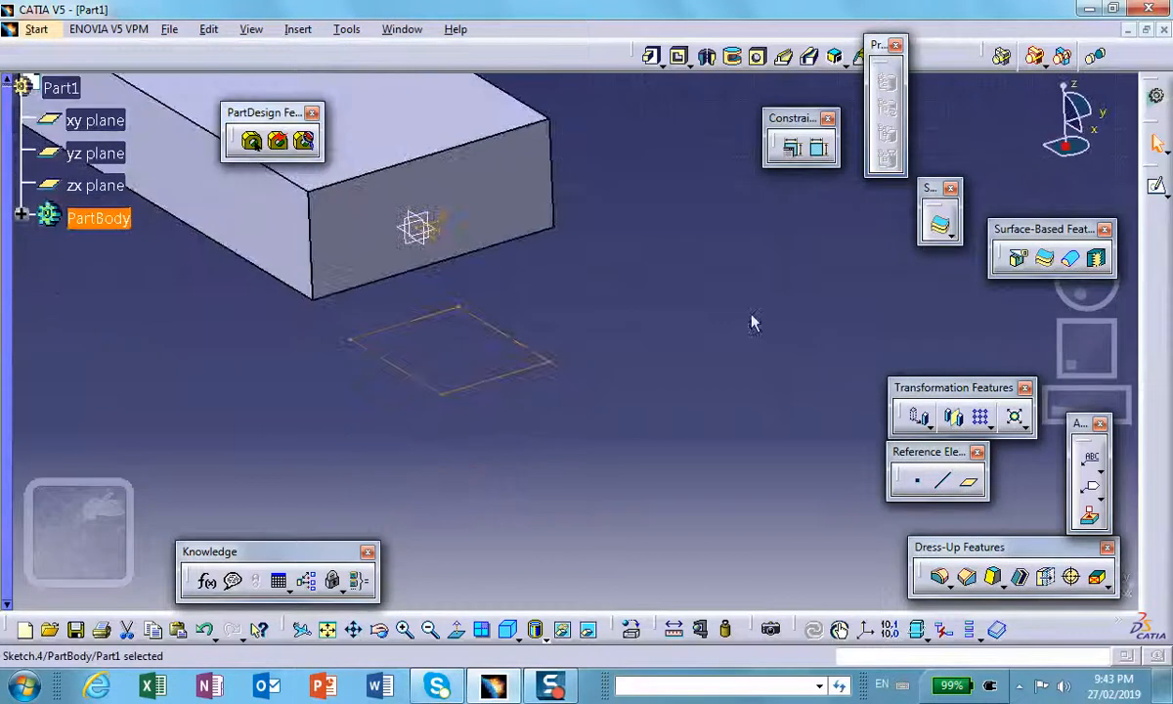
# Pad the rectangle sketch beyond the block's end to a length of 4.7 in.
pyautogui.middleClick(406, 341)
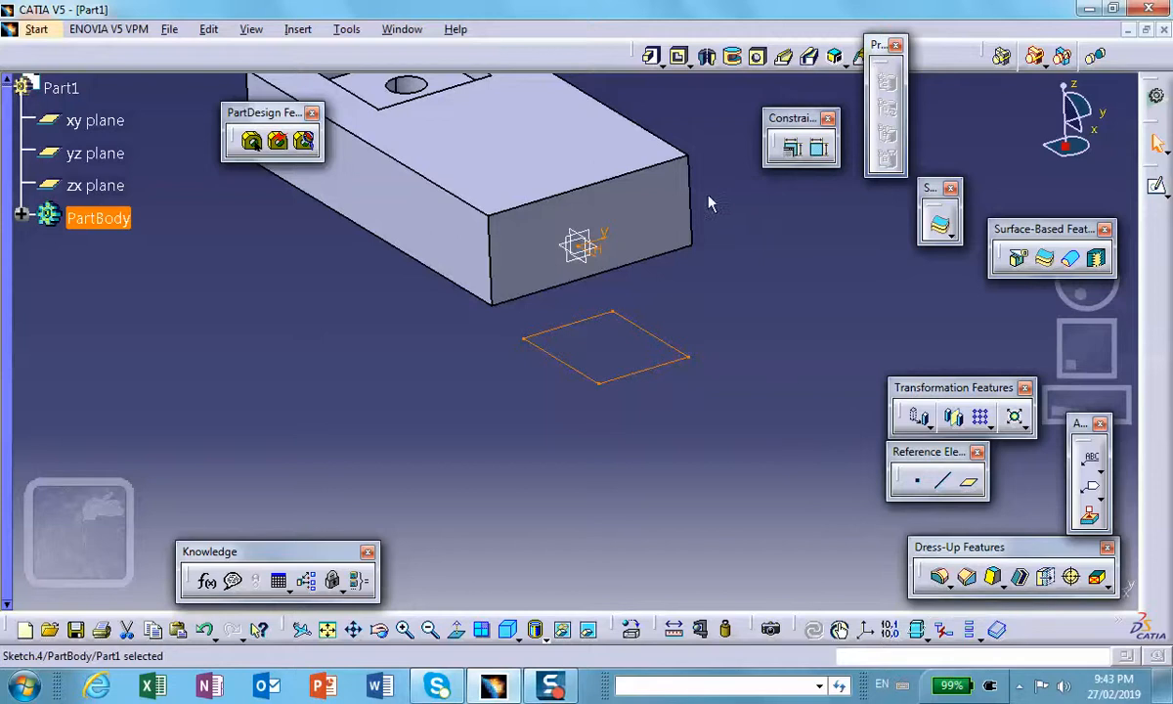
pyautogui.click(662, 61)
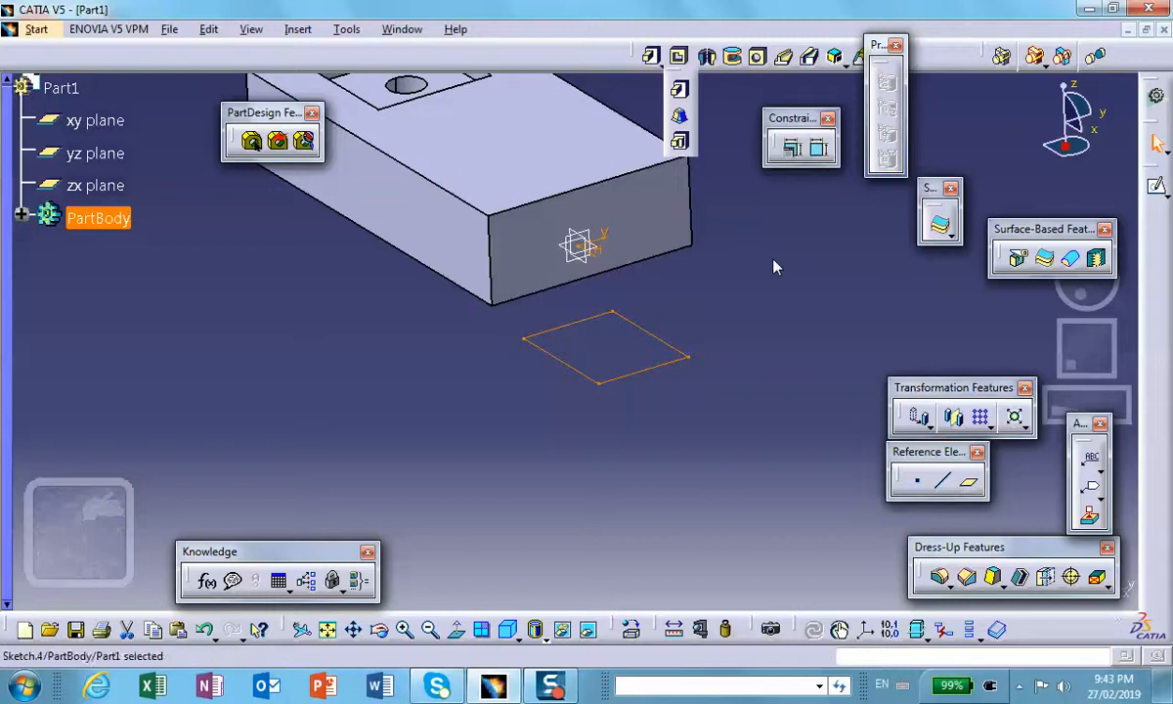
pyautogui.click(654, 57)
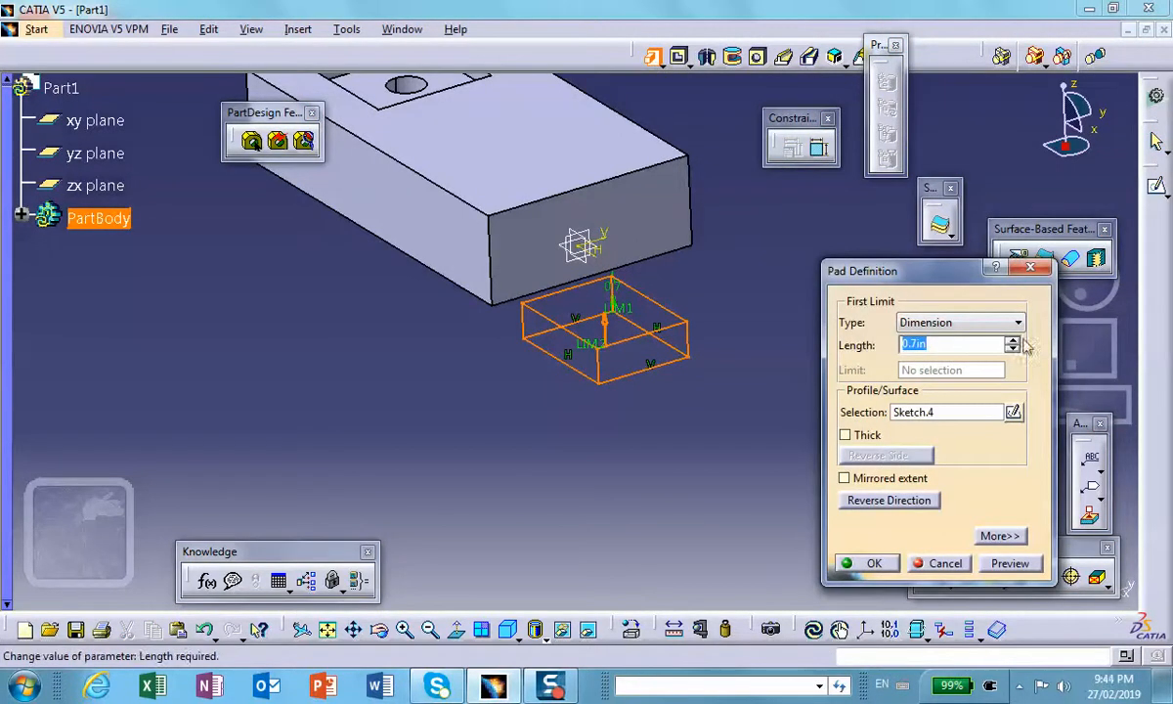
pyautogui.click(1013, 341)
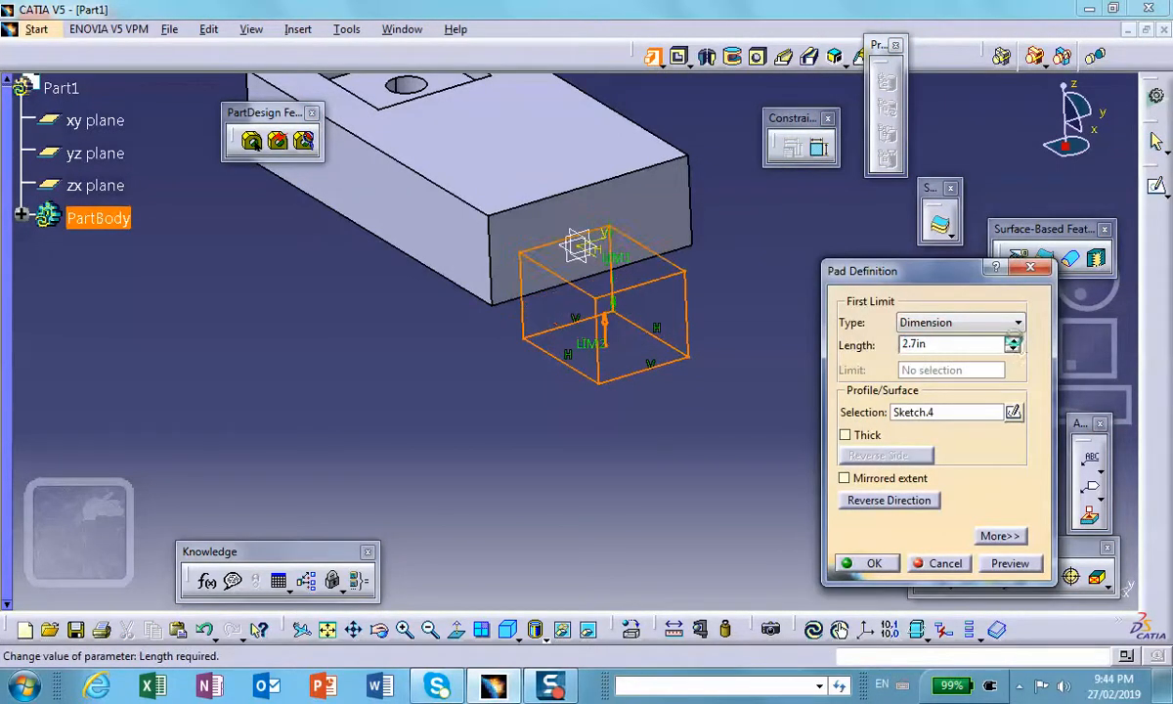
pyautogui.click(1013, 341)
pyautogui.click(1013, 340)
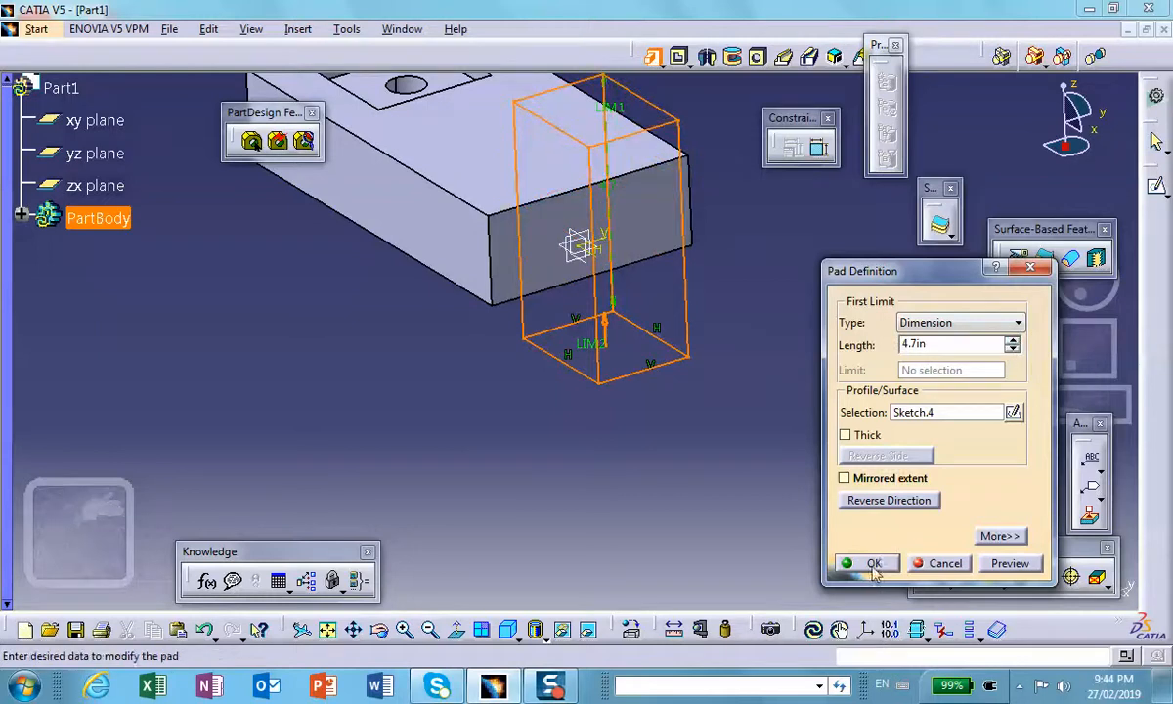
pyautogui.click(873, 565)
# Start a 5 deg draft and select all four side faces of the tall rectangular pad as the faces to draft.
pyautogui.moveTo(380, 430); pyautogui.dragTo(772, 465, button='middle')
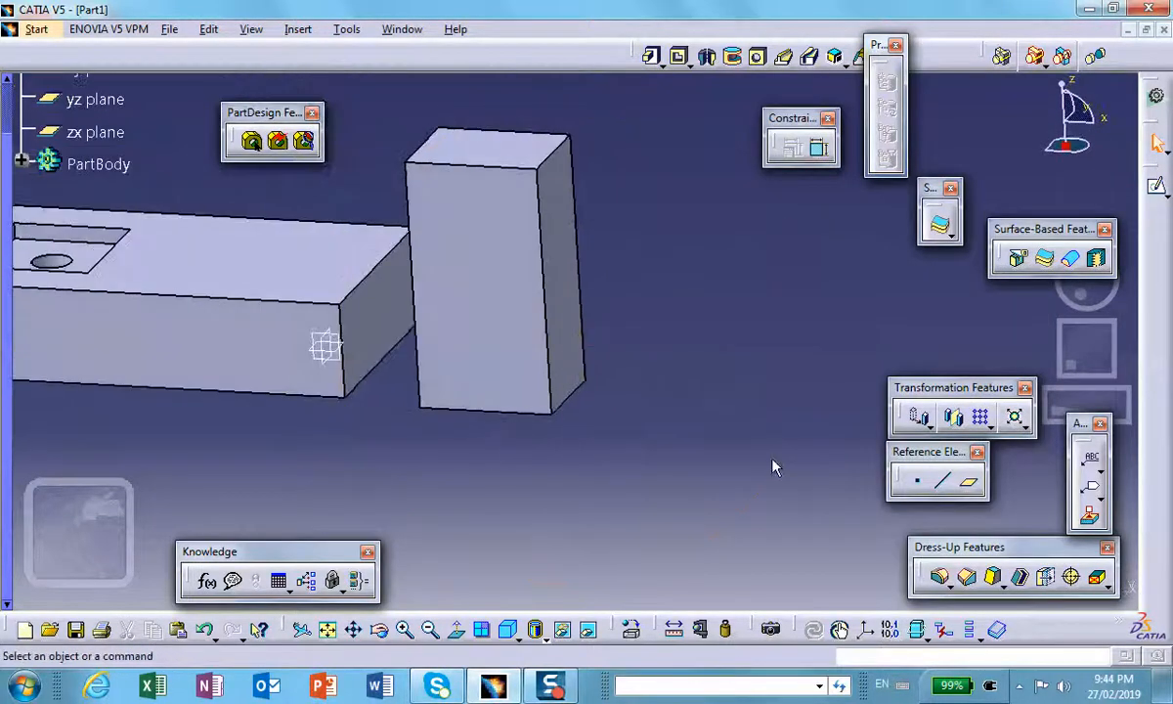
pyautogui.click(995, 579)
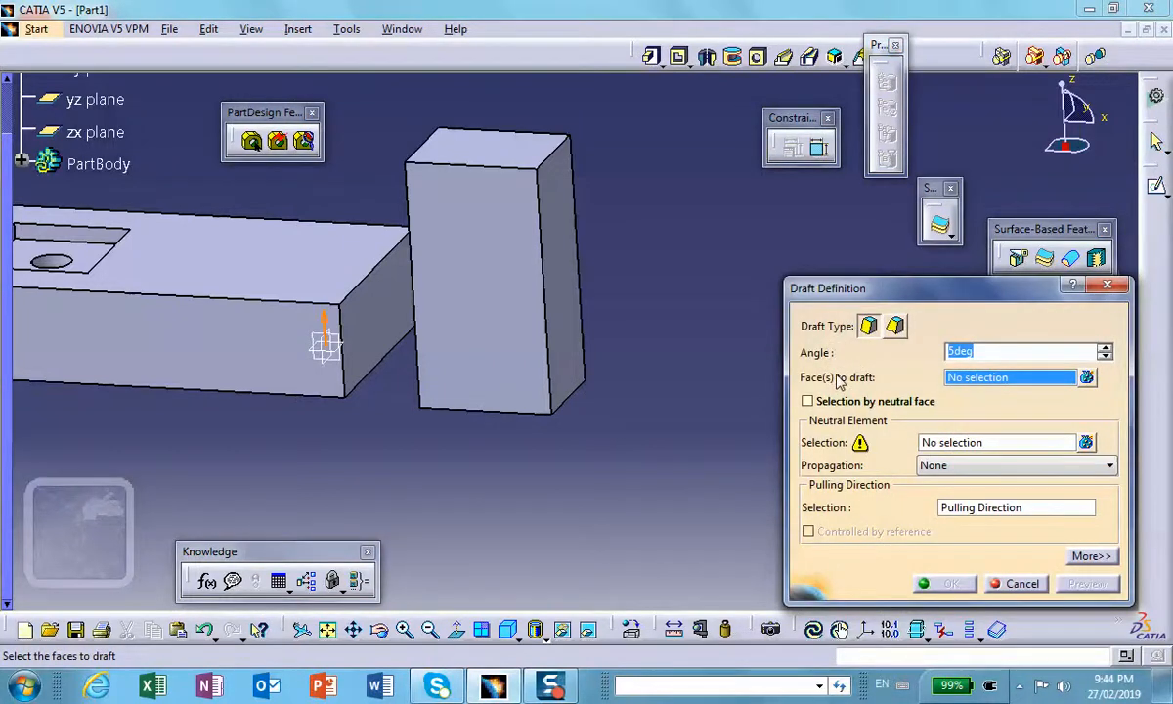
pyautogui.click(508, 299)
pyautogui.click(566, 306)
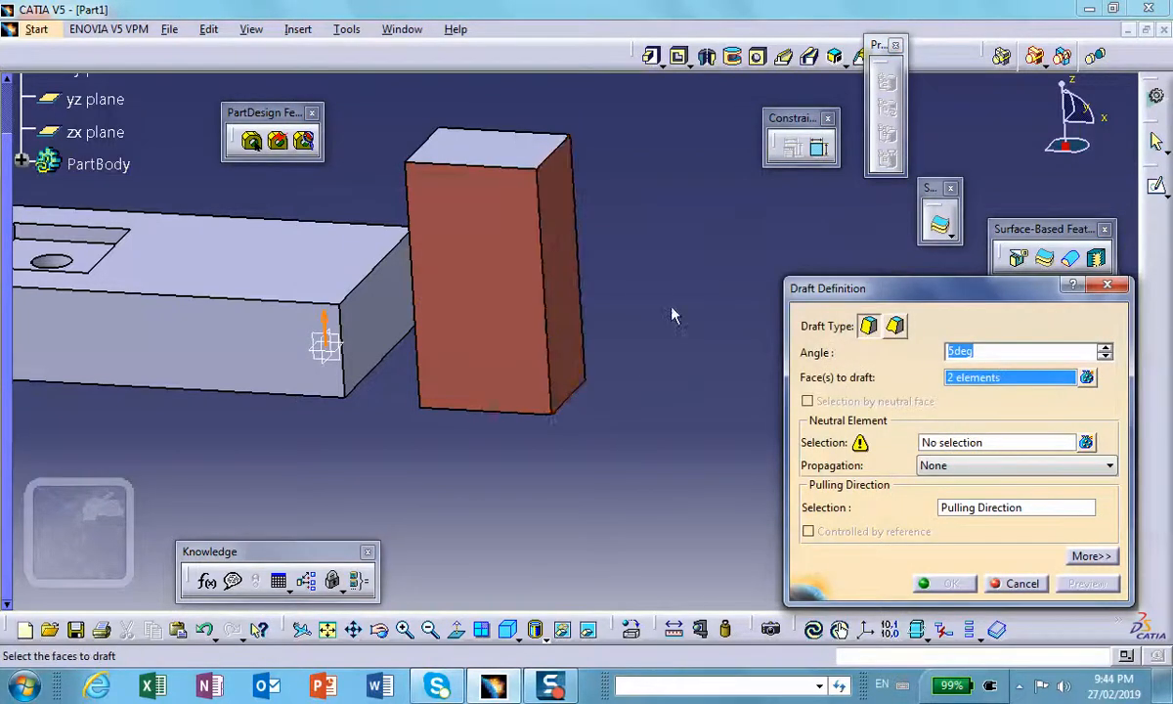
pyautogui.moveTo(672, 315); pyautogui.dragTo(579, 277, button='middle')
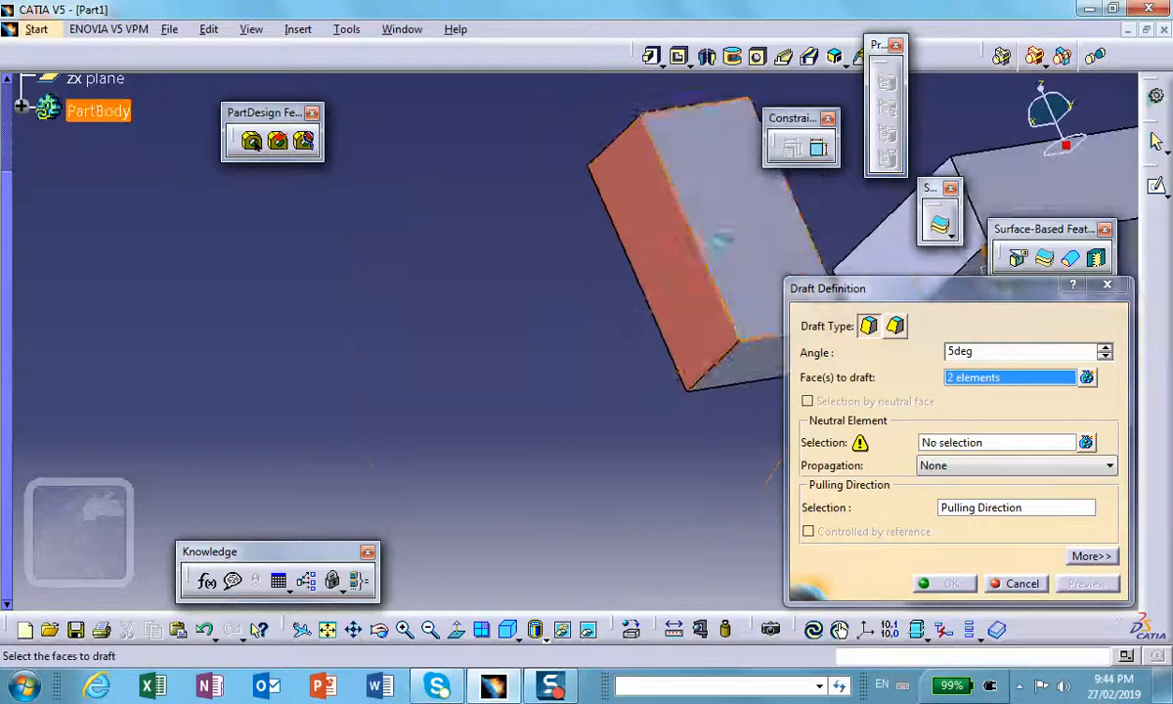
pyautogui.click(719, 239)
pyautogui.moveTo(455, 233); pyautogui.dragTo(1129, 317, button='middle')
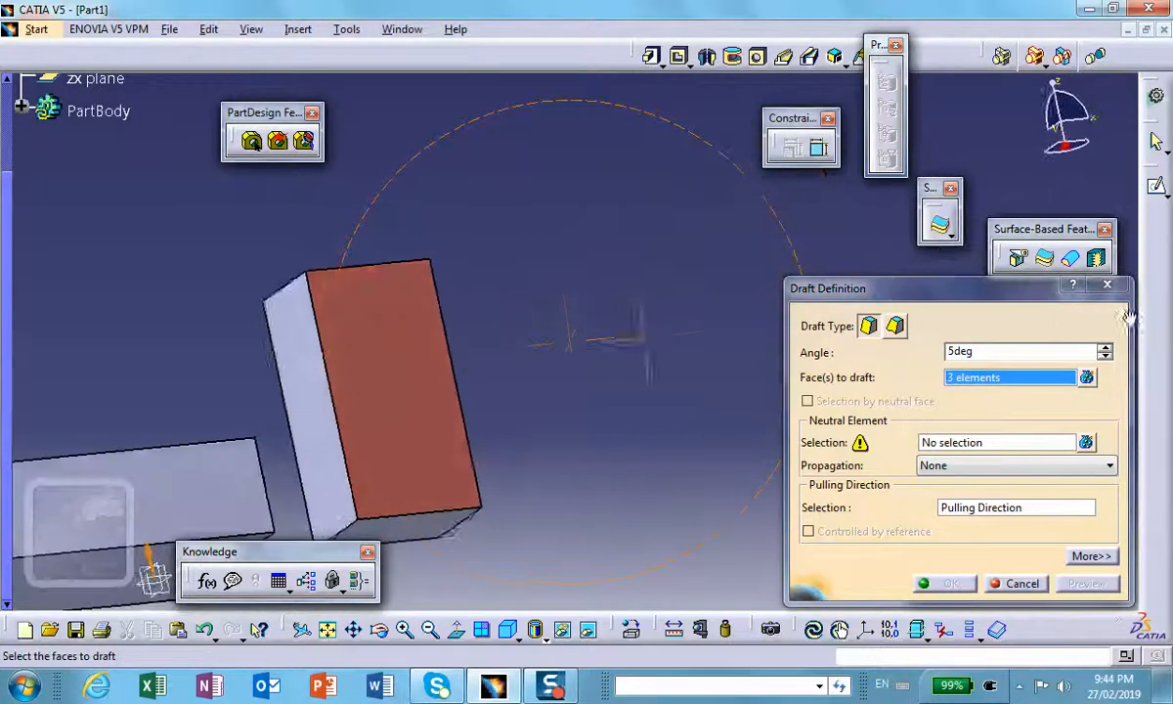
pyautogui.click(313, 372)
pyautogui.moveTo(394, 393); pyautogui.dragTo(380, 224, button='middle')
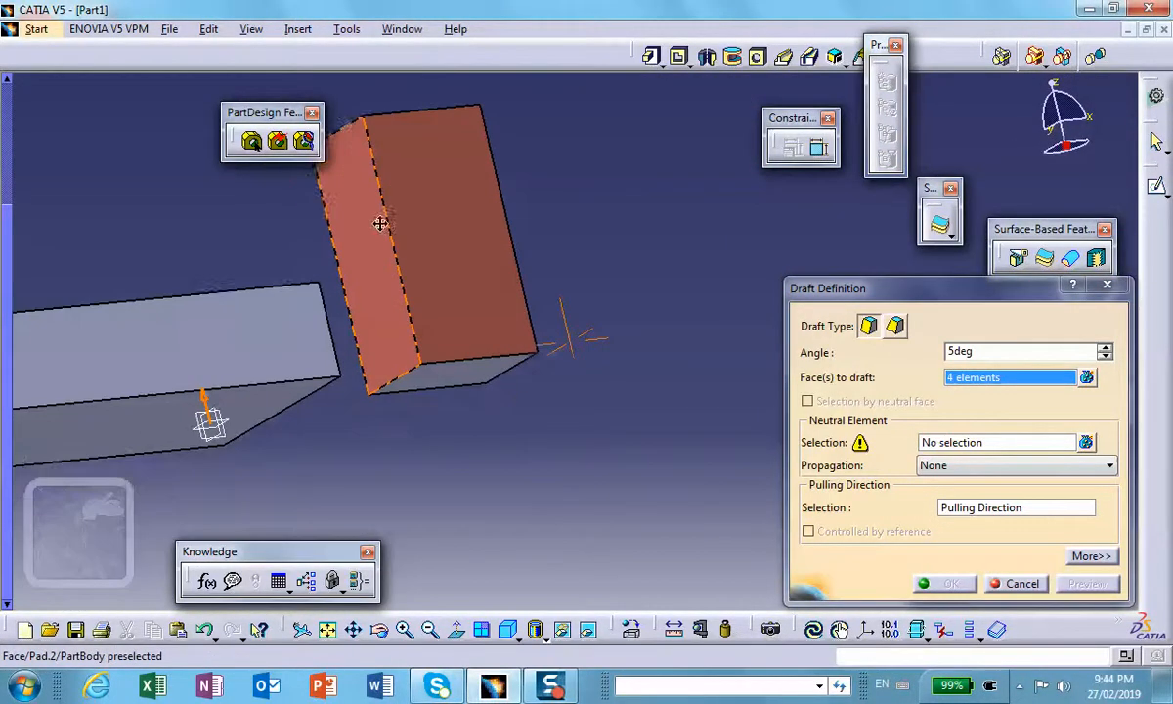
# Use the tall pad's bottom face as the draft's neutral element, reverse the pulling direction to point upward, and create the draft.
pyautogui.click(963, 443)
pyautogui.click(455, 372)
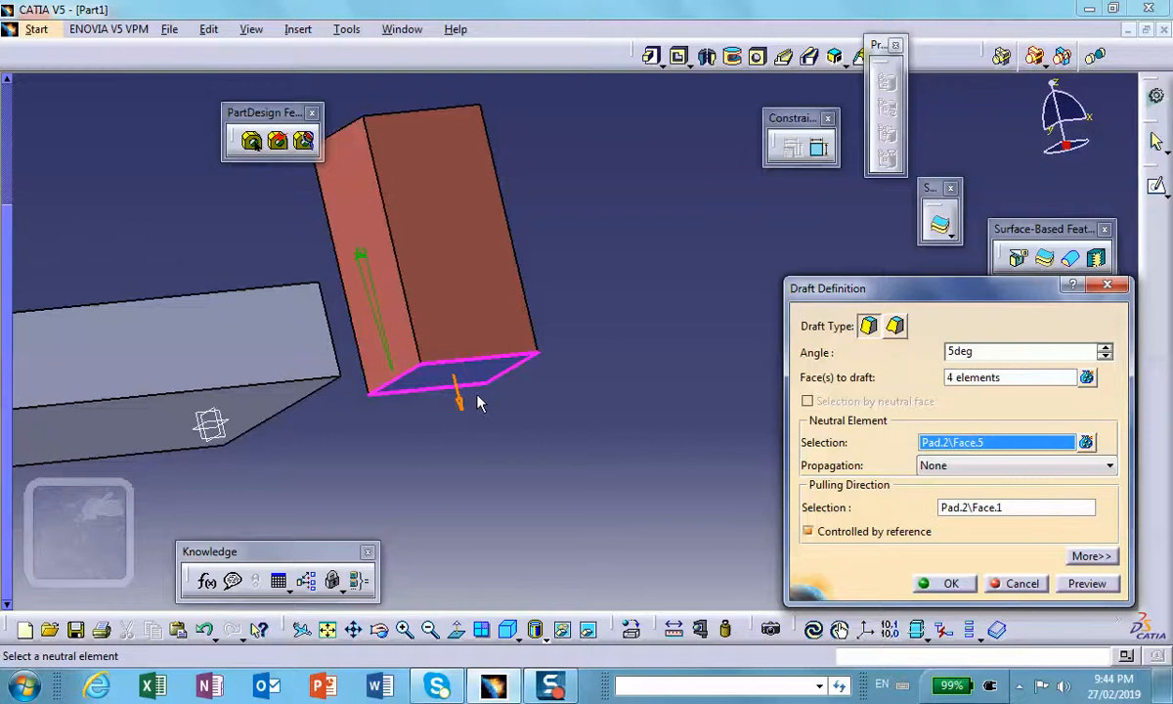
pyautogui.moveTo(479, 403); pyautogui.dragTo(408, 428, button='middle')
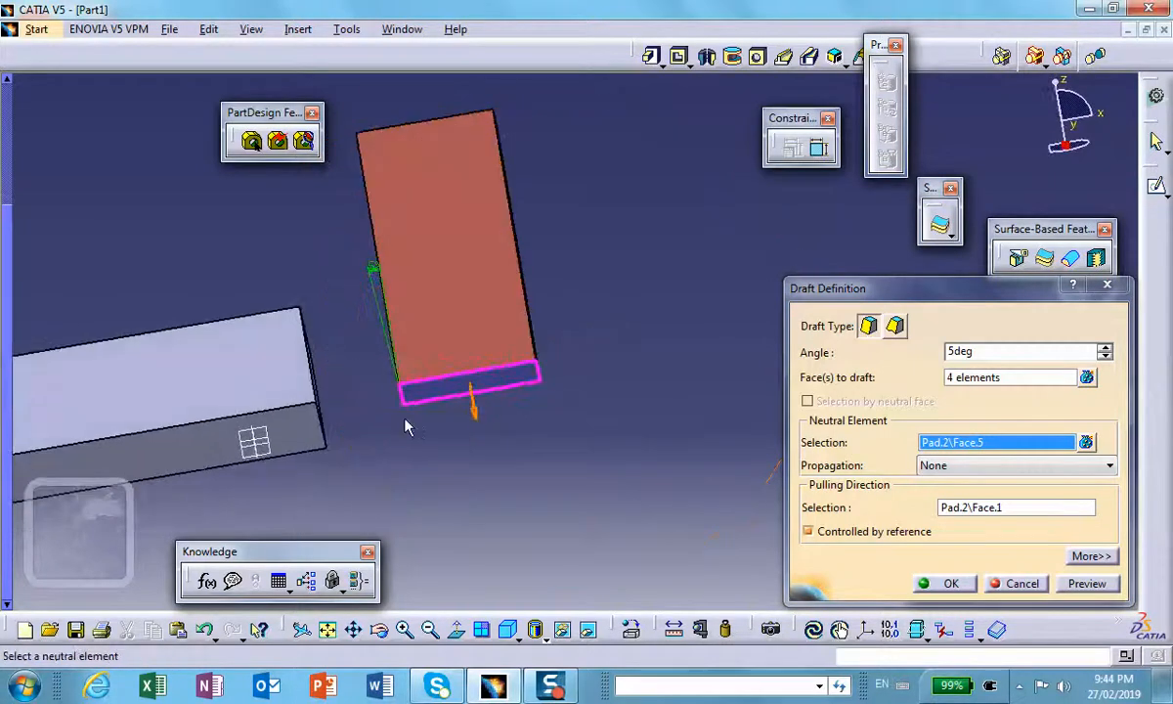
pyautogui.click(473, 407)
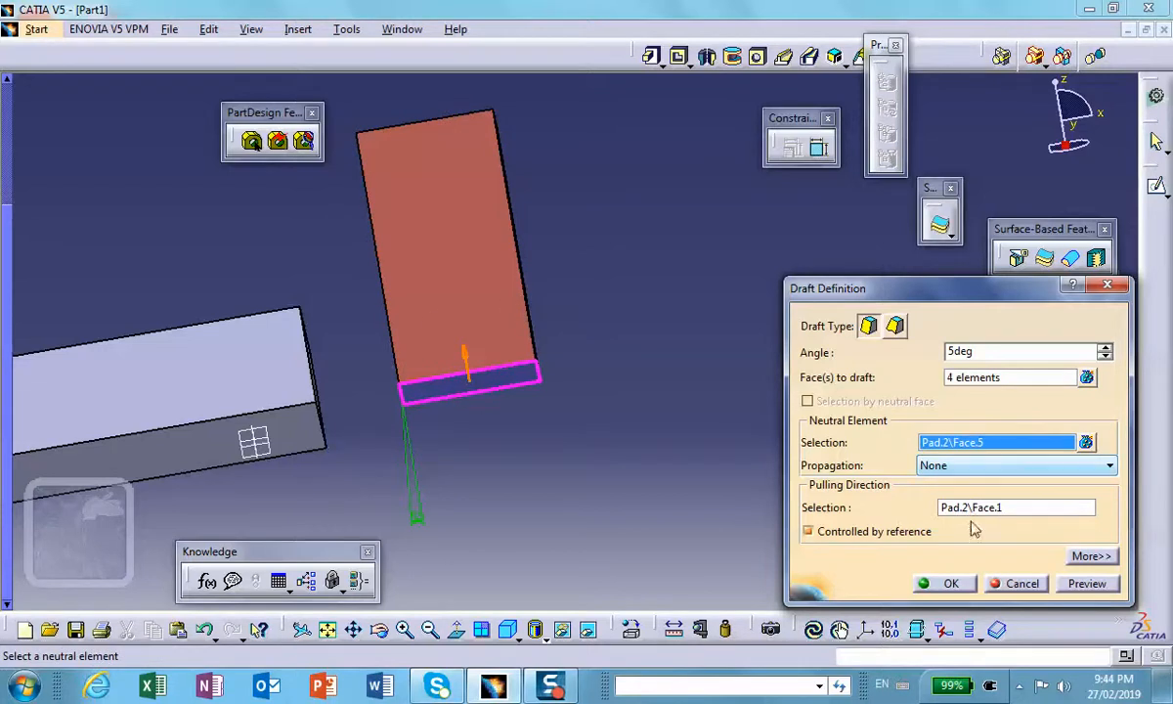
pyautogui.click(950, 583)
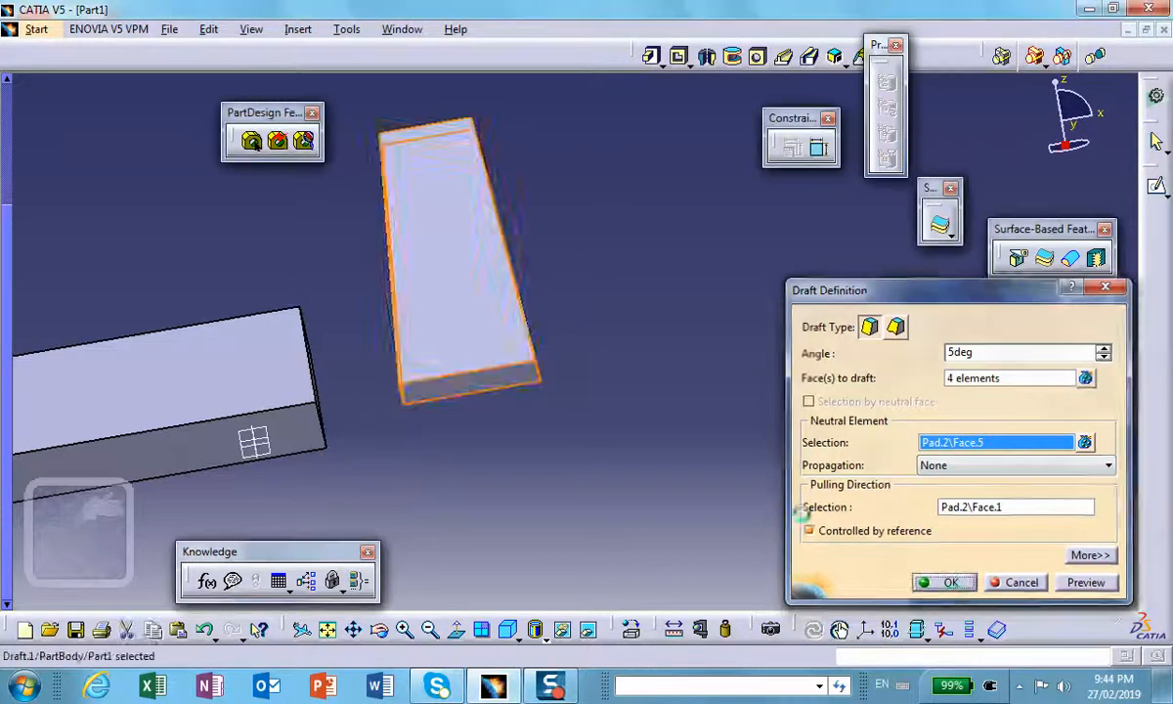
# Expand the PartBody node in the specification tree and review its features.
pyautogui.moveTo(625, 460); pyautogui.dragTo(610, 412, button='middle')
pyautogui.moveTo(393, 426); pyautogui.dragTo(408, 348, button='middle')
pyautogui.moveTo(474, 437); pyautogui.dragTo(466, 408, button='middle')
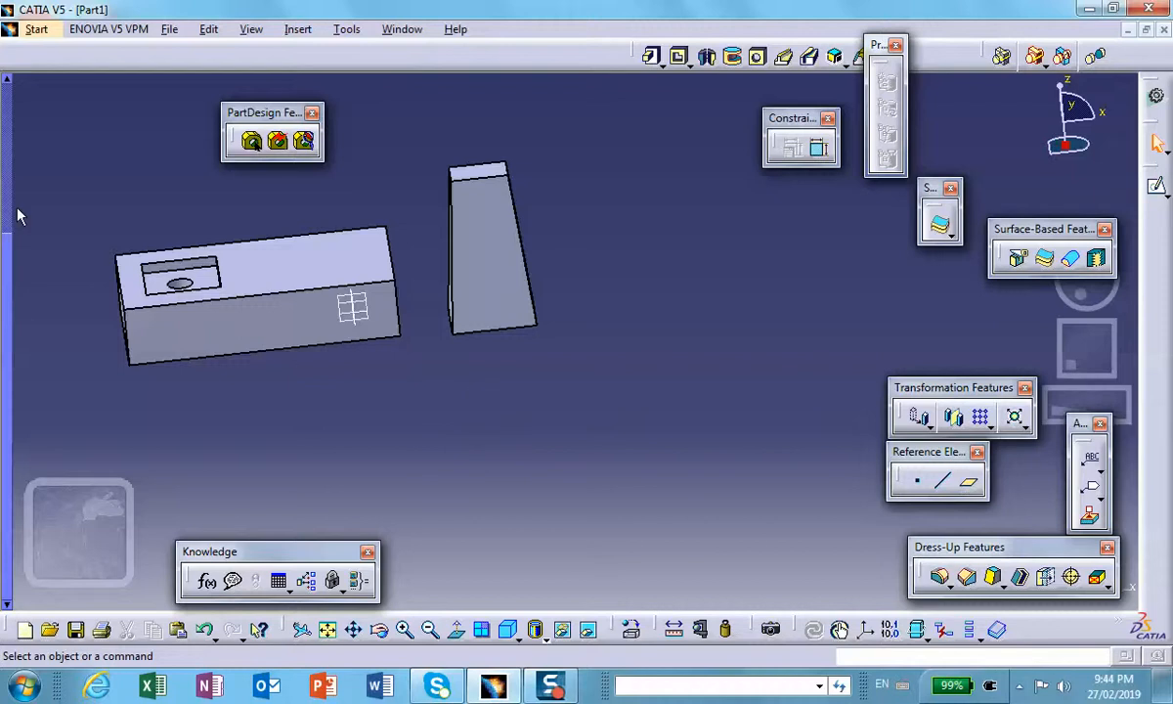
pyautogui.scroll(3, 133, 162)
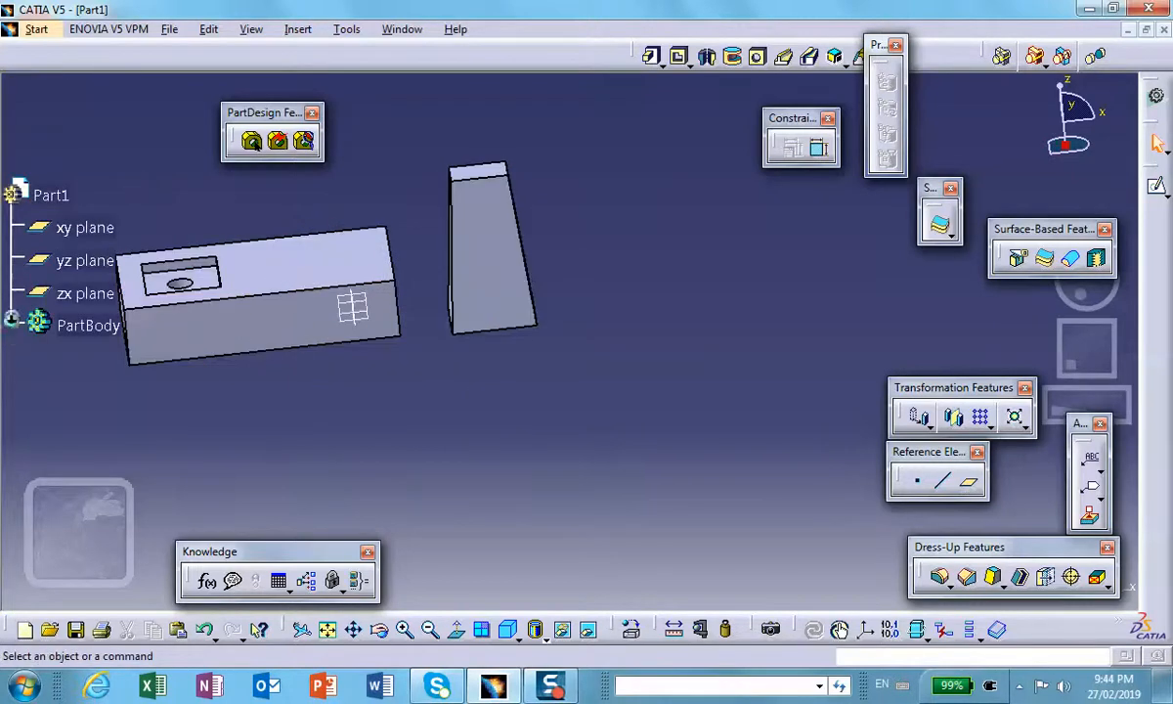
pyautogui.click(11, 319)
pyautogui.scroll(-3, 293, 412)
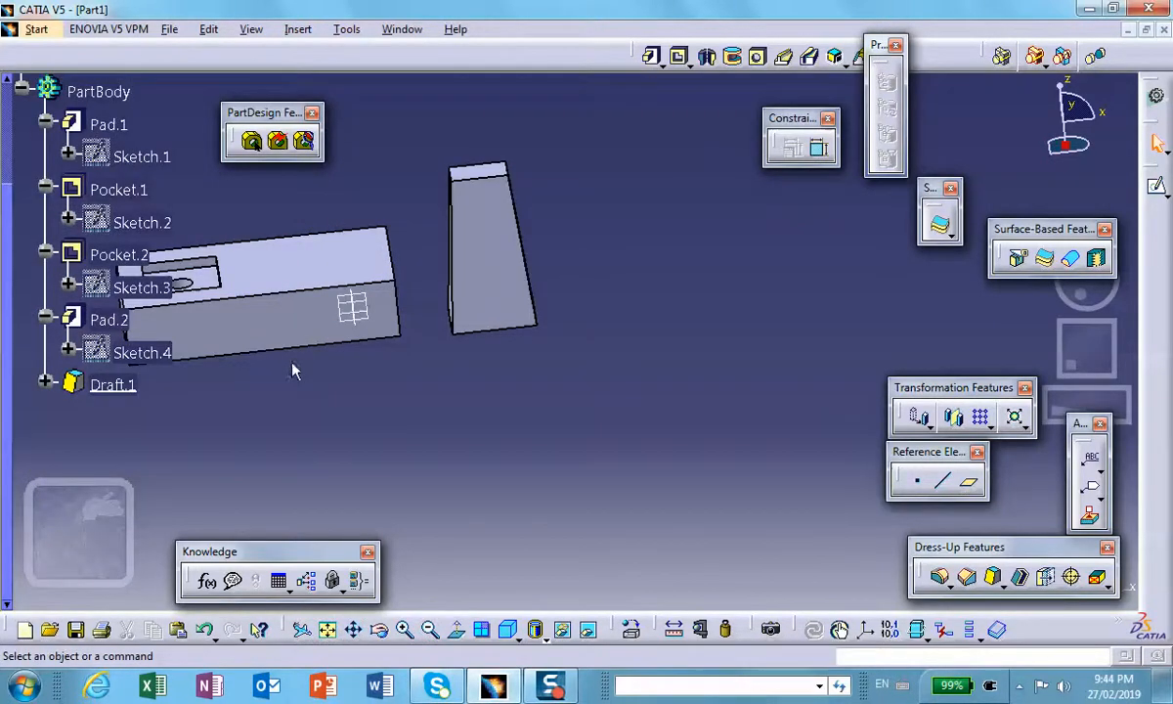
pyautogui.scroll(5, 136, 178)
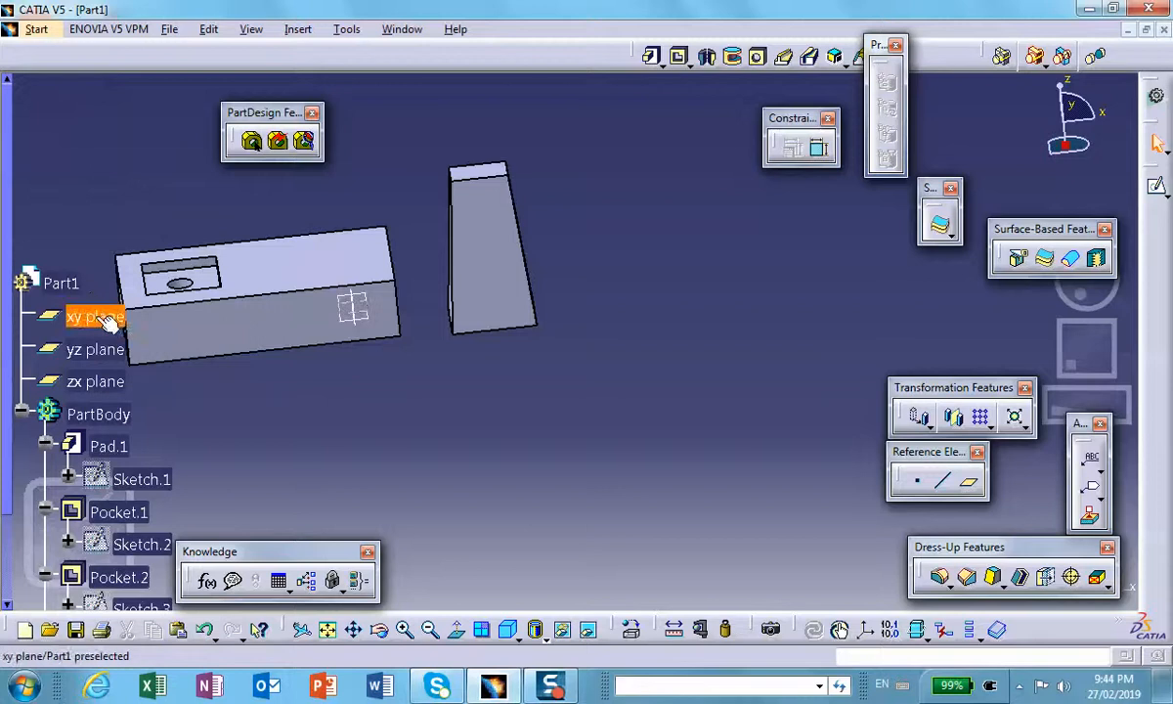
# Sketch a circle on the zx plane, clear of the tapered pad on its side away from the block, and leave the sketch.
pyautogui.click(106, 318)
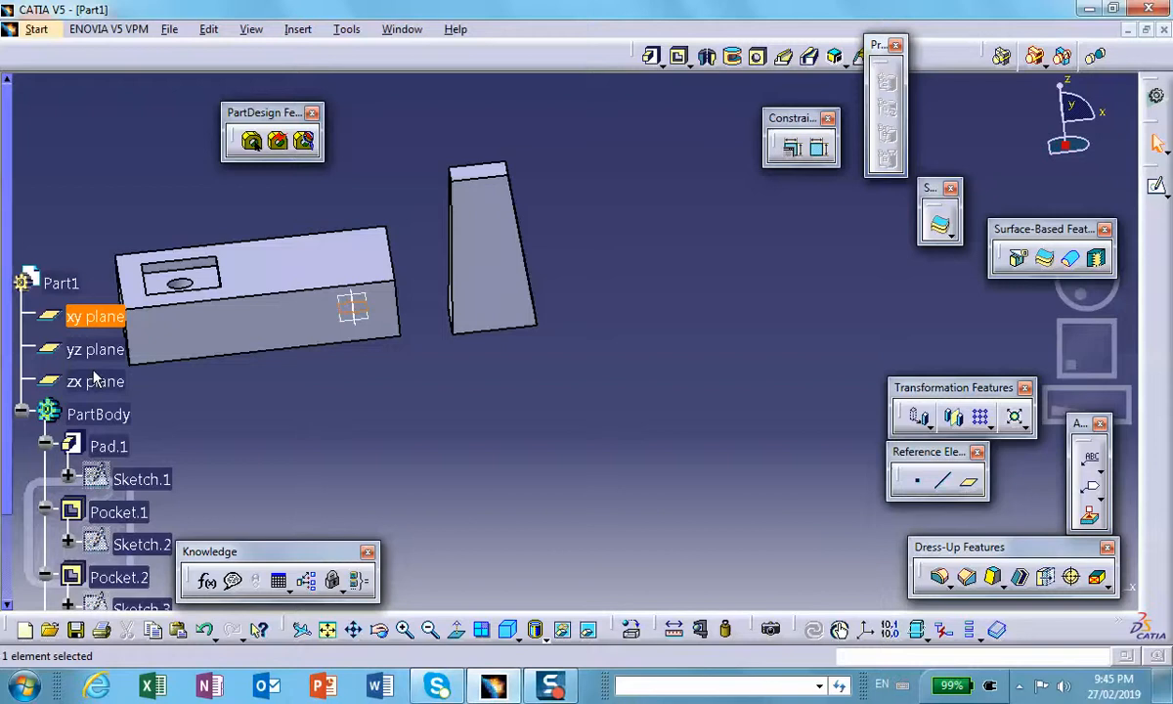
pyautogui.click(98, 383)
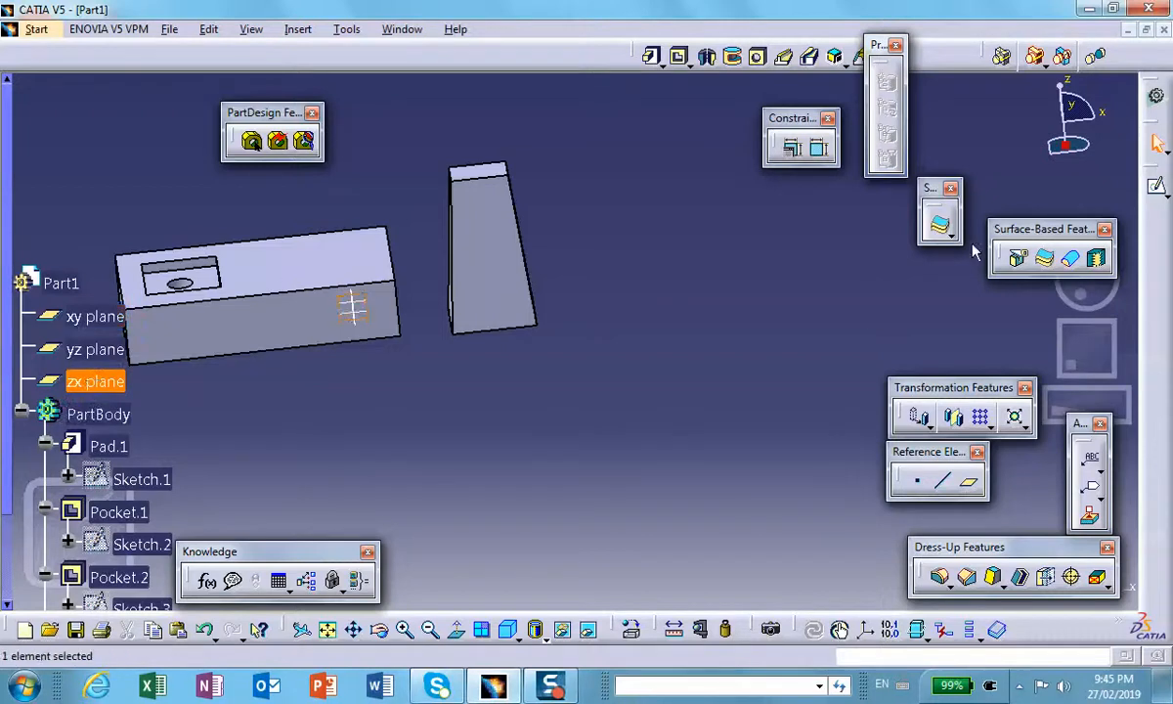
pyautogui.click(1159, 191)
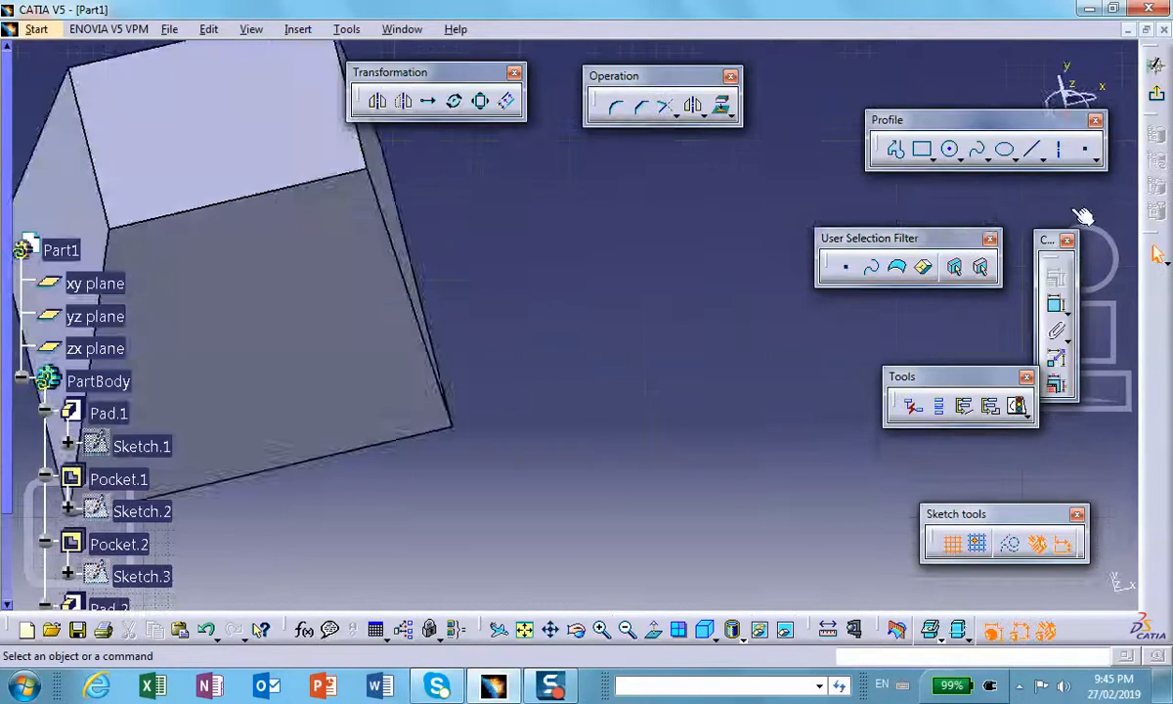
pyautogui.click(951, 151)
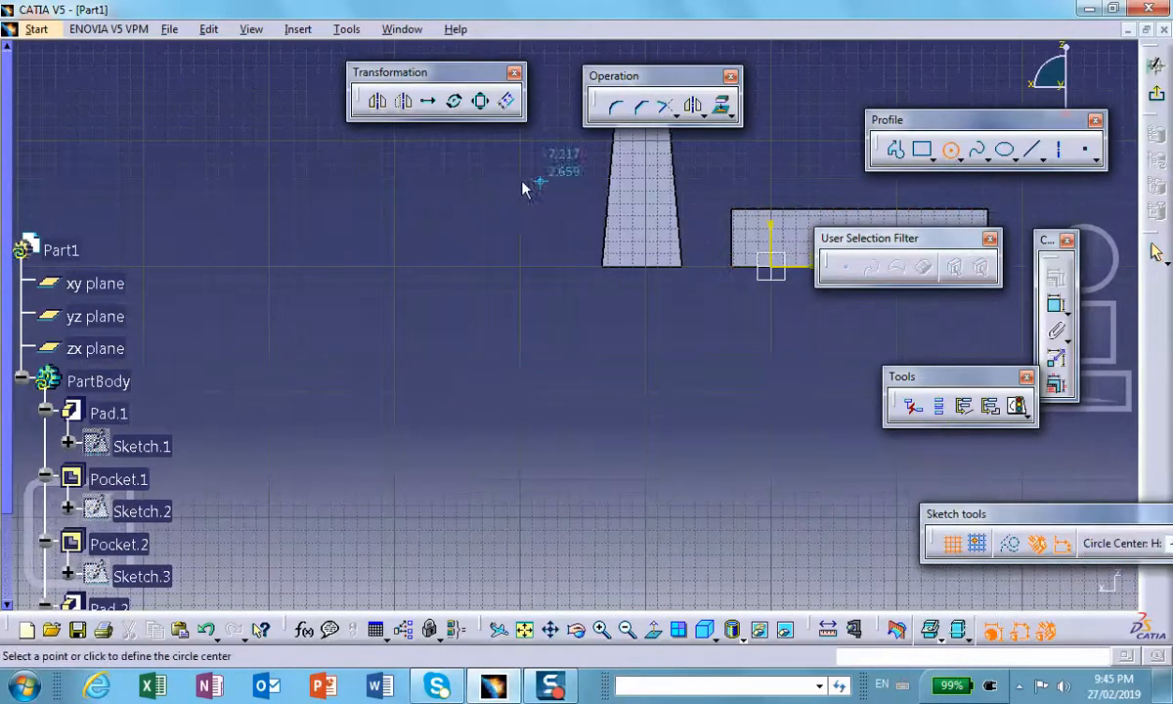
pyautogui.click(466, 208)
pyautogui.click(498, 226)
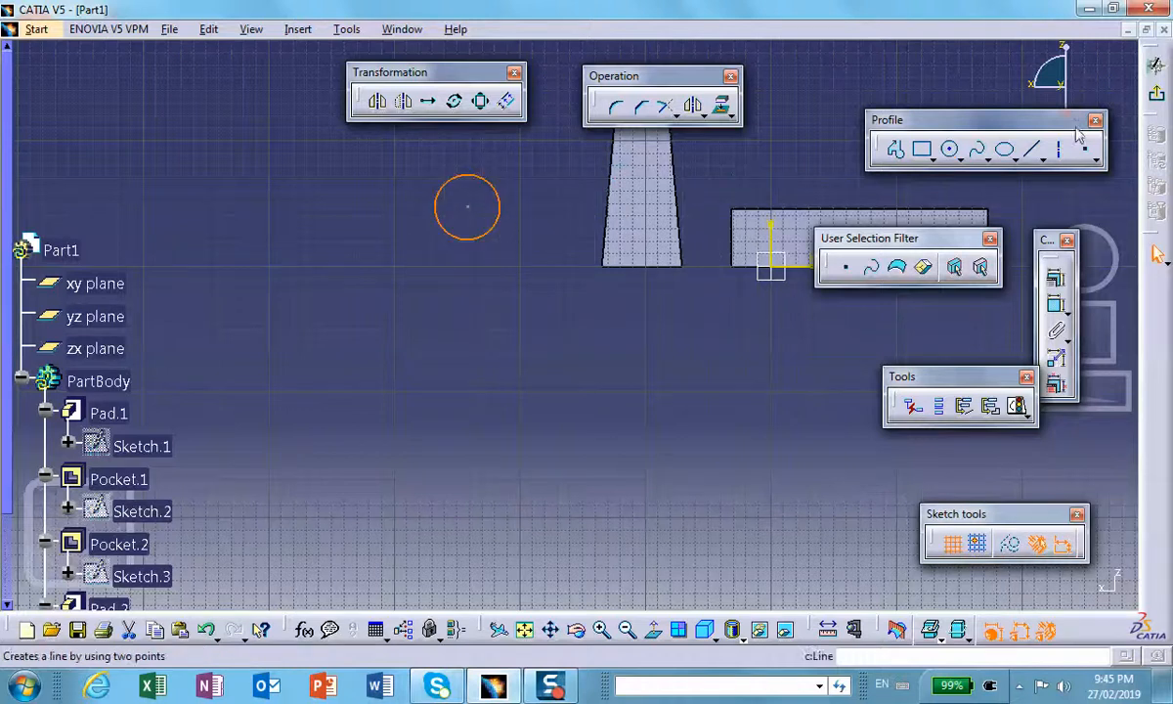
pyautogui.click(1156, 65)
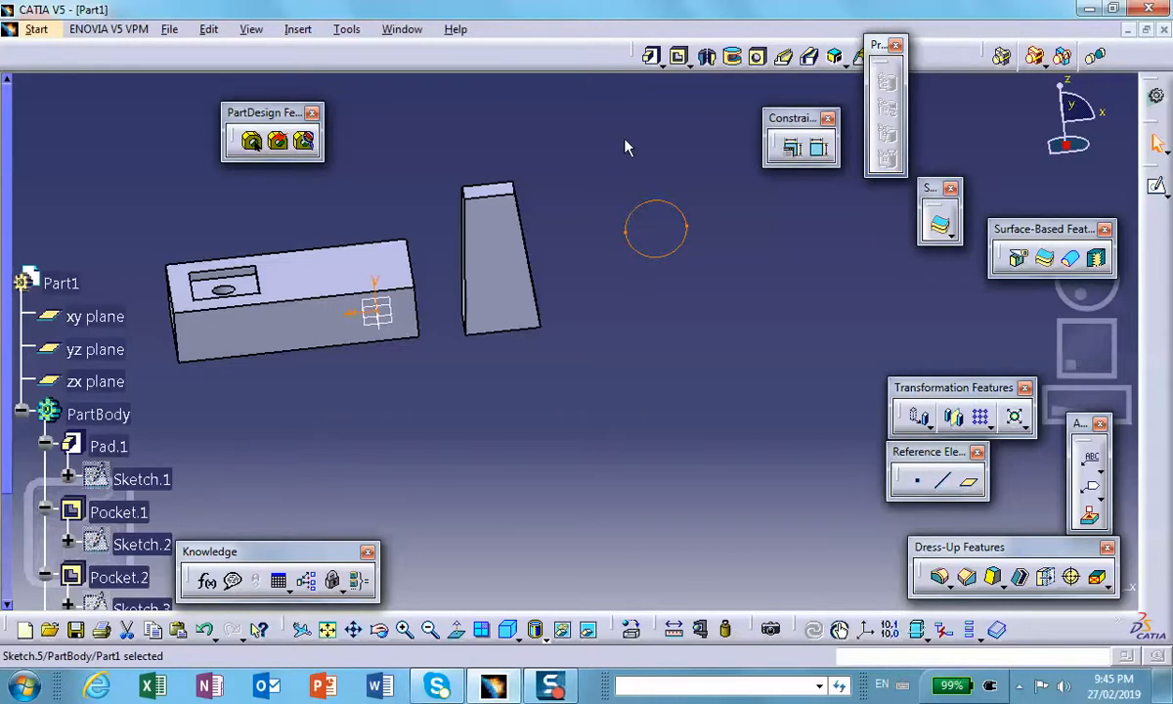
# Pad the circle sketch to a length of 5.7 in to form a cylinder.
pyautogui.click(652, 59)
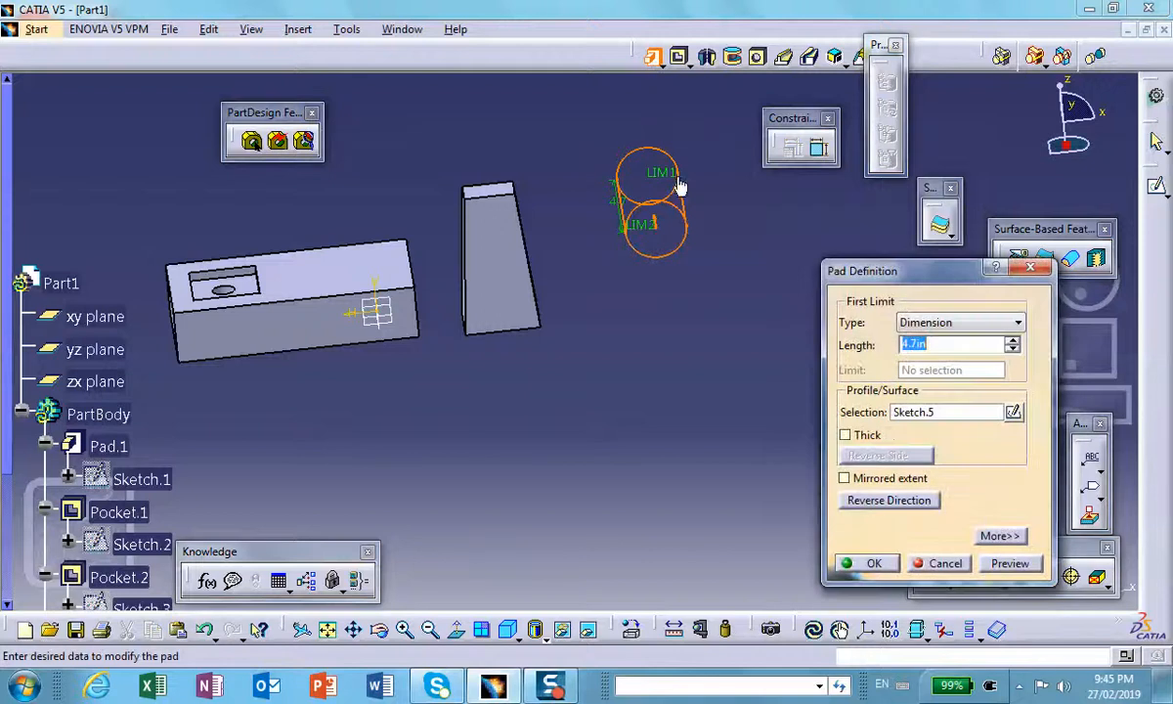
pyautogui.write('5.7')
pyautogui.press('Return')
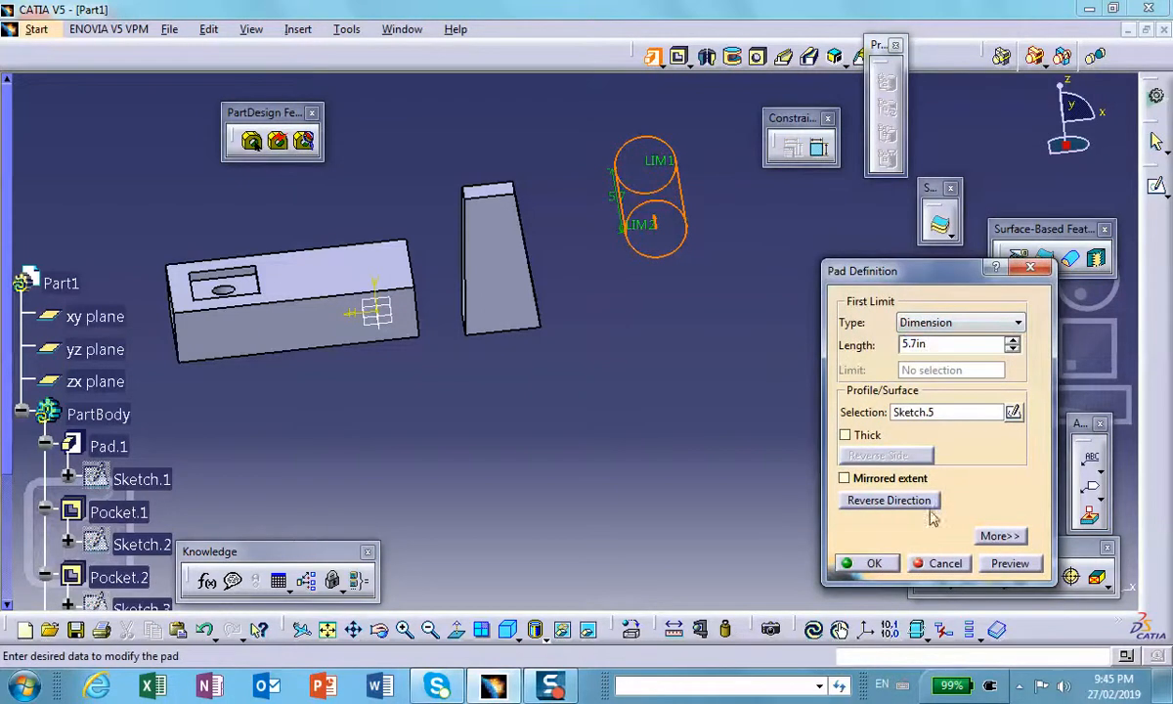
pyautogui.click(870, 564)
pyautogui.keyDown('ctrl'); pyautogui.moveTo(676, 416); pyautogui.dragTo(689, 447, button='middle'); pyautogui.keyUp('ctrl')
pyautogui.moveTo(445, 122); pyautogui.dragTo(430, 159, button='middle')
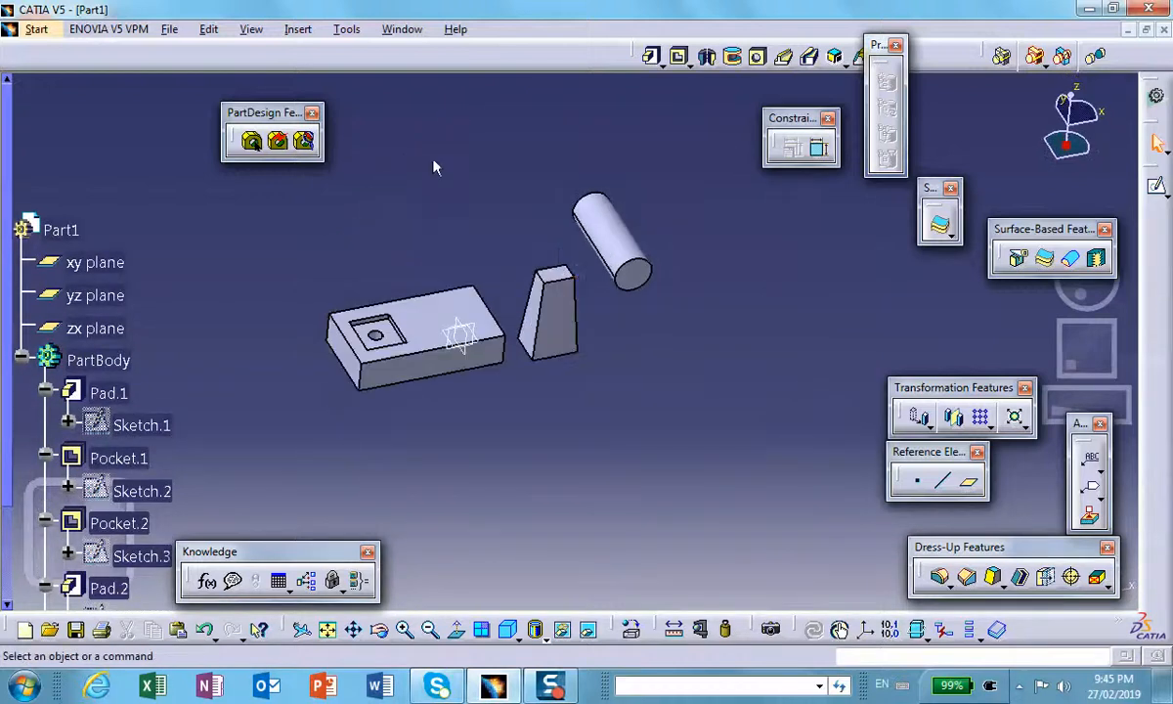
pyautogui.moveTo(656, 399)
pyautogui.mouseDown(button='middle')
pyautogui.moveTo(683, 364)
pyautogui.moveTo(603, 289)
pyautogui.mouseUp(button='middle')
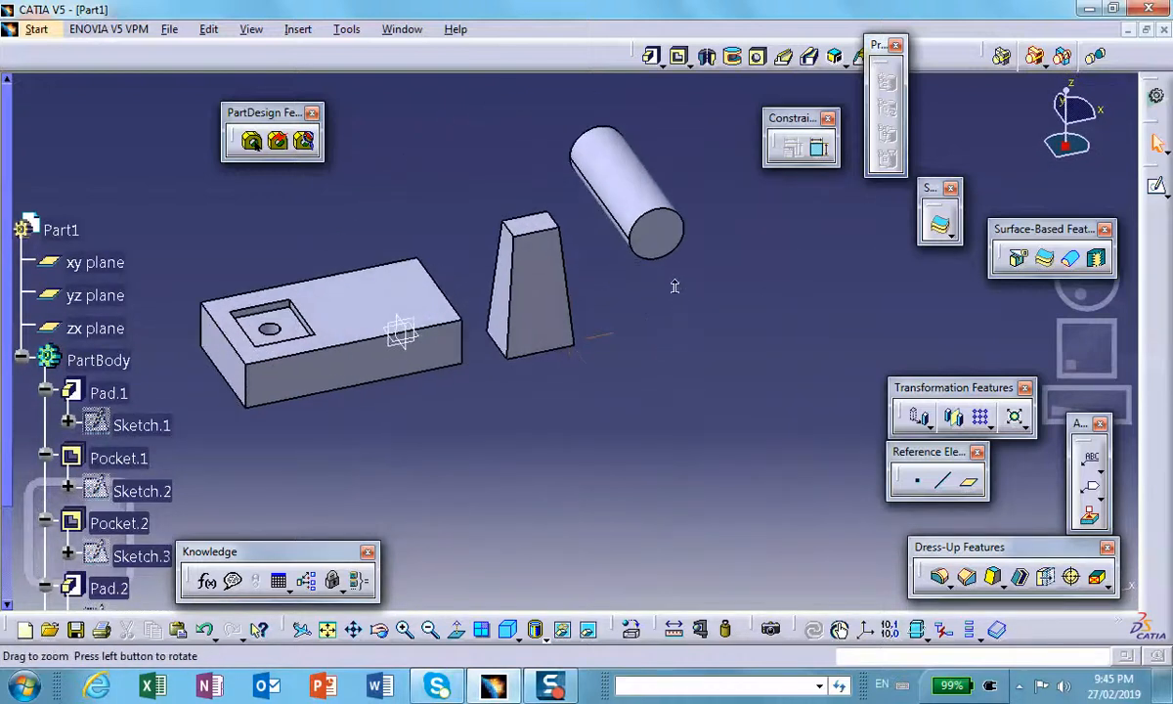
pyautogui.scroll(-1, 380, 190)
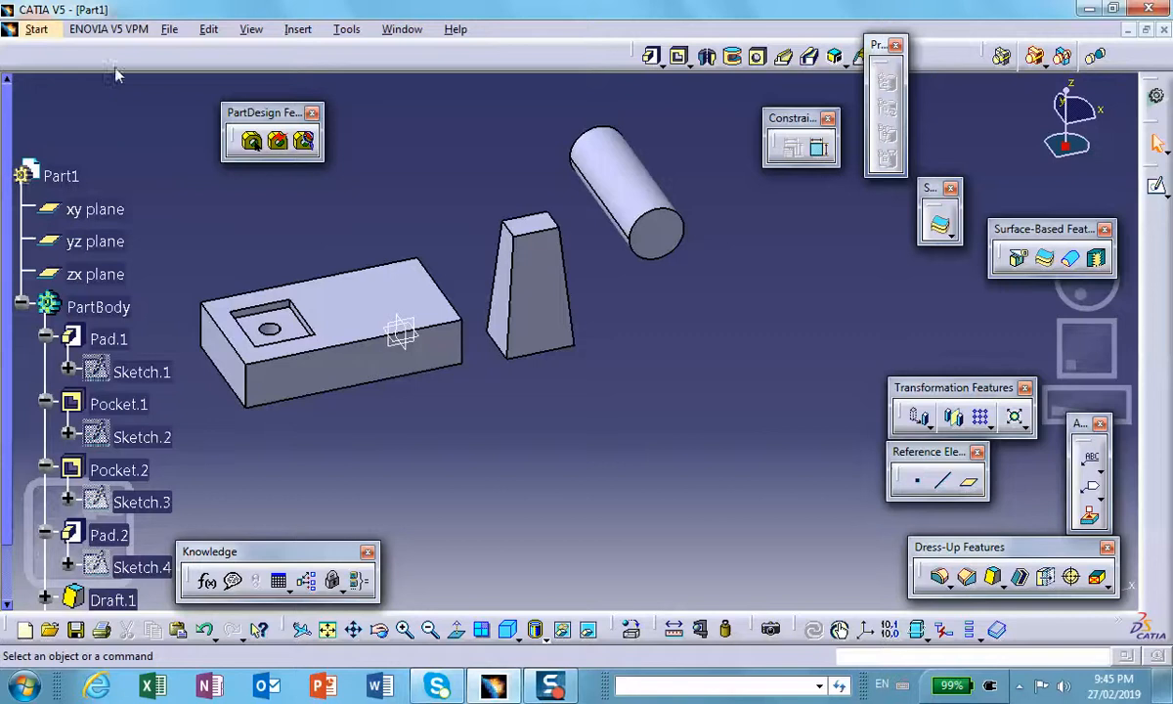
# Save the part as Part1.CATPart in the February_27 folder, overwriting the existing file.
pyautogui.click(169, 30)
pyautogui.click(78, 220)
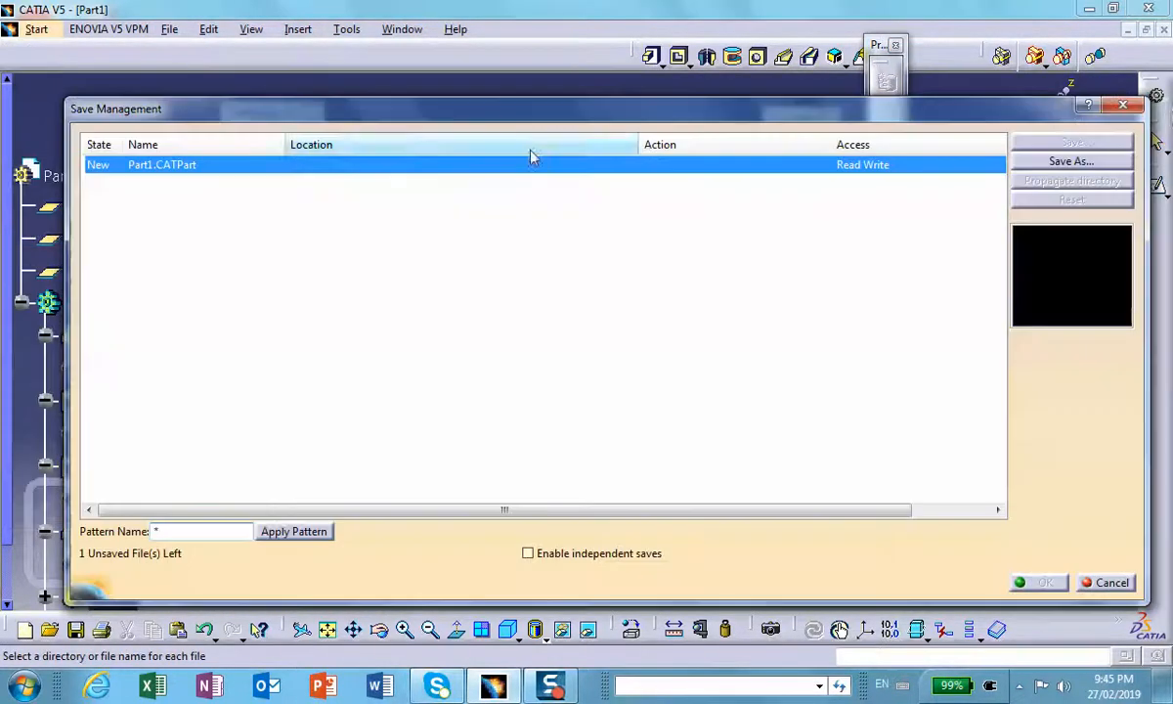
pyautogui.click(1069, 162)
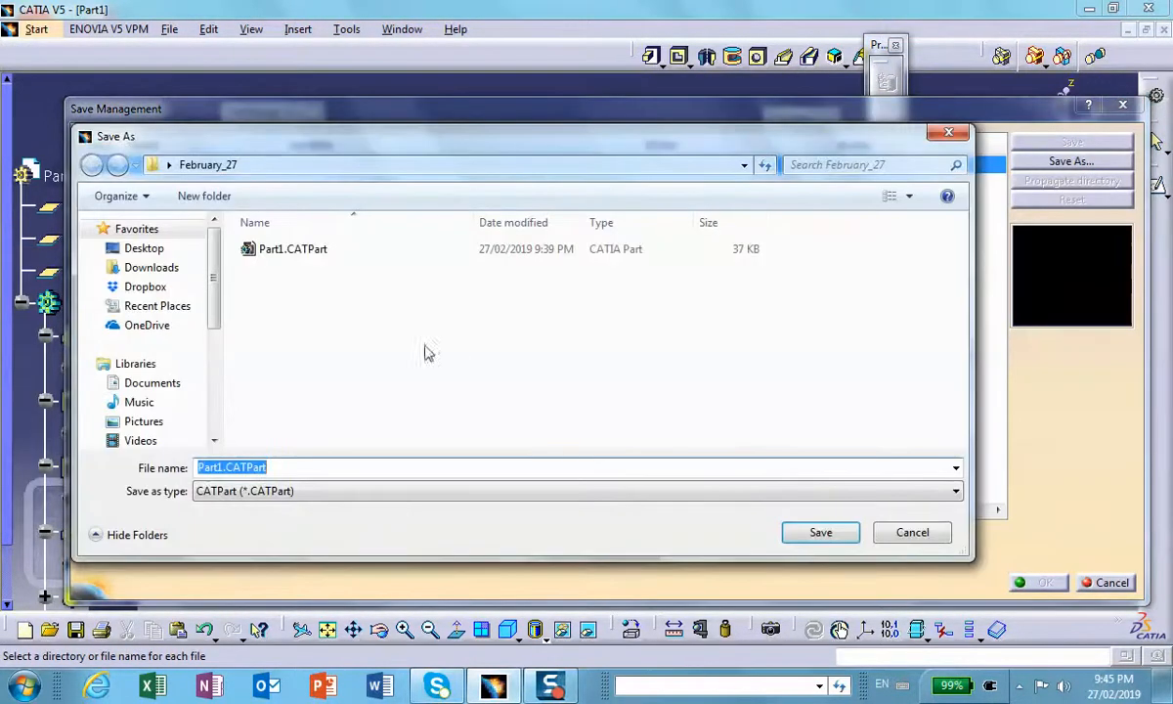
pyautogui.click(287, 256)
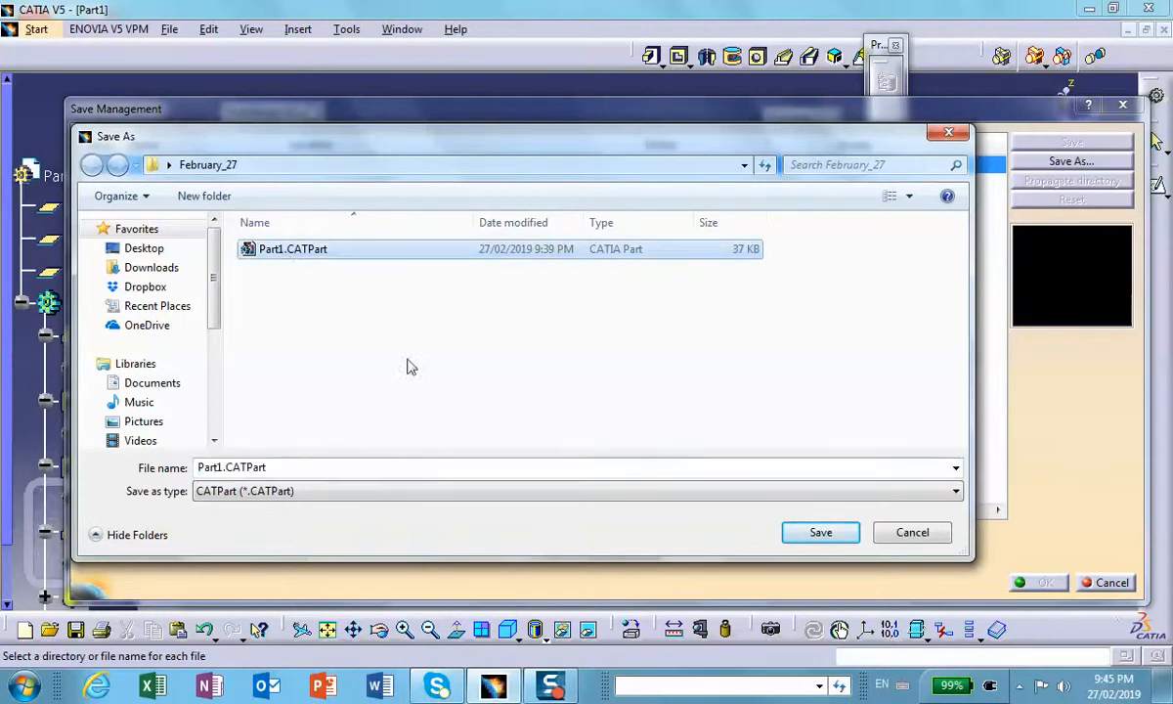
pyautogui.click(818, 533)
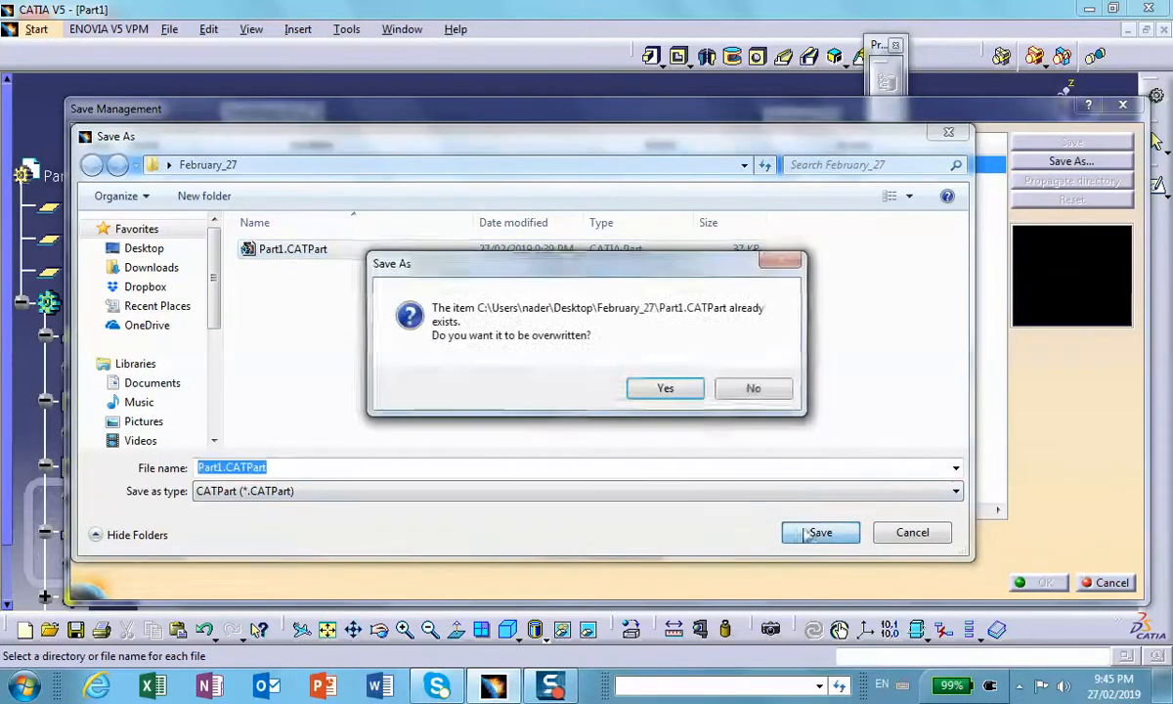
pyautogui.click(666, 389)
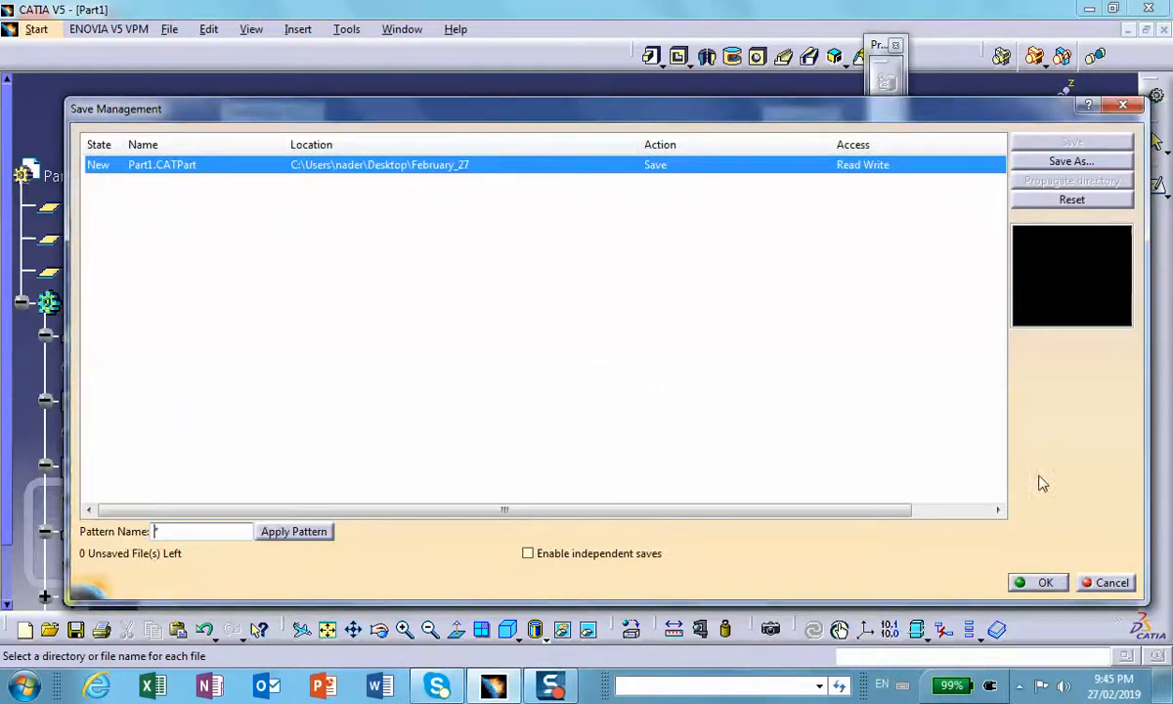
pyautogui.click(1038, 583)
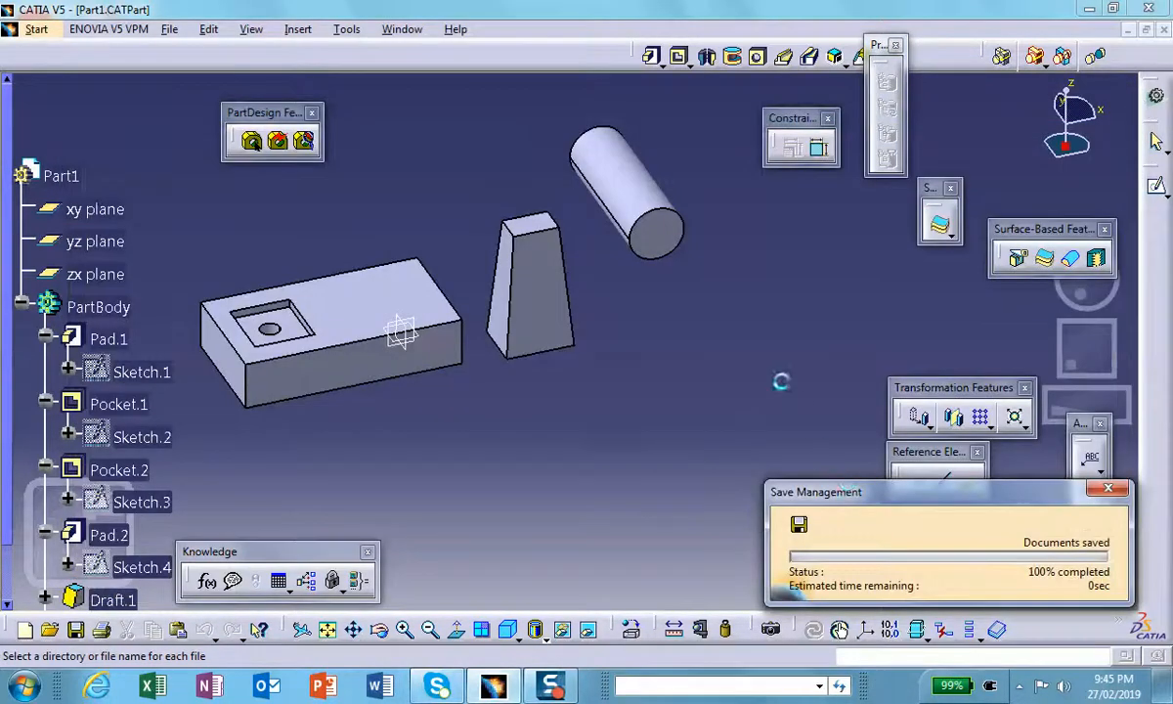
# Save a copy of the part in stp format as Part1.CATPart.stp in the February_27 folder, and close the part document.
pyautogui.moveTo(563, 397); pyautogui.dragTo(605, 398, button='middle')
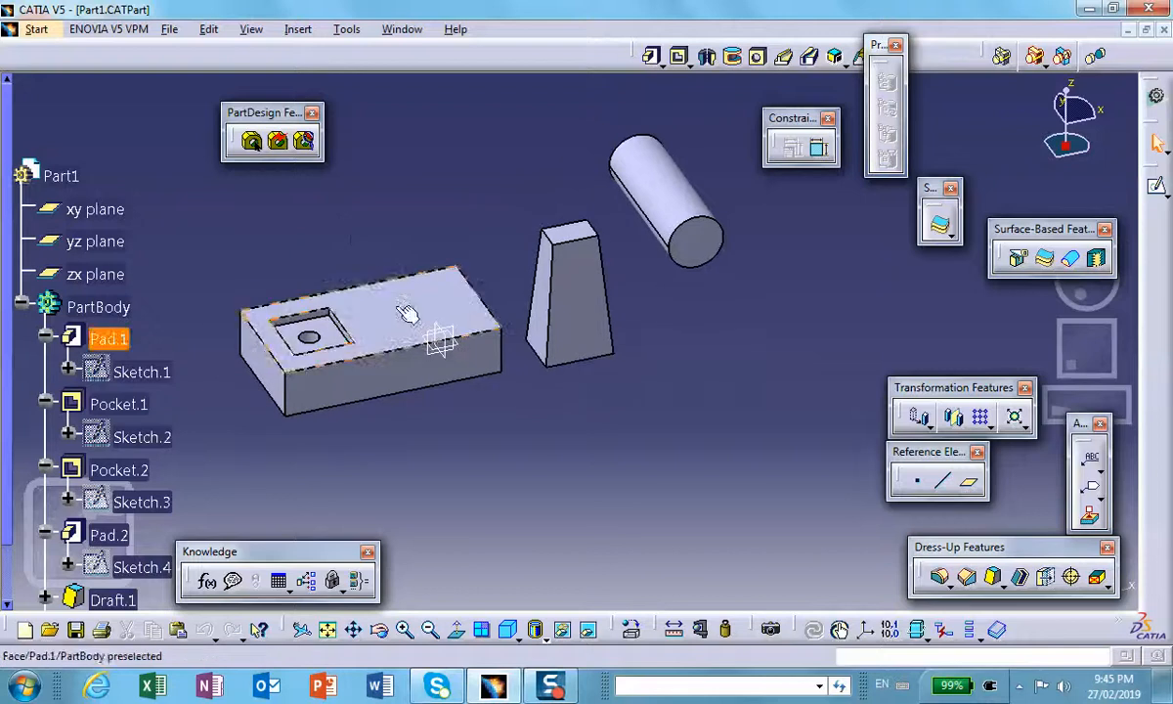
pyautogui.click(169, 29)
pyautogui.click(106, 237)
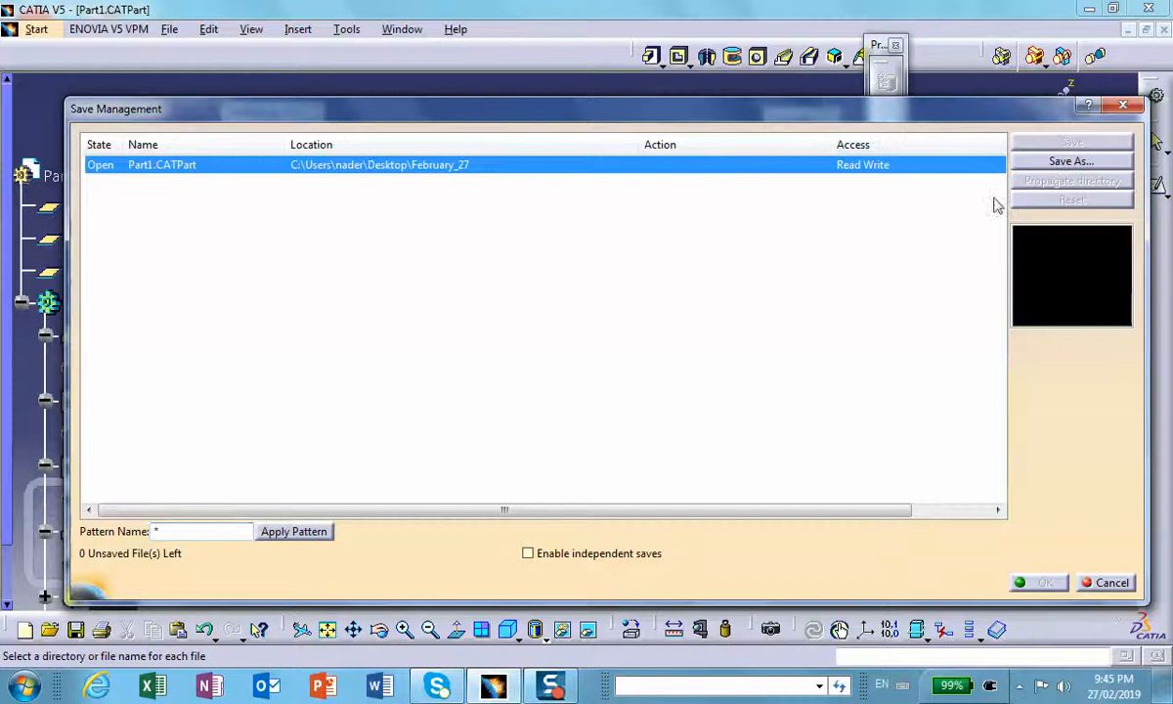
pyautogui.click(1071, 161)
pyautogui.click(269, 490)
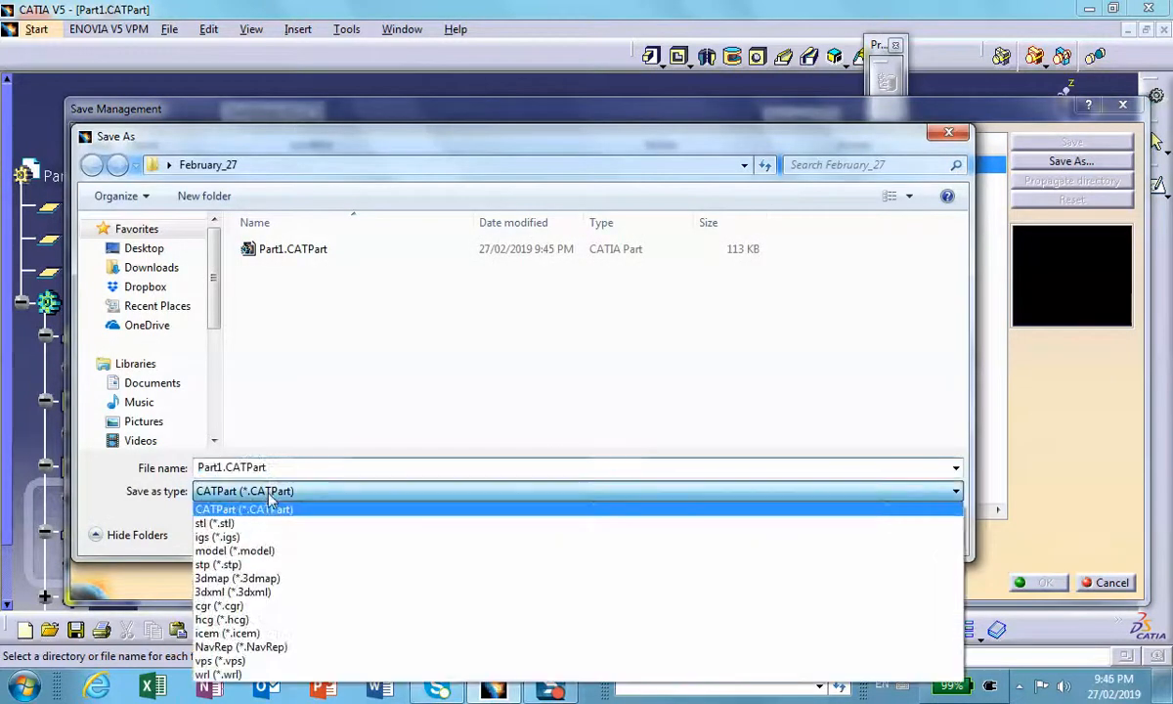
pyautogui.click(270, 565)
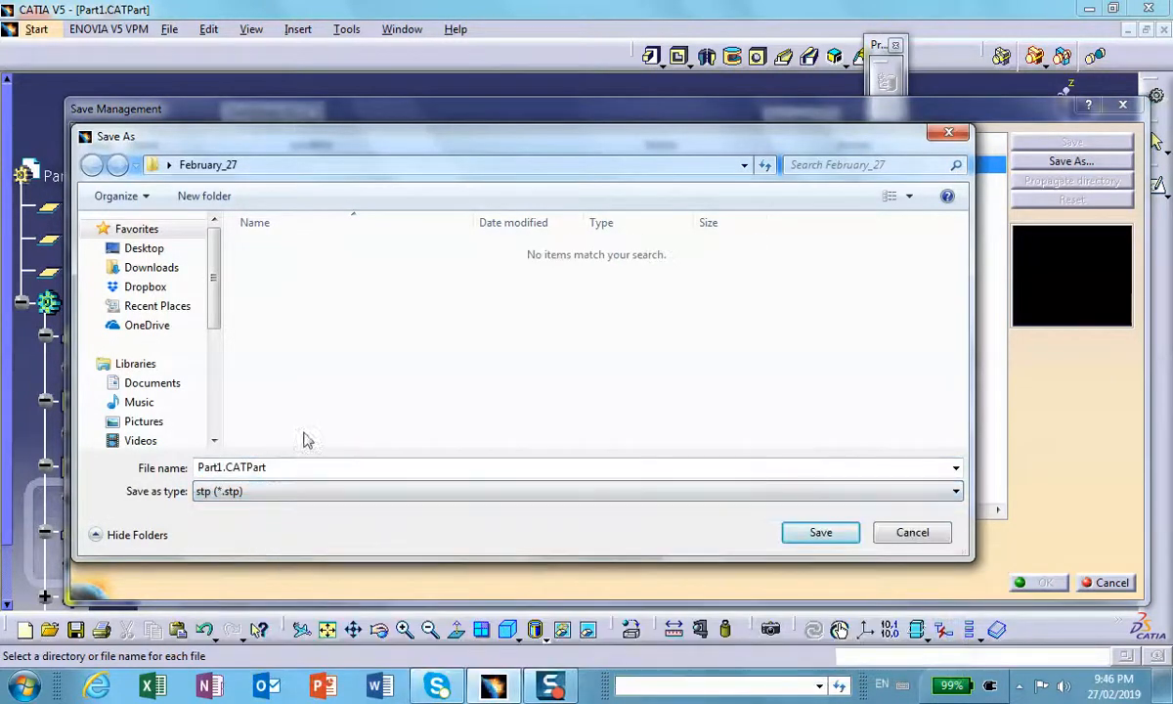
pyautogui.click(293, 471)
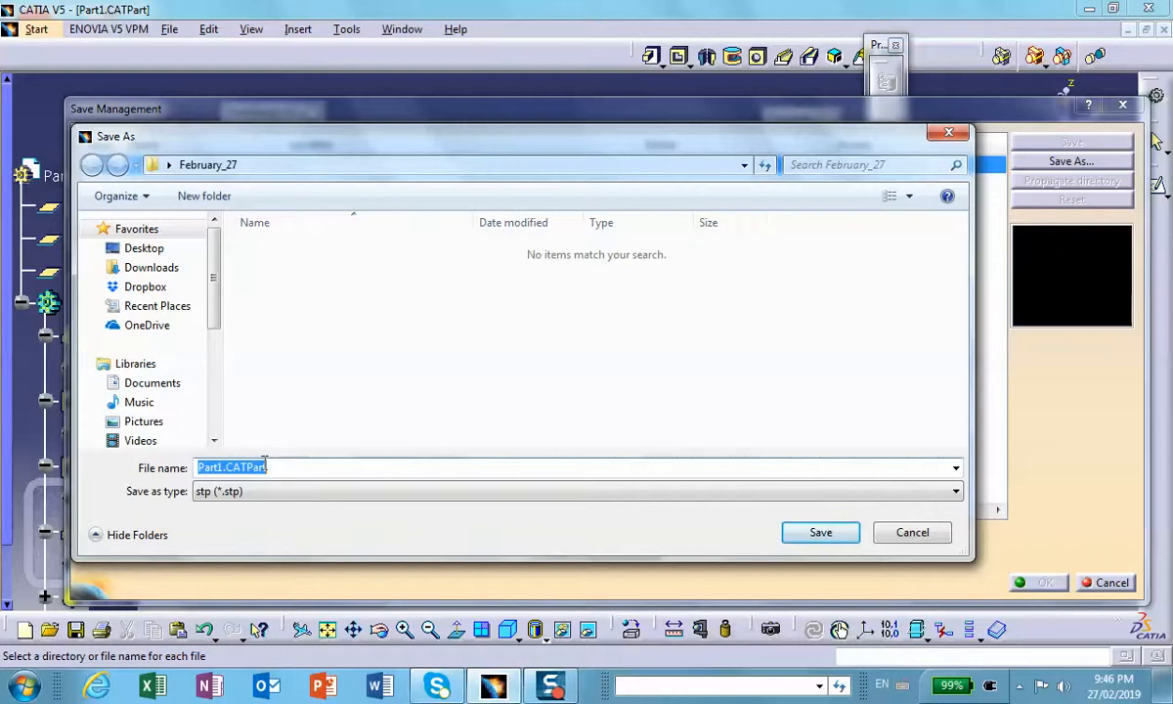
pyautogui.click(270, 468)
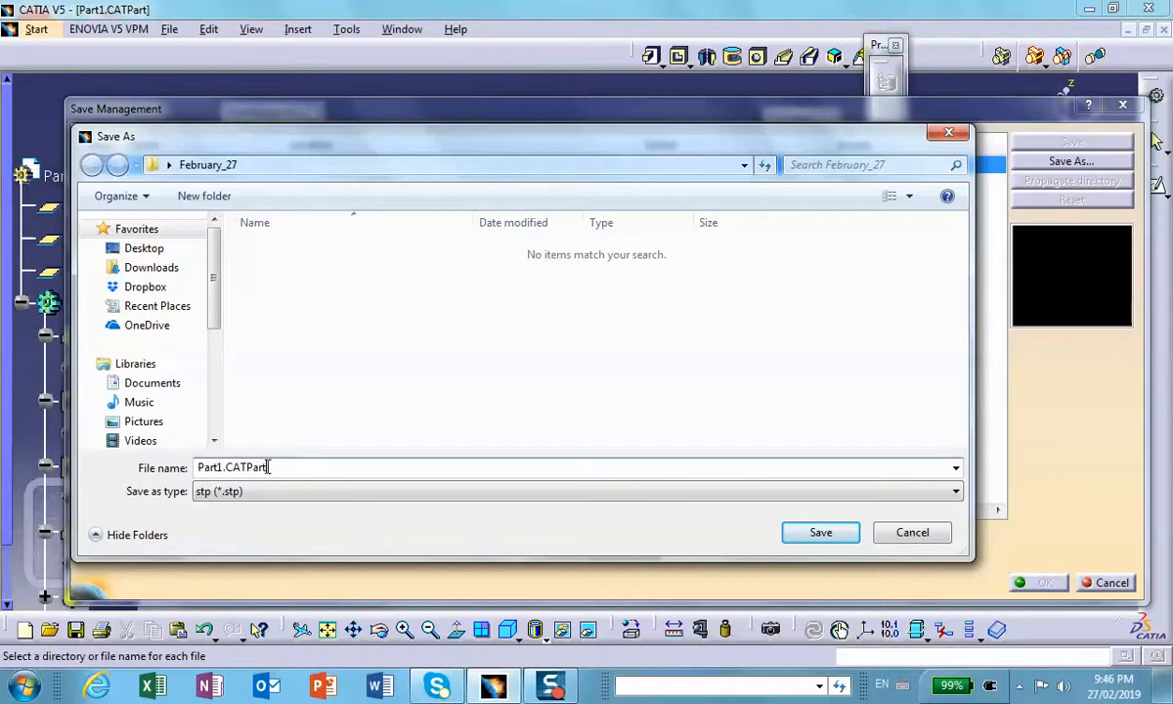
pyautogui.click(822, 533)
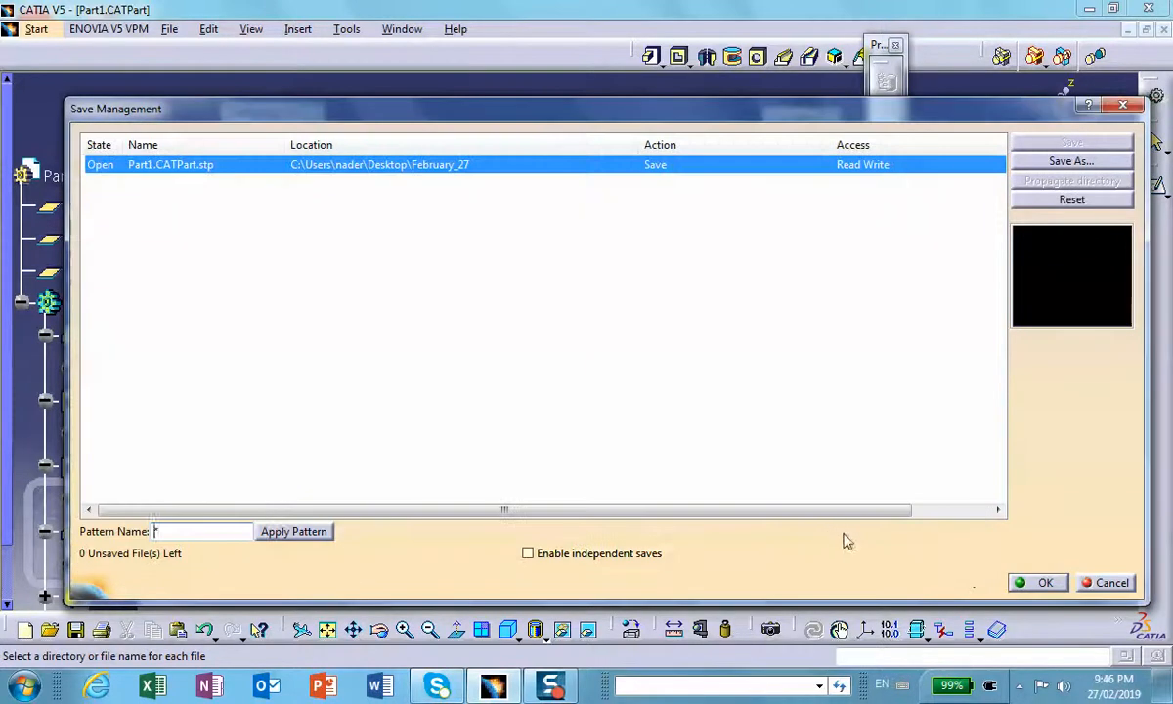
pyautogui.click(1042, 583)
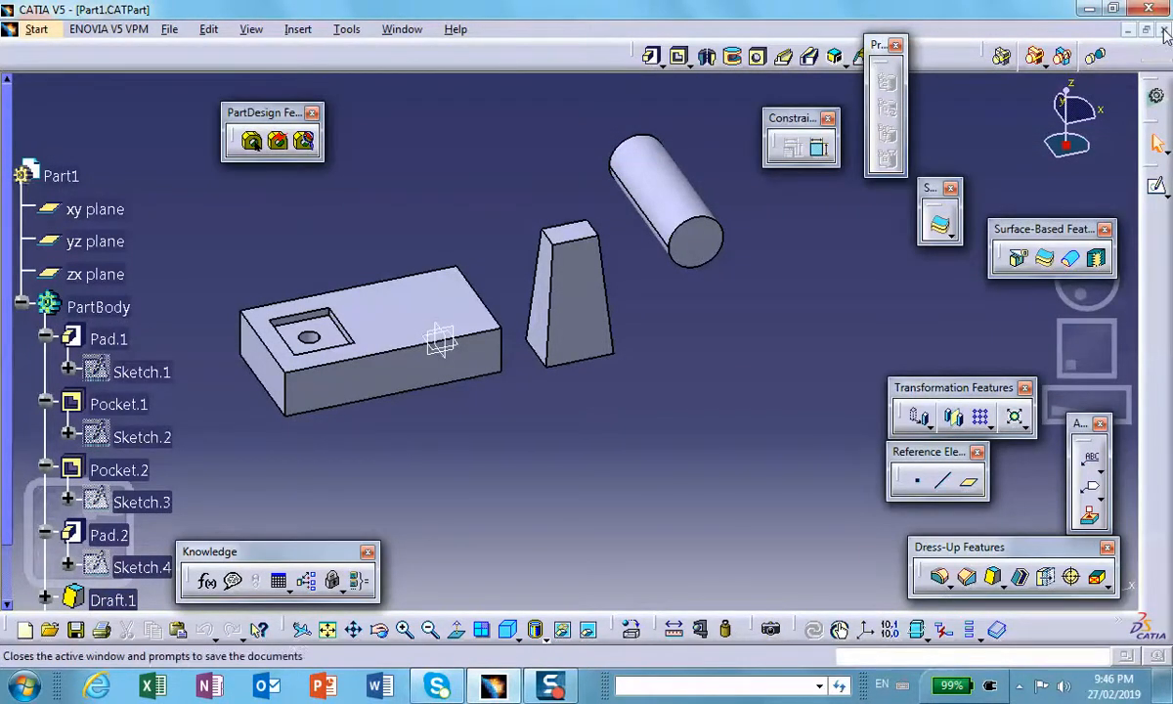
pyautogui.click(1164, 31)
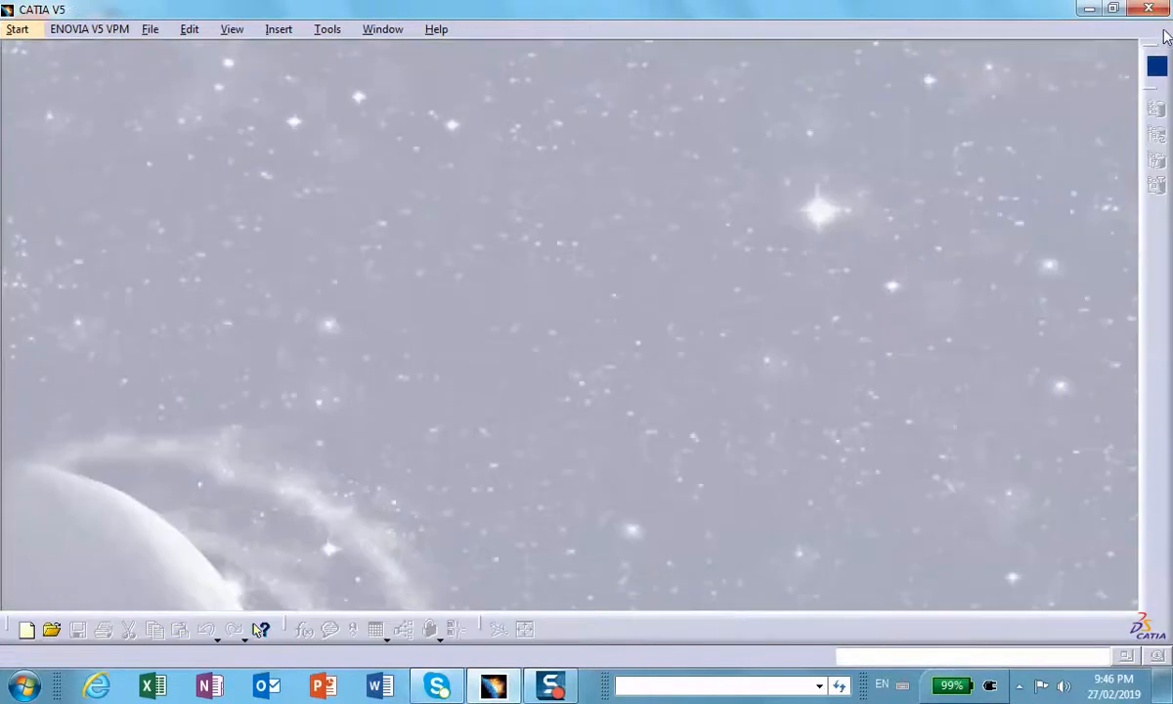
# Open the February_27 folder on the desktop to check the saved files, close it and switch back to CATIA.
pyautogui.click(1088, 9)
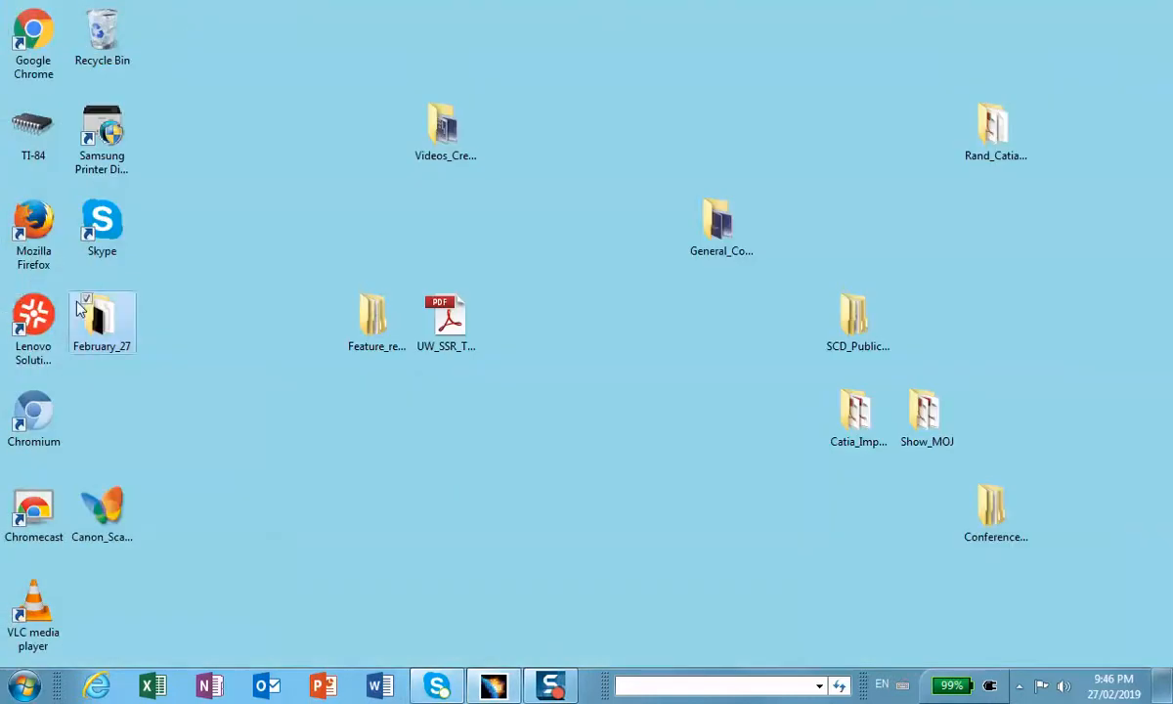
pyautogui.doubleClick(101, 325)
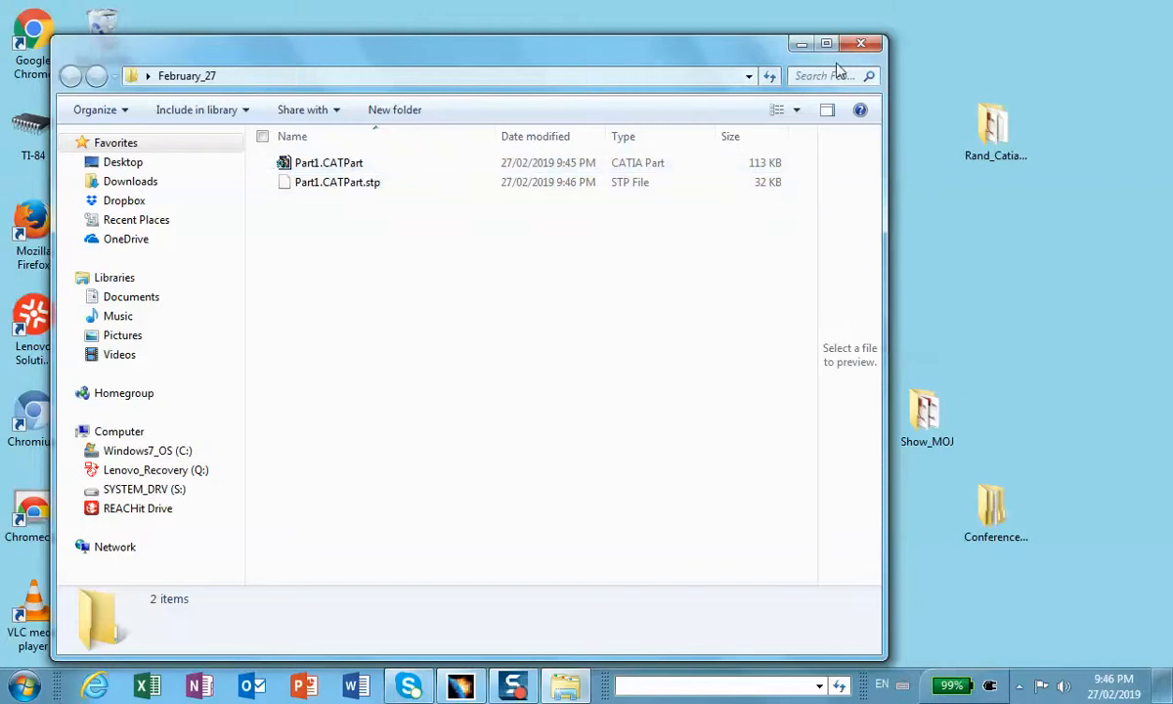
pyautogui.click(861, 44)
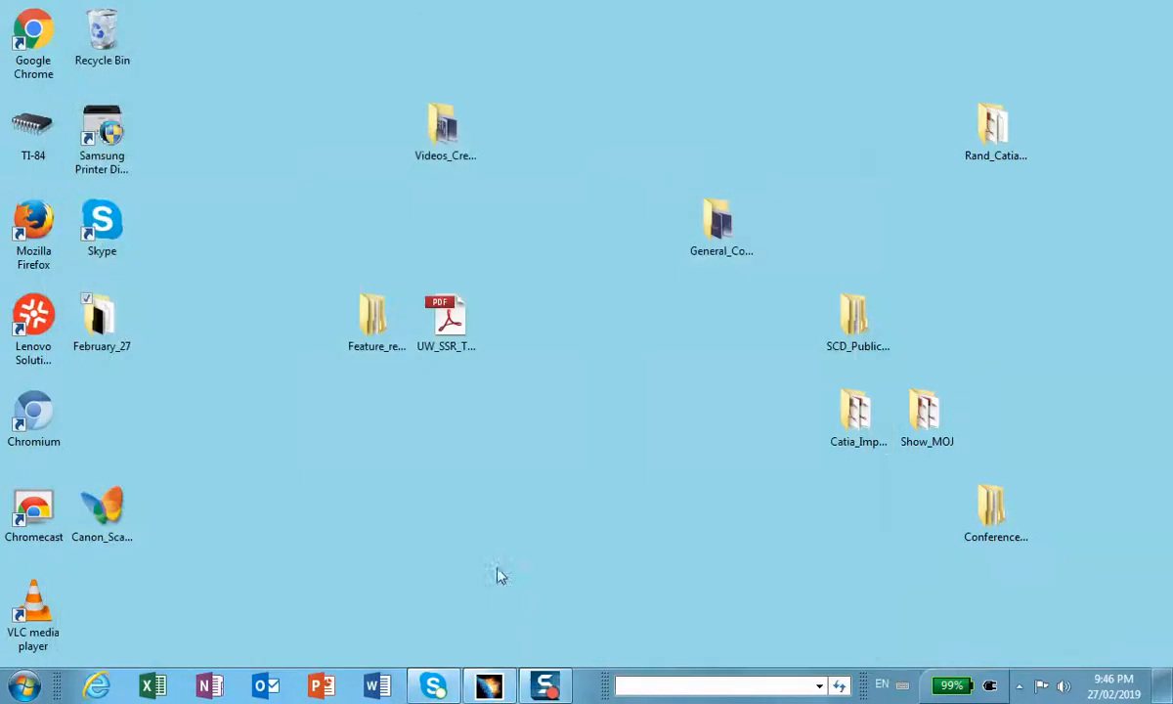
pyautogui.click(490, 685)
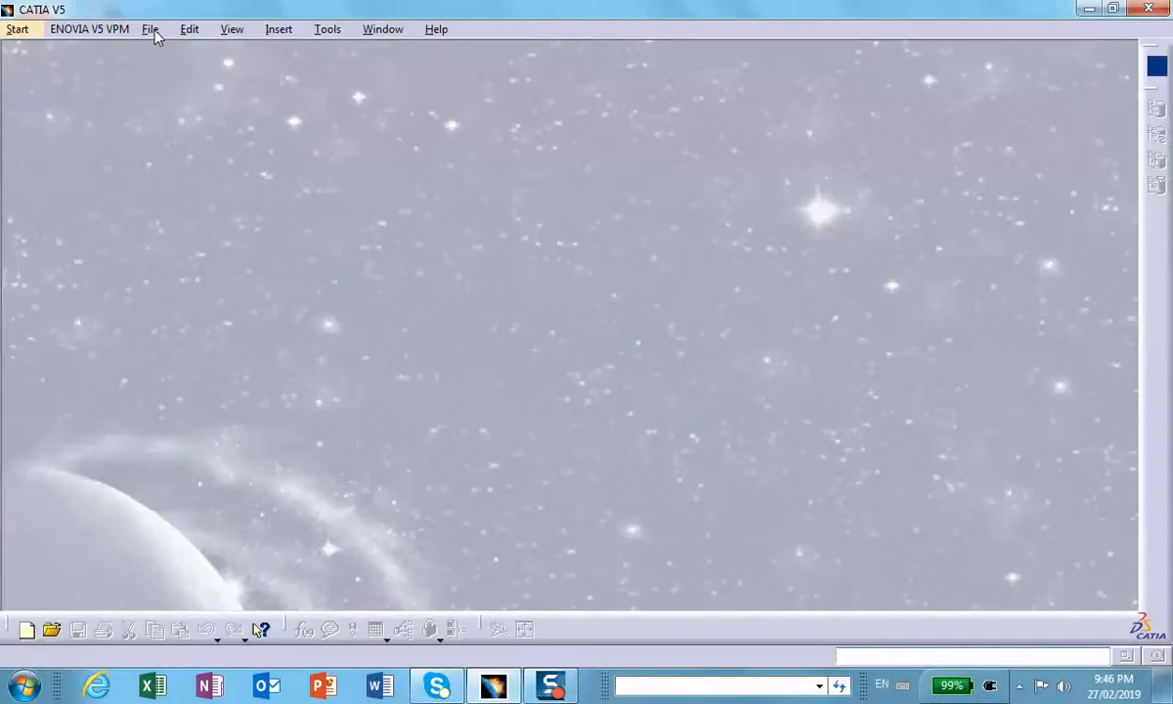
# Open Part1.CATPart.stp from the February_27 folder and dismiss the transfer report.
pyautogui.click(151, 30)
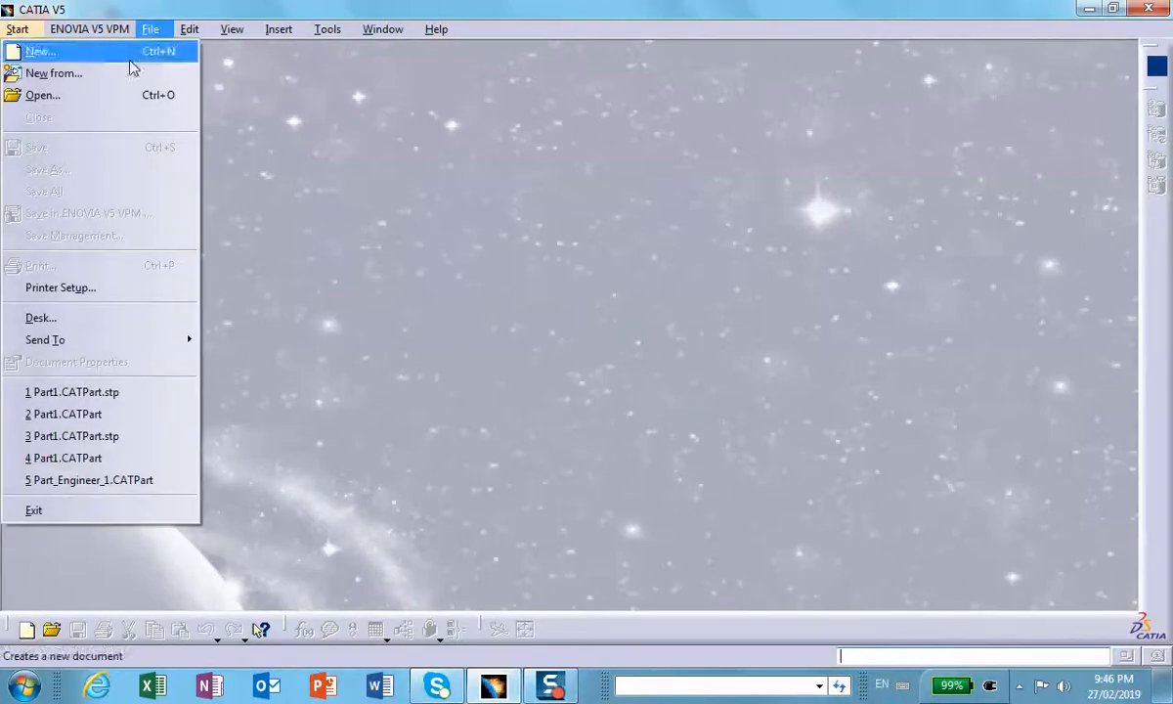
pyautogui.click(109, 103)
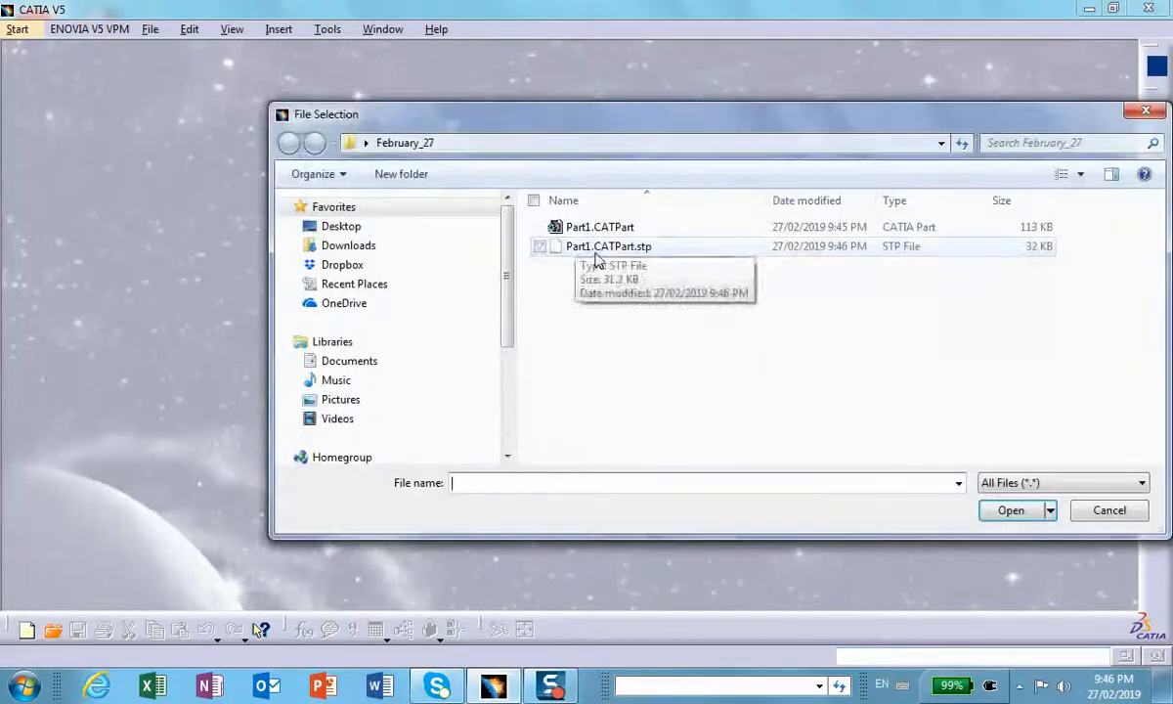
pyautogui.click(598, 249)
pyautogui.click(1013, 511)
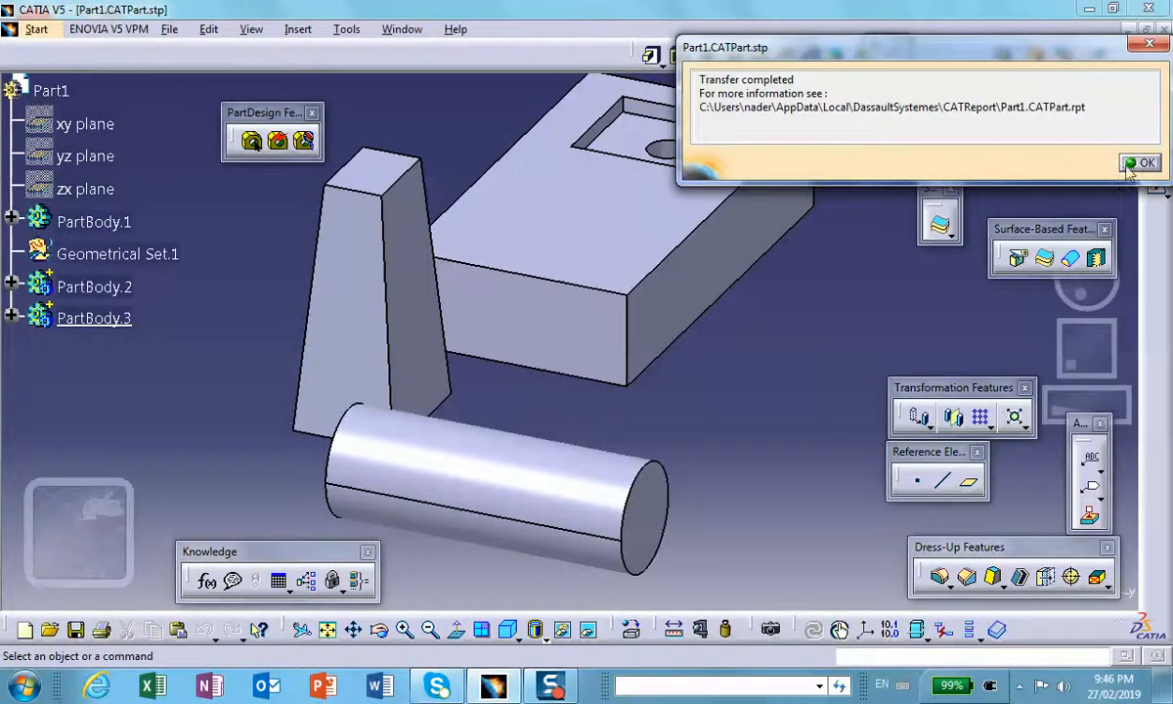
pyautogui.click(1139, 163)
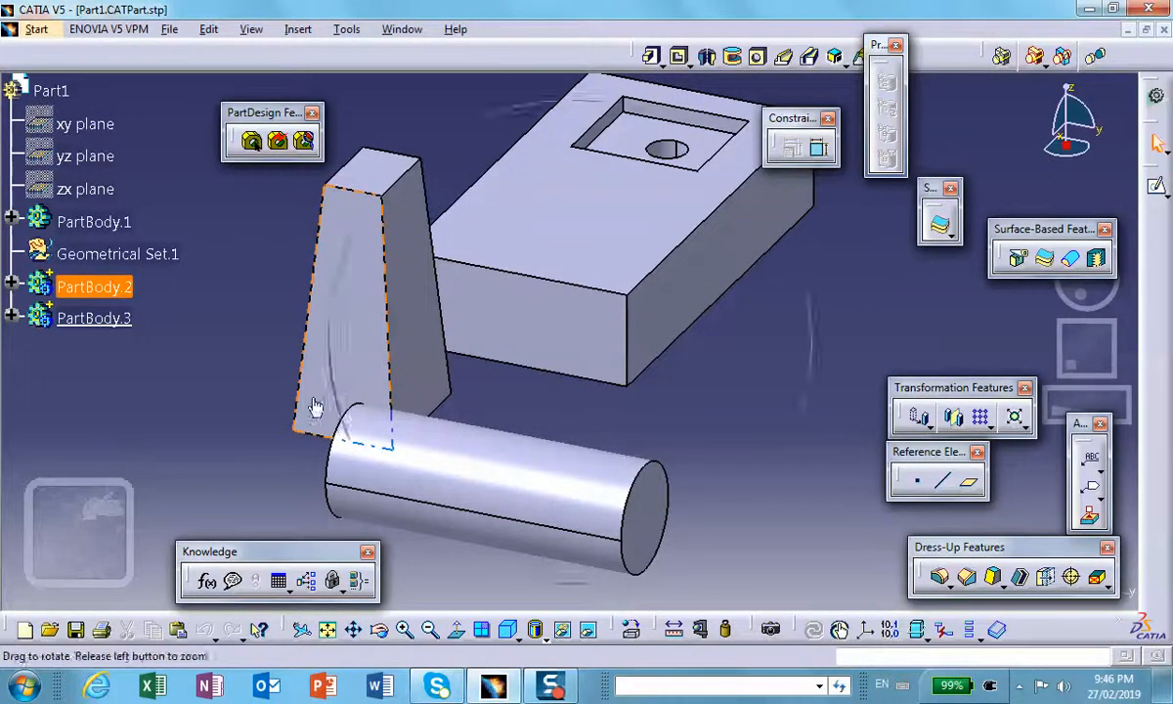
# Expand PartBody.1, PartBody.2 and PartBody.3 in the specification tree to examine the imported bodies.
pyautogui.moveTo(315, 407); pyautogui.dragTo(305, 401, button='middle')
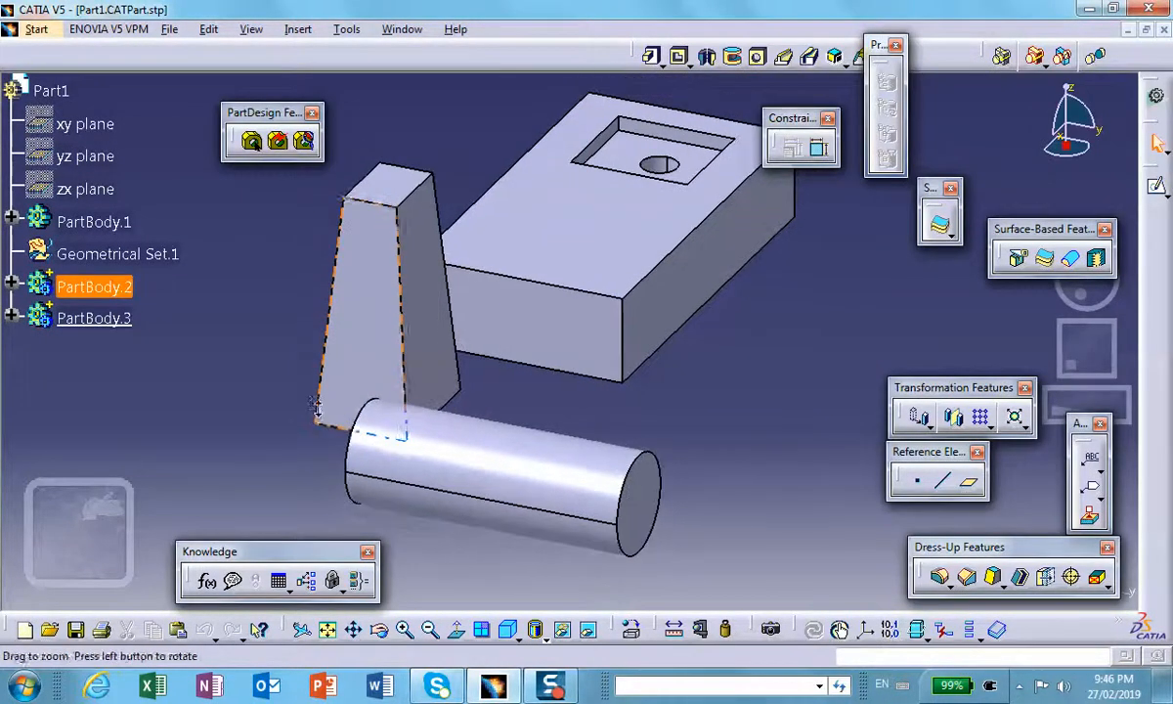
pyautogui.click(11, 222)
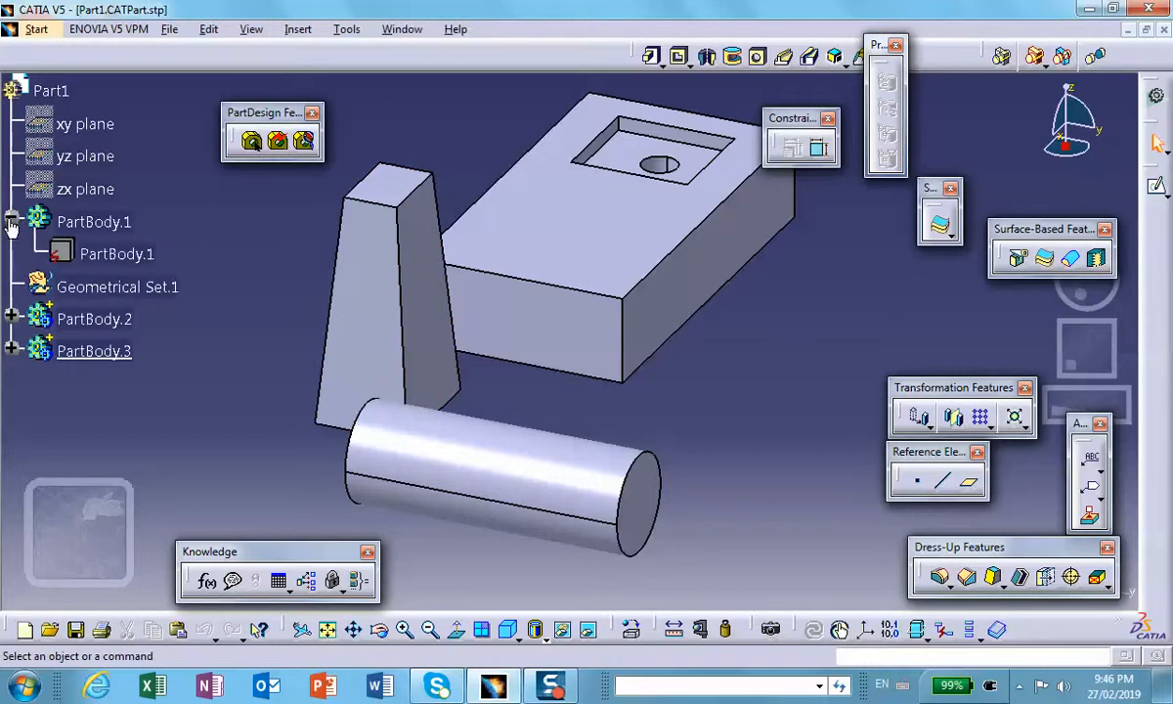
pyautogui.click(11, 318)
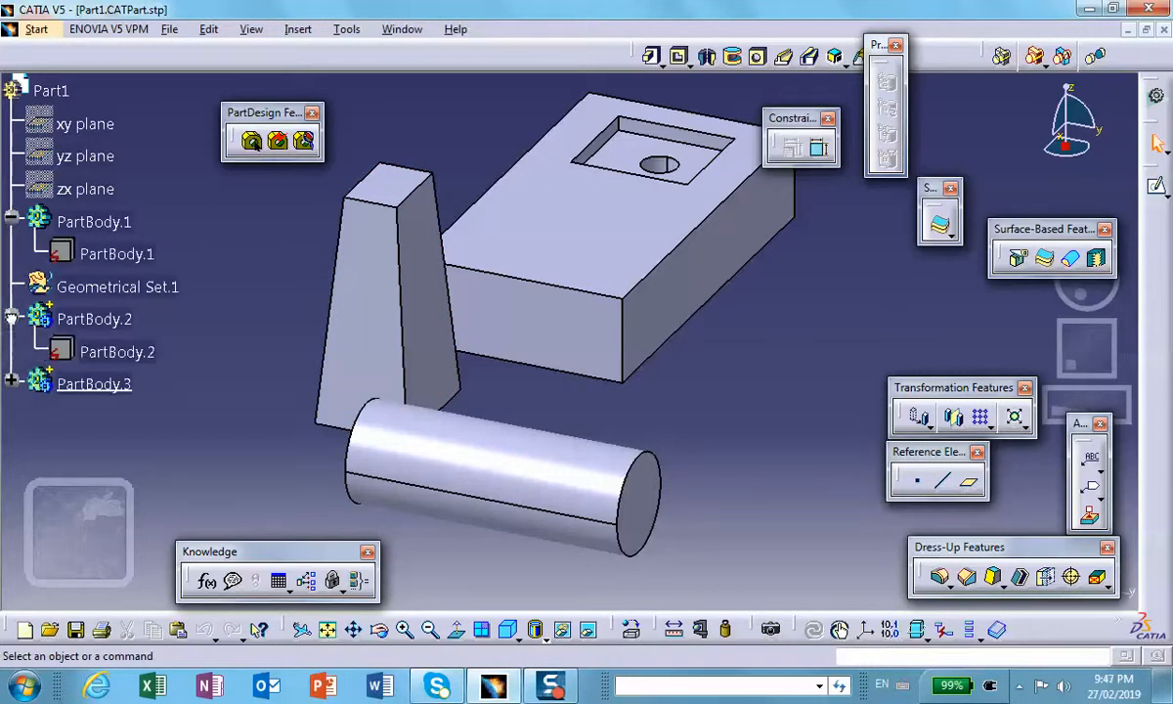
pyautogui.click(11, 383)
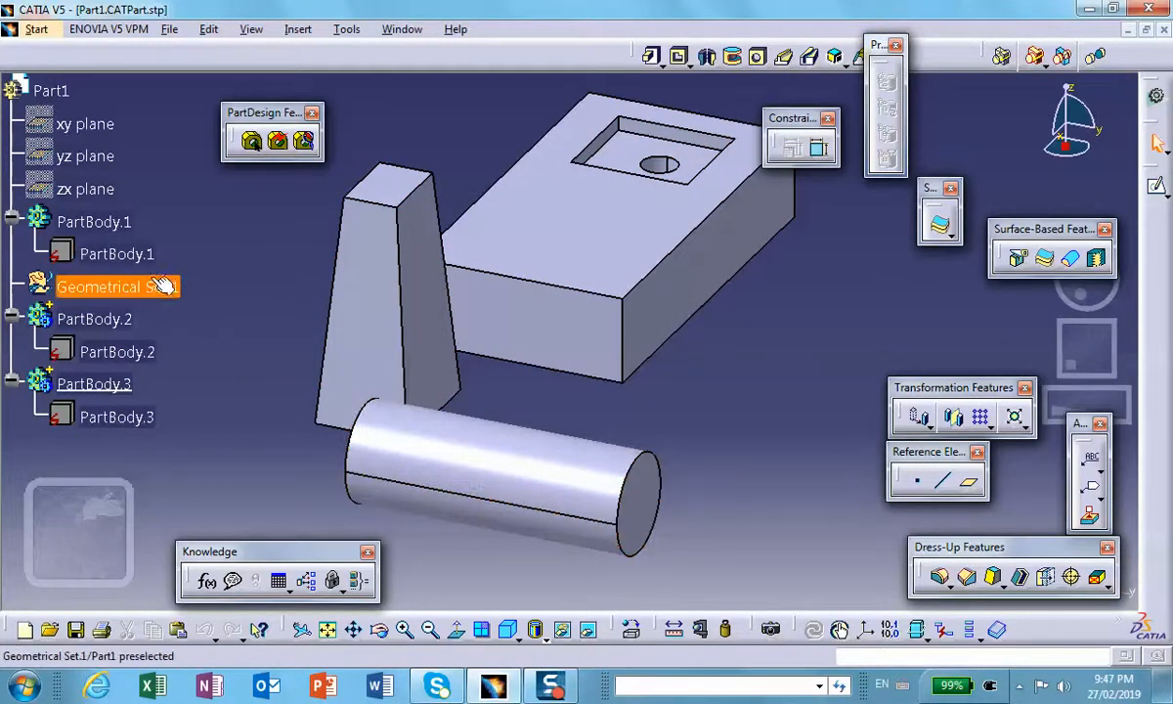
# Define the solid under PartBody.3 as the in-work object and display only the current body.
pyautogui.rightClick(123, 421)
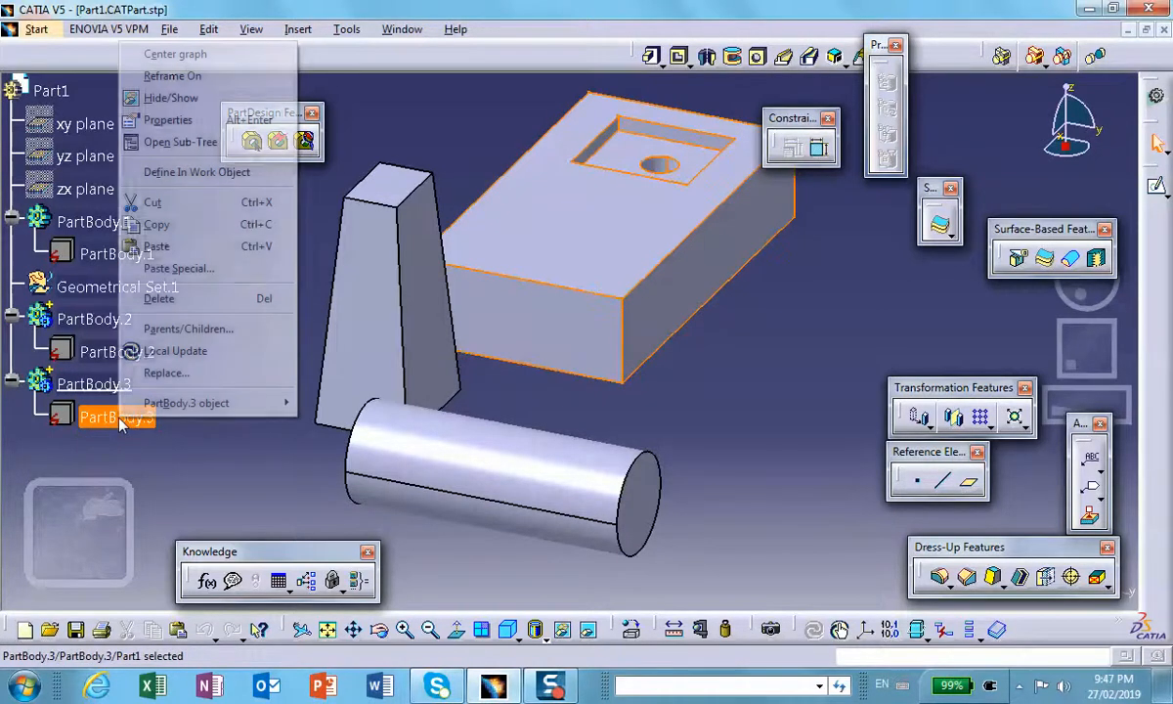
pyautogui.click(198, 173)
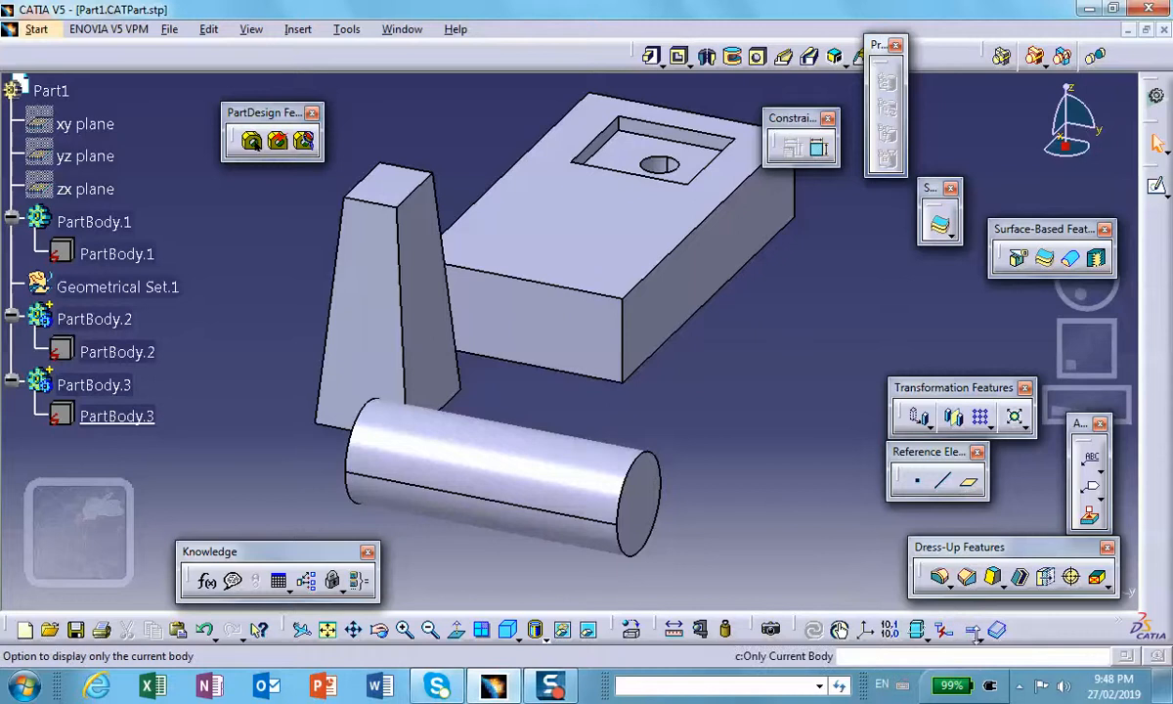
pyautogui.click(971, 633)
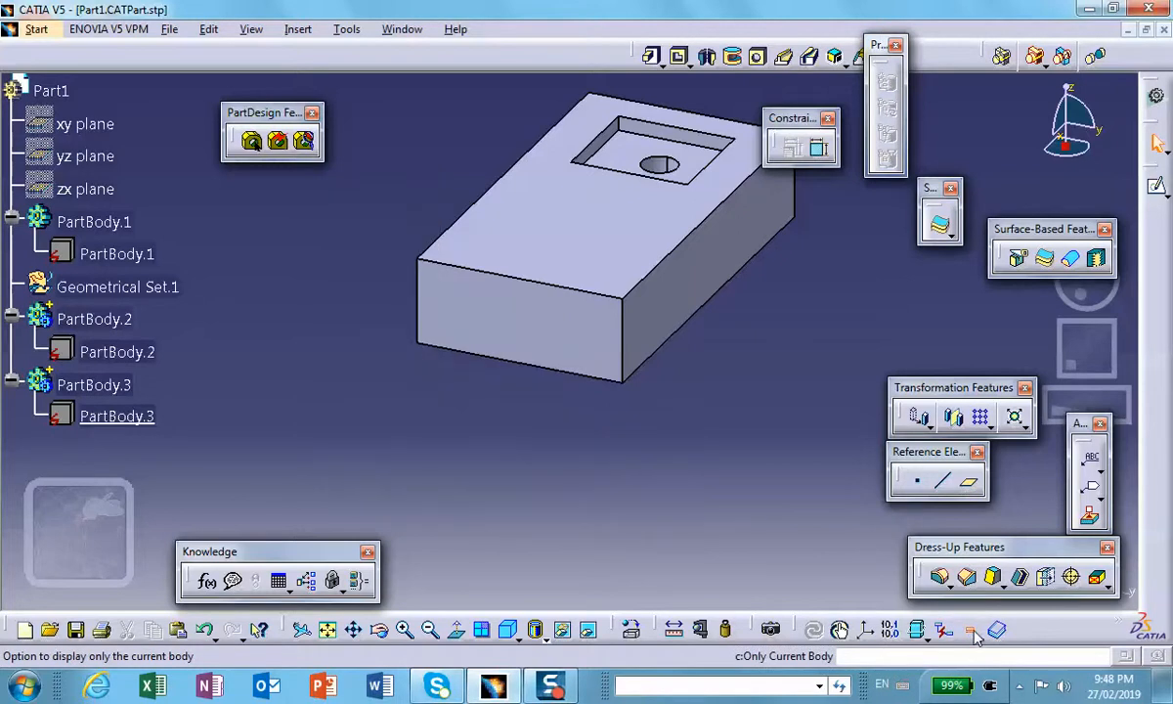
# Toggle the Only Current Body display off and on to compare it with the full model, ending with it on.
pyautogui.click(973, 632)
pyautogui.click(973, 632)
pyautogui.click(973, 632)
pyautogui.click(973, 632)
pyautogui.click(973, 632)
pyautogui.click(973, 632)
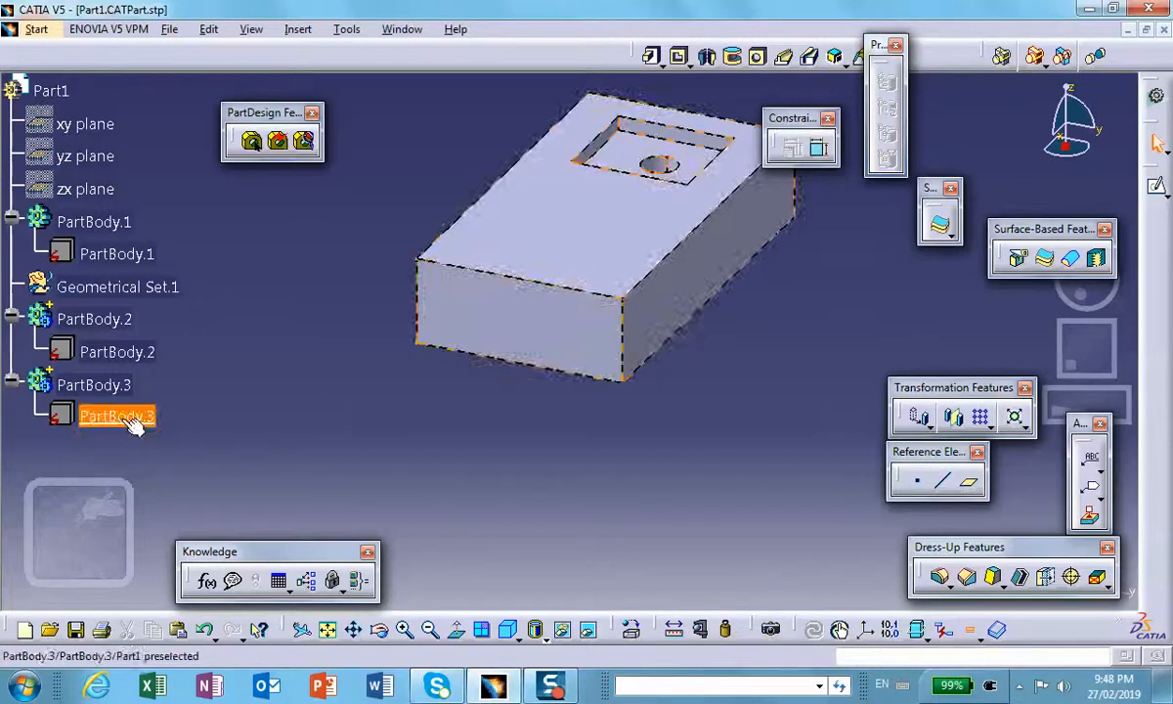
pyautogui.click(973, 632)
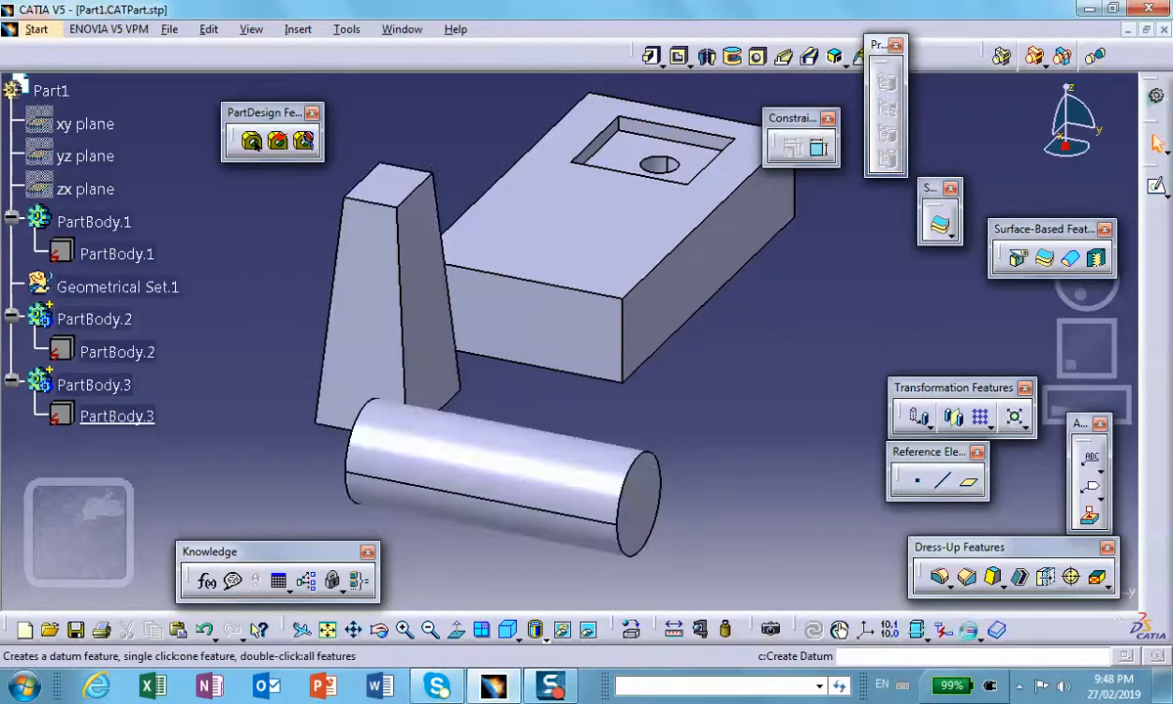
pyautogui.click(973, 631)
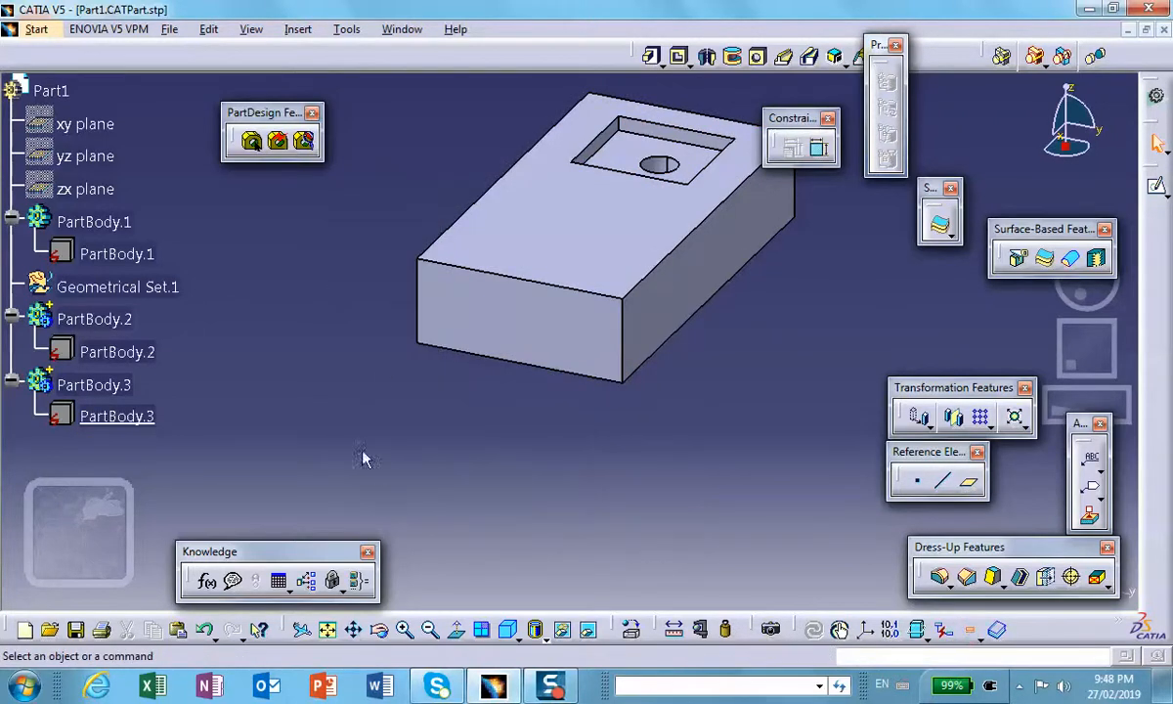
# Recognize the round hole in the rectangular recess as a parametric pocket from its bottom face using manual Feature Recognition.
pyautogui.moveTo(362, 456); pyautogui.dragTo(222, 440, button='middle')
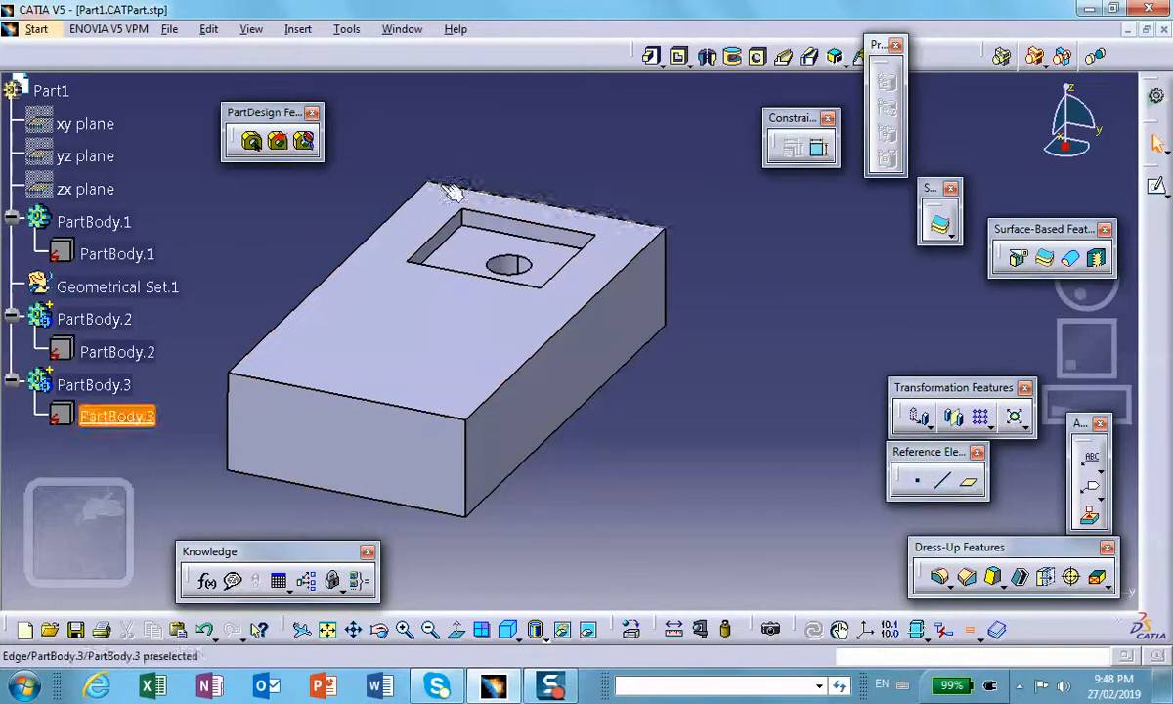
pyautogui.click(253, 143)
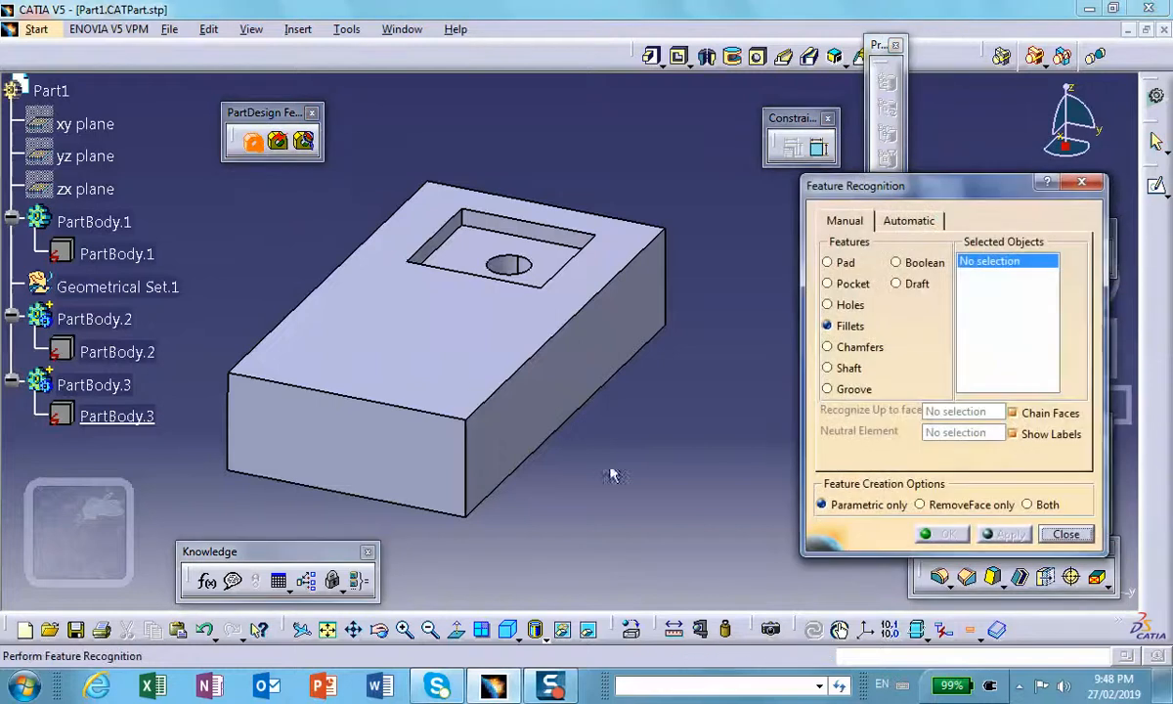
pyautogui.moveTo(580, 183); pyautogui.dragTo(551, 371, button='middle')
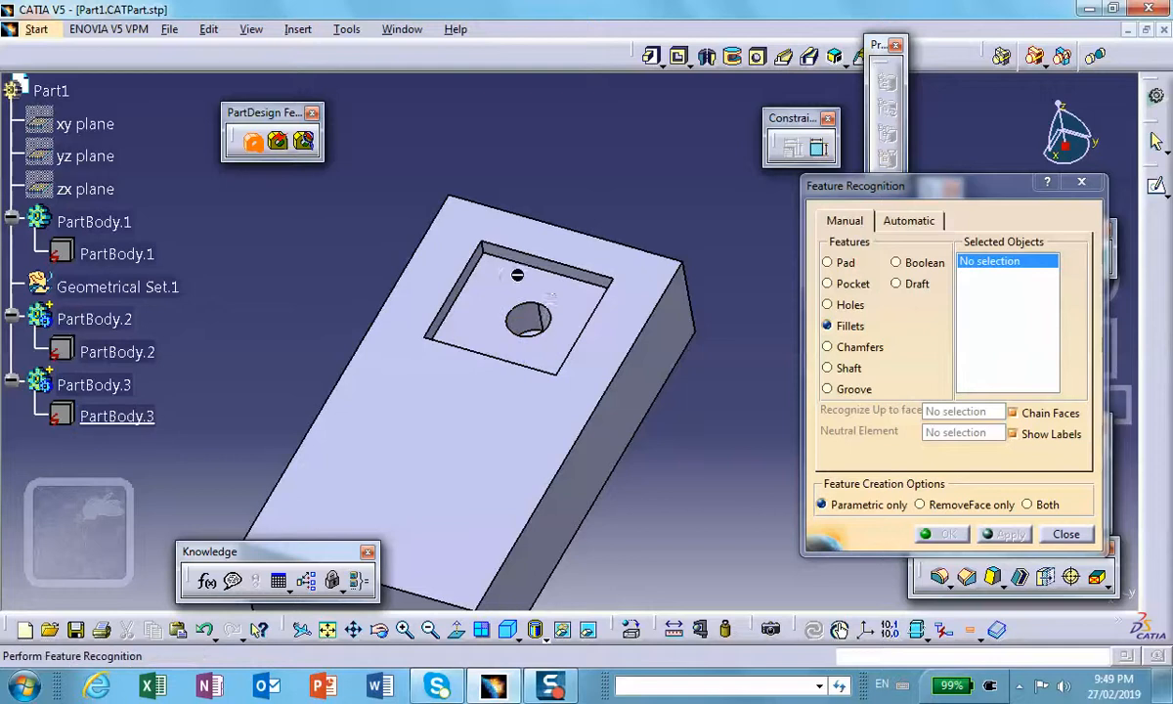
pyautogui.moveTo(525, 333); pyautogui.dragTo(490, 240, button='middle')
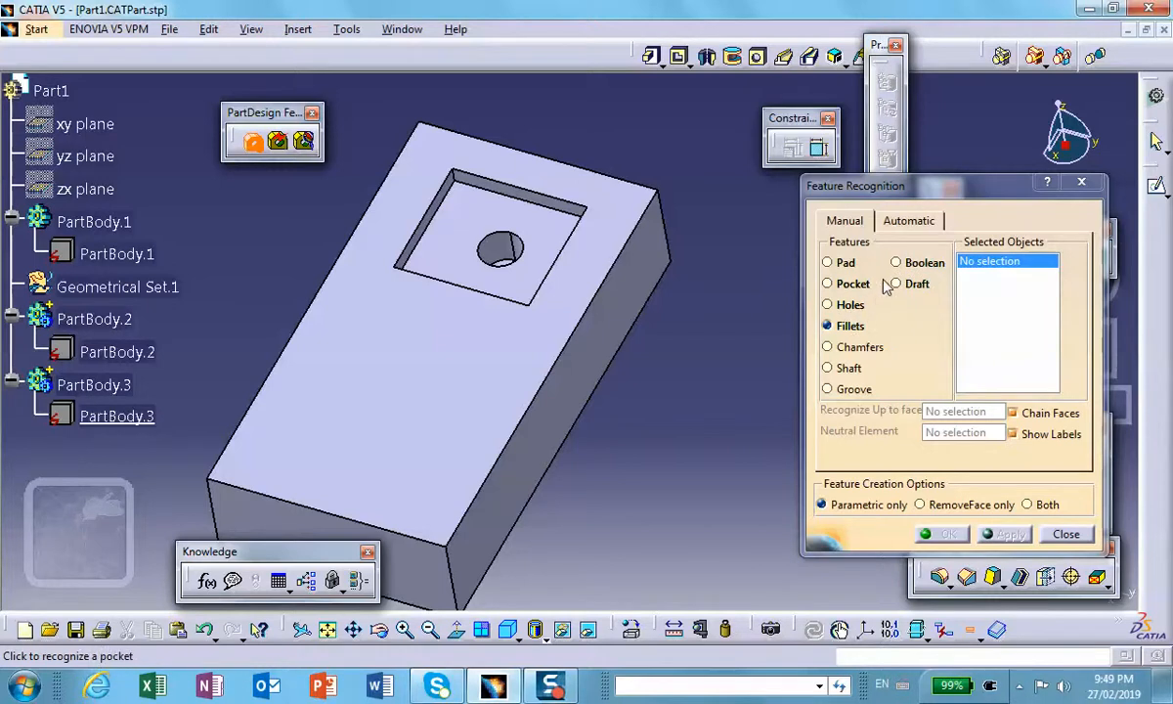
pyautogui.click(828, 283)
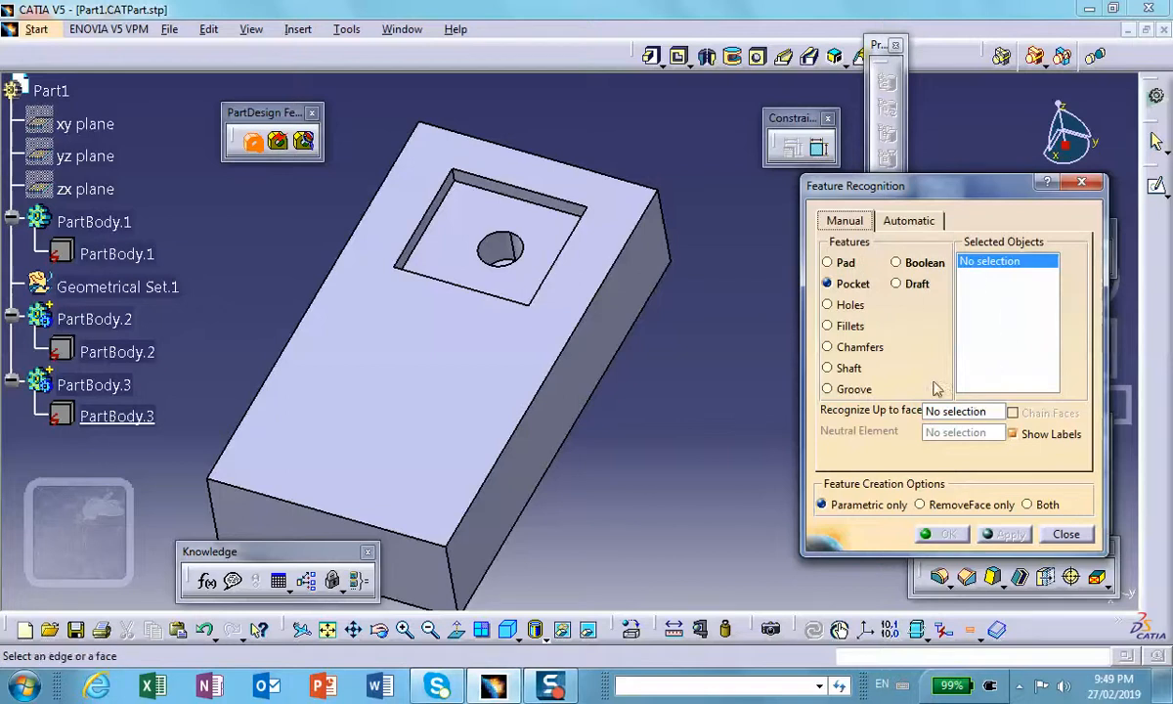
pyautogui.moveTo(542, 241); pyautogui.dragTo(551, 312, button='middle')
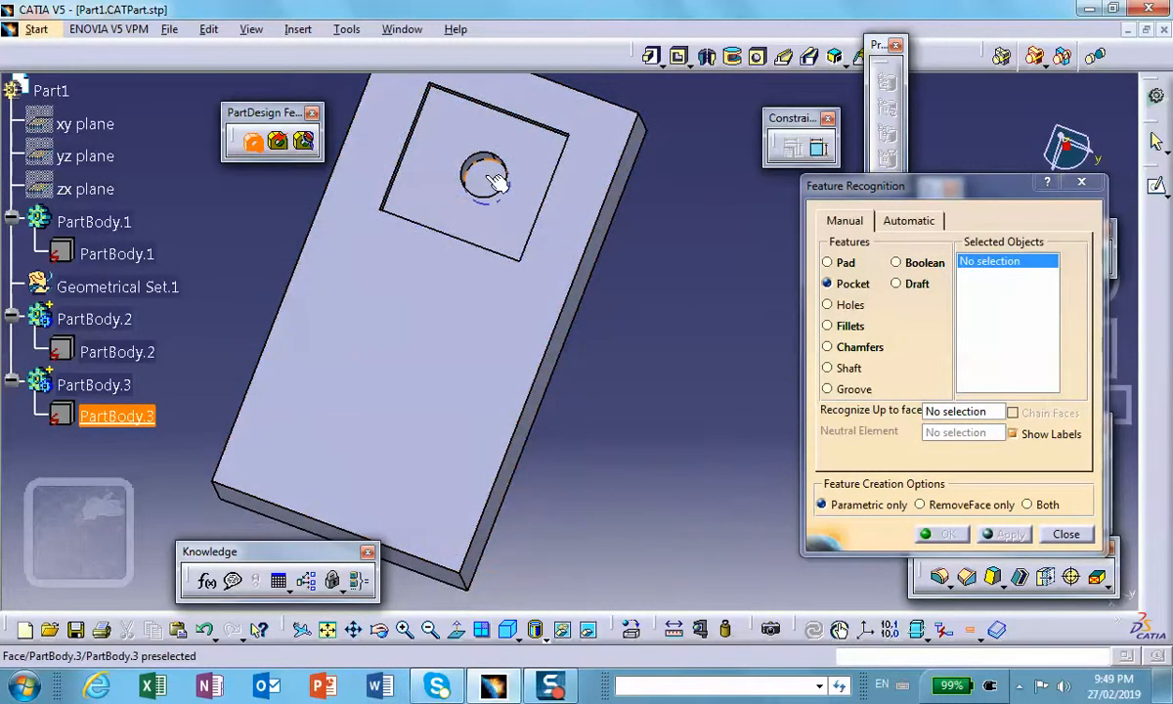
pyautogui.click(494, 181)
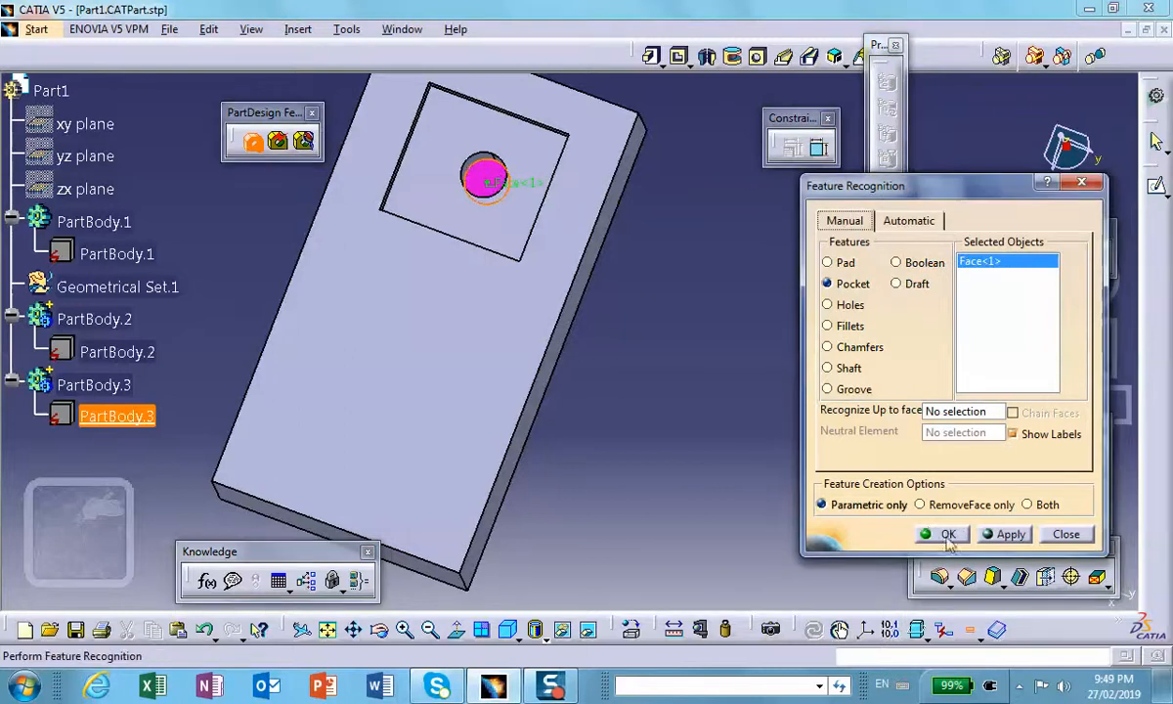
pyautogui.click(1007, 534)
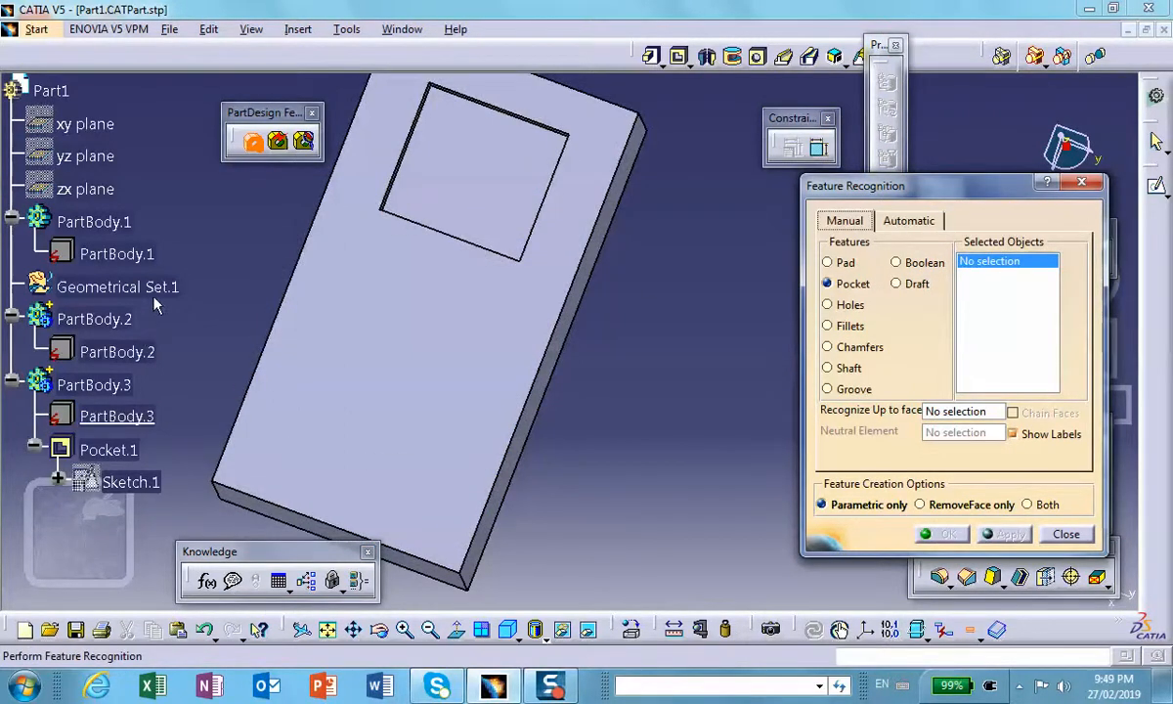
# Recognize the rectangular recess as a second parametric pocket from its floor face.
pyautogui.scroll(-3, 186, 250)
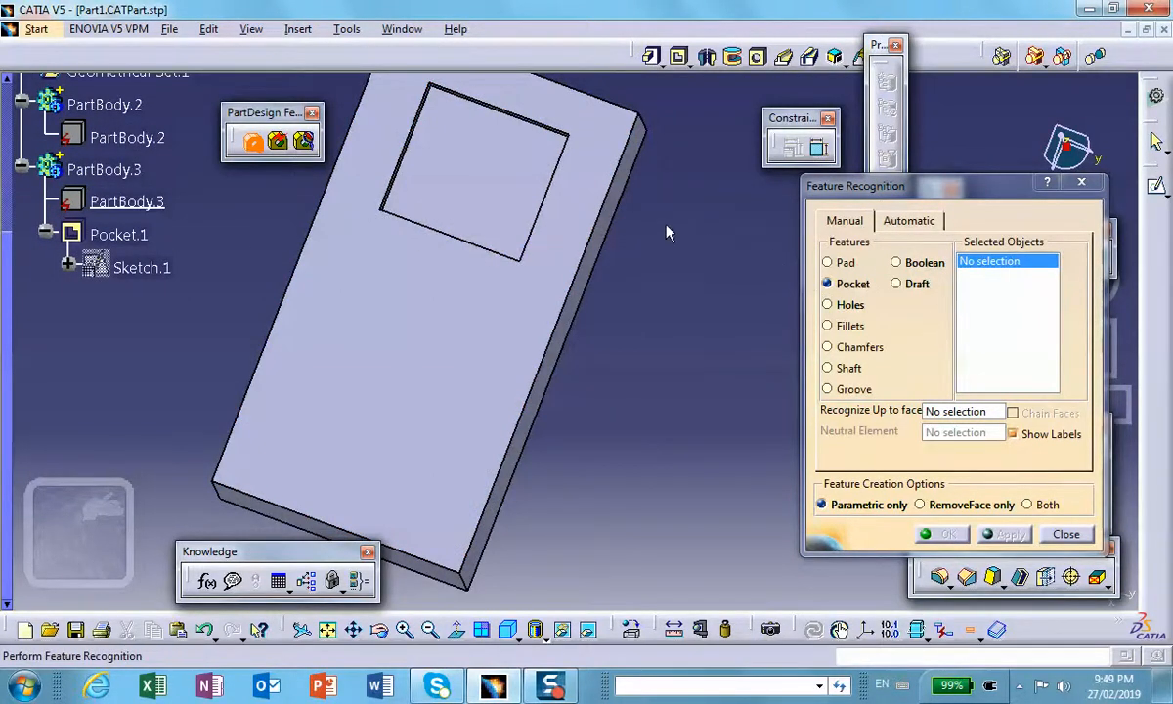
pyautogui.click(484, 191)
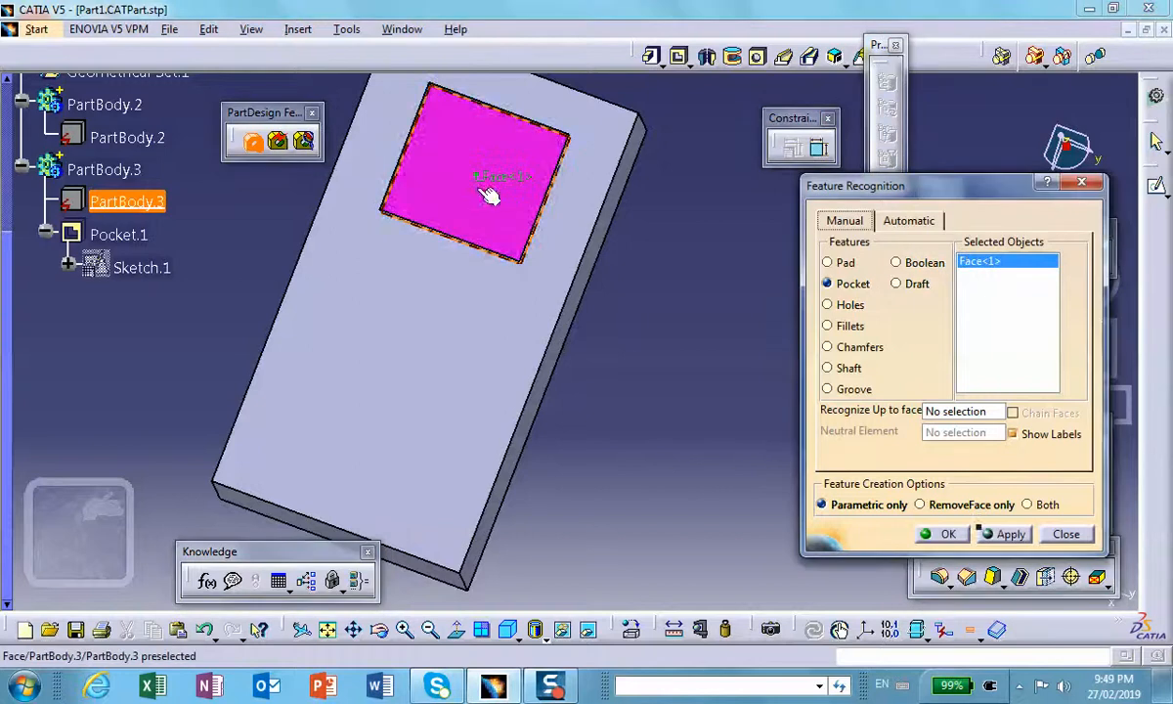
pyautogui.moveTo(582, 340); pyautogui.dragTo(584, 223, button='middle')
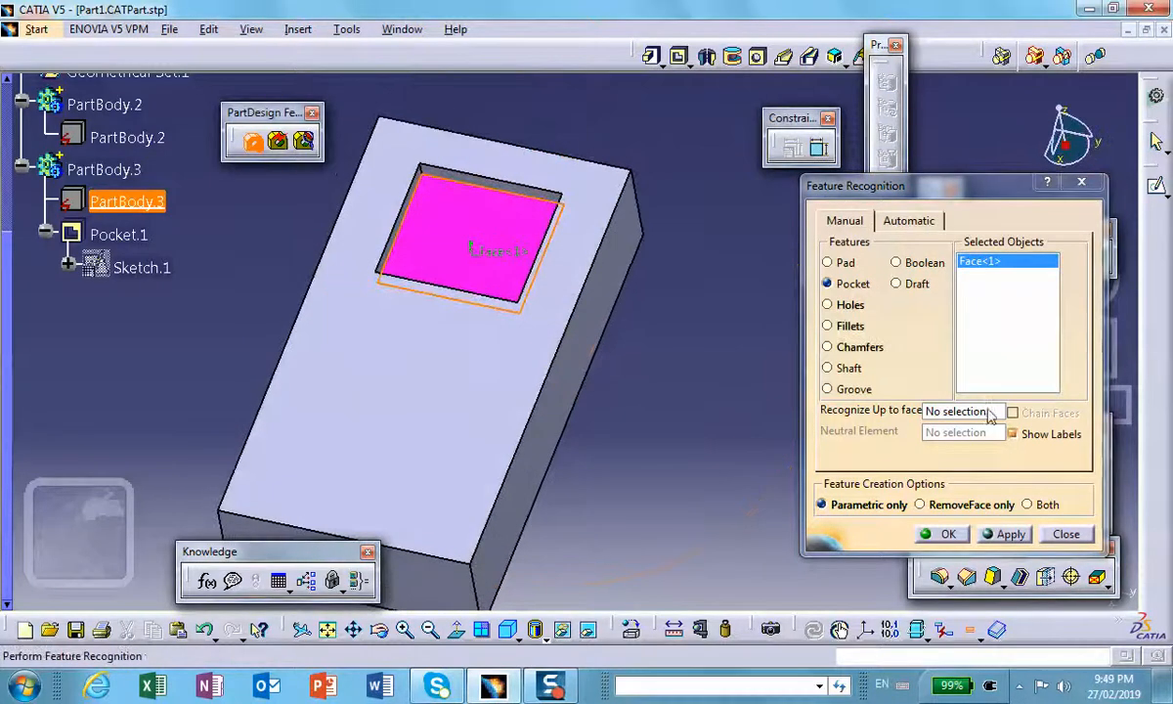
pyautogui.click(1004, 535)
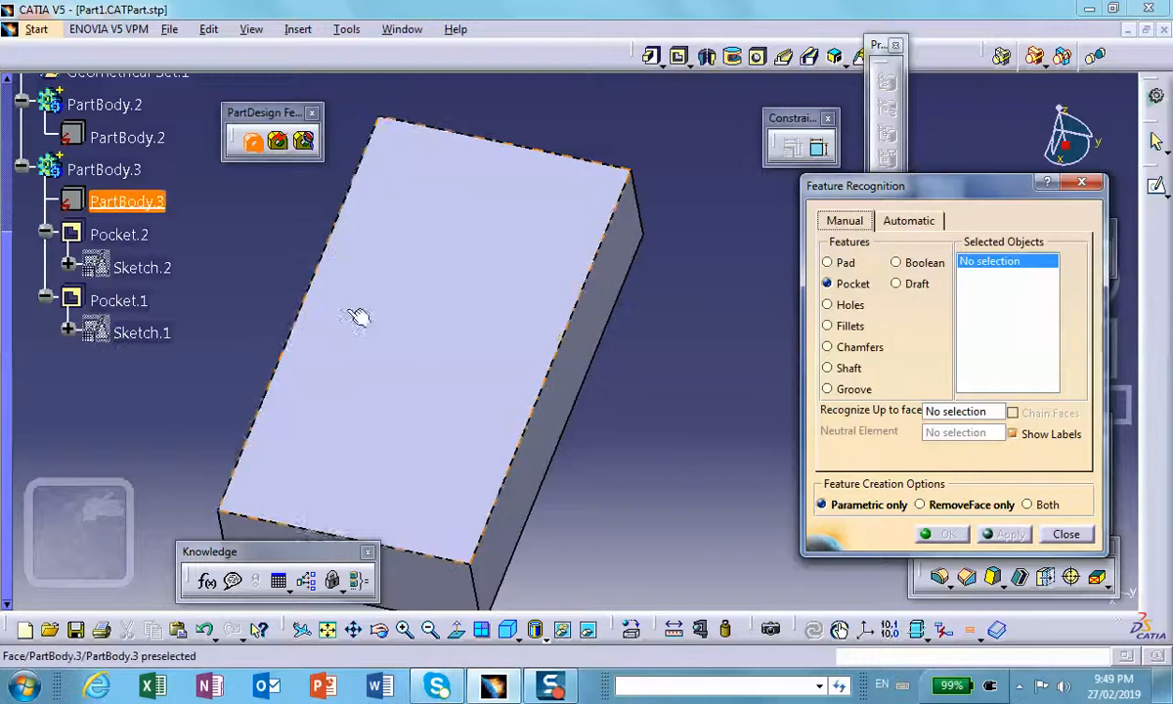
# Recognize the remaining rectangular block as a parametric pad from its top face and finish the Feature Recognition.
pyautogui.moveTo(359, 317); pyautogui.dragTo(494, 328, button='middle')
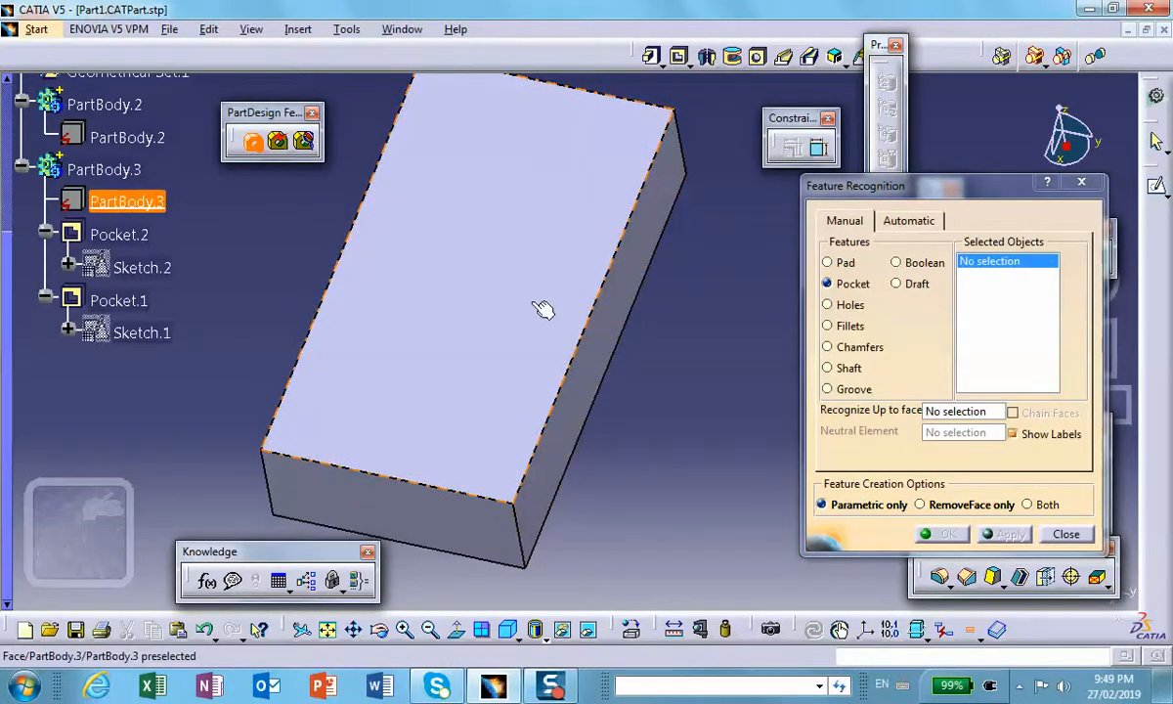
pyautogui.click(829, 263)
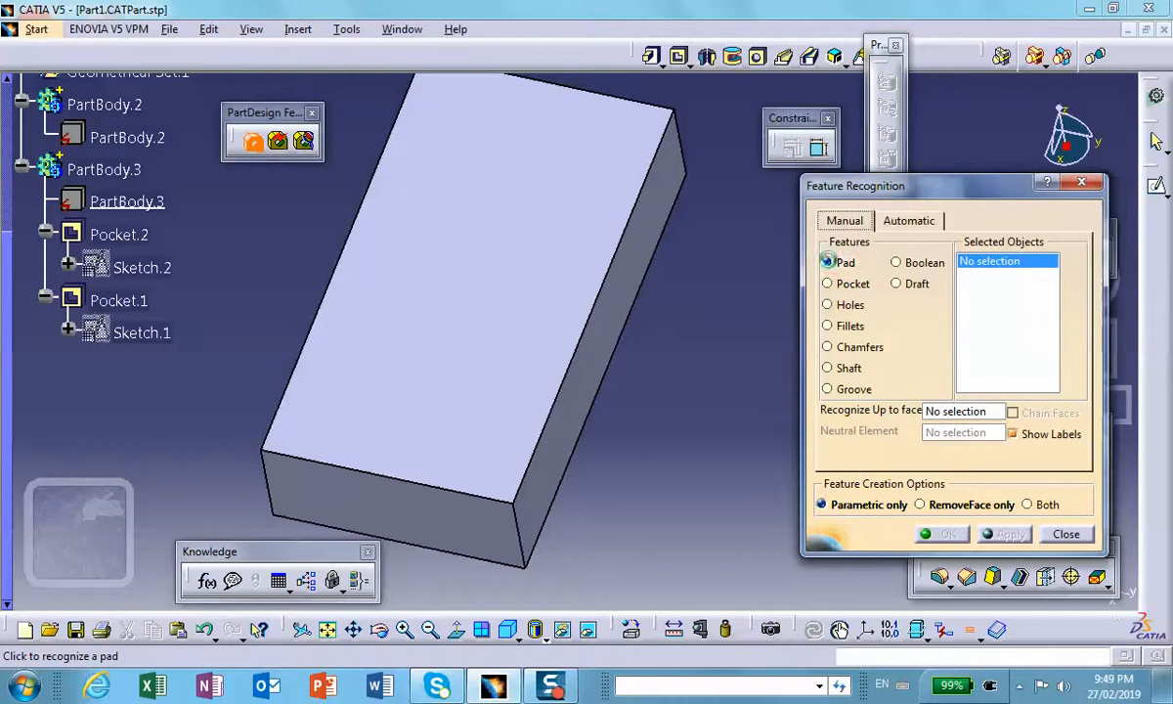
pyautogui.click(503, 288)
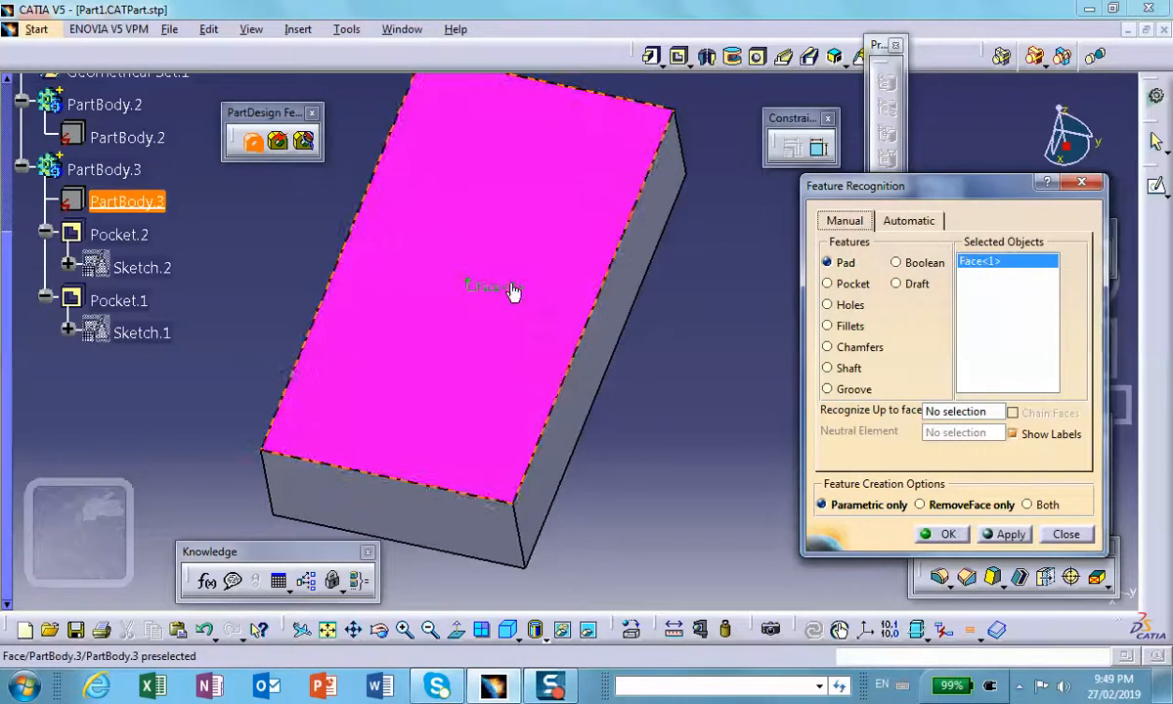
pyautogui.click(945, 533)
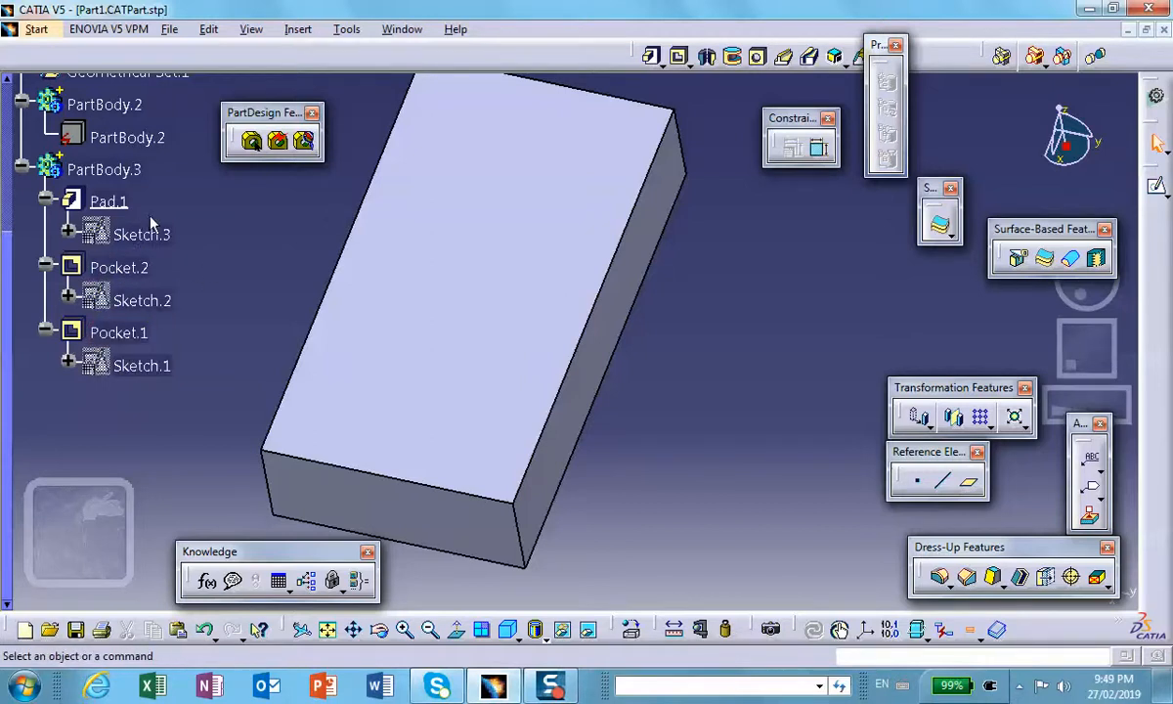
# Define PartBody.2 as the in-work object in the specification tree.
pyautogui.scroll(1, 610, 254)
pyautogui.click(610, 254)
pyautogui.moveTo(524, 254)
pyautogui.mouseDown(button='middle')
pyautogui.moveTo(610, 254)
pyautogui.moveTo(621, 278)
pyautogui.mouseUp(button='middle')
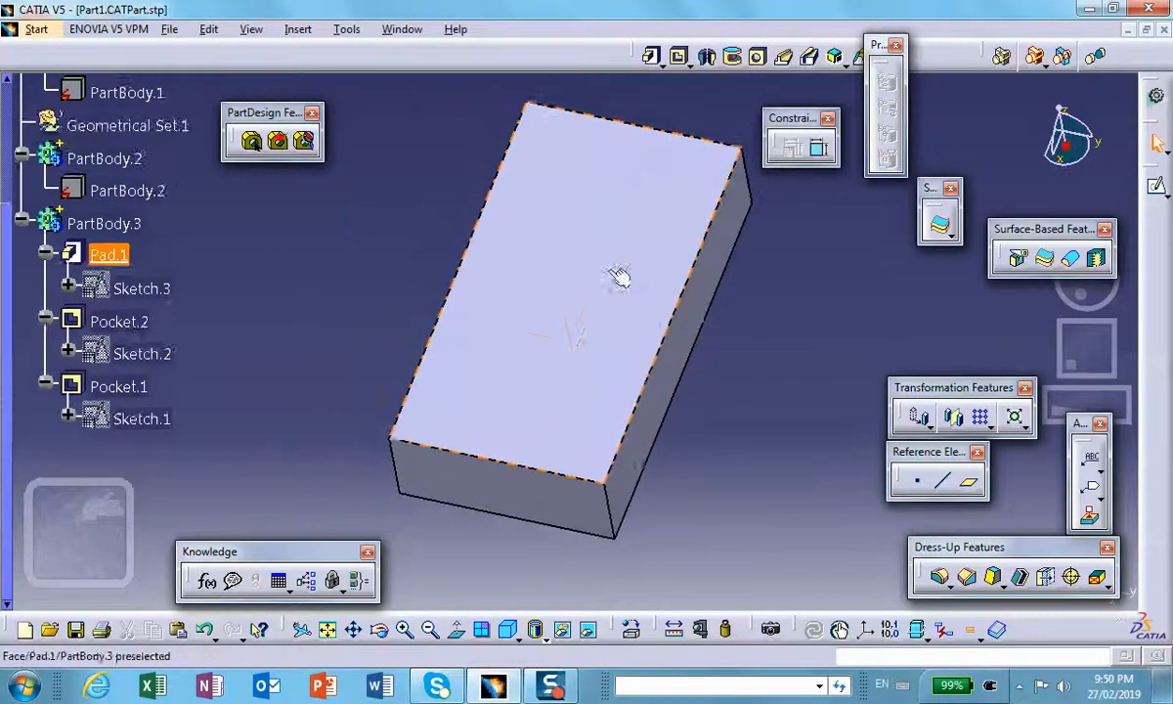
pyautogui.scroll(-1, 586, 274)
pyautogui.scroll(1, 164, 231)
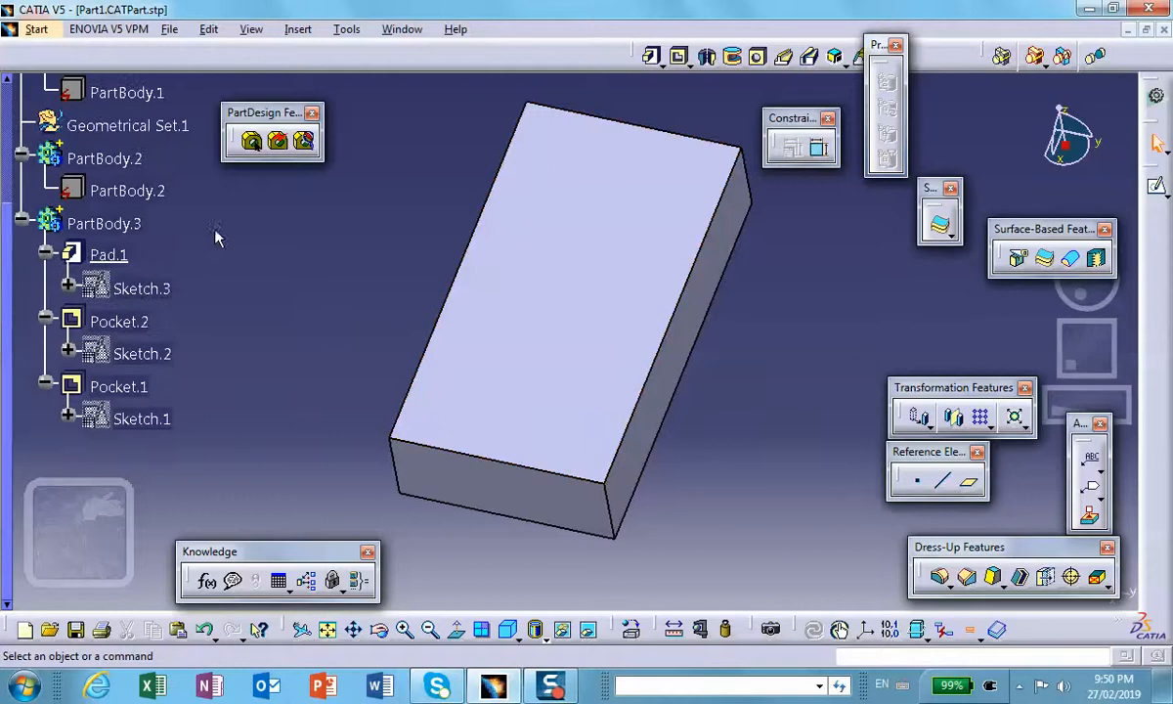
pyautogui.rightClick(116, 163)
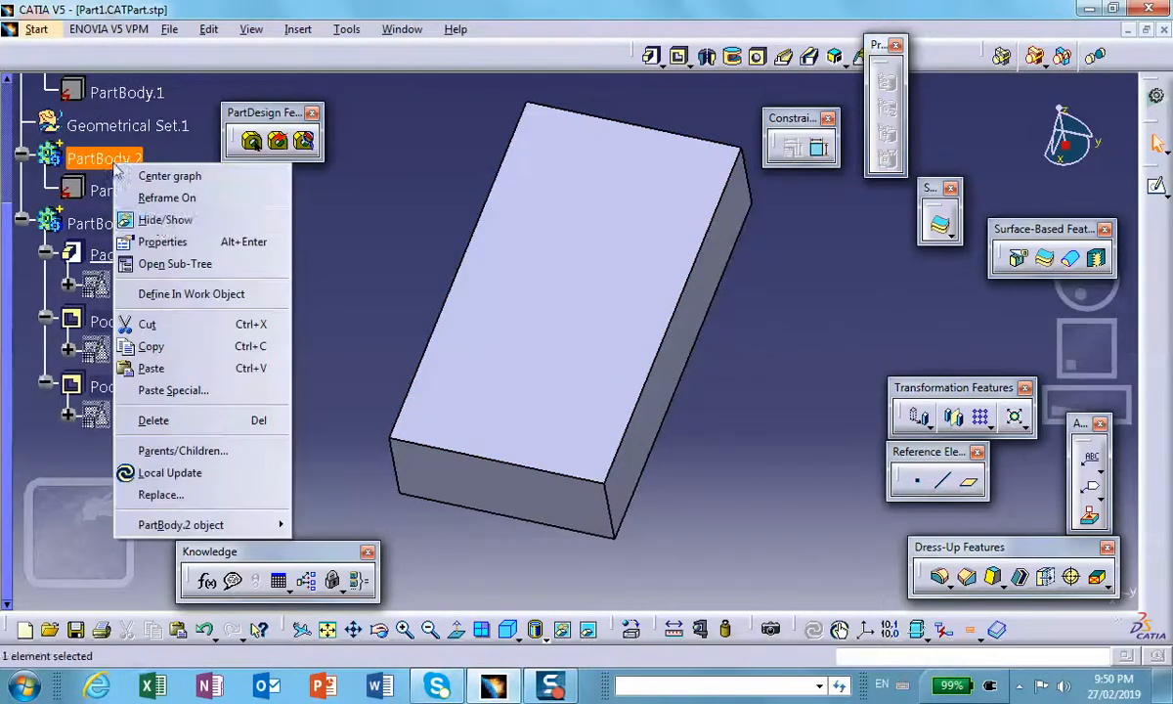
pyautogui.click(166, 294)
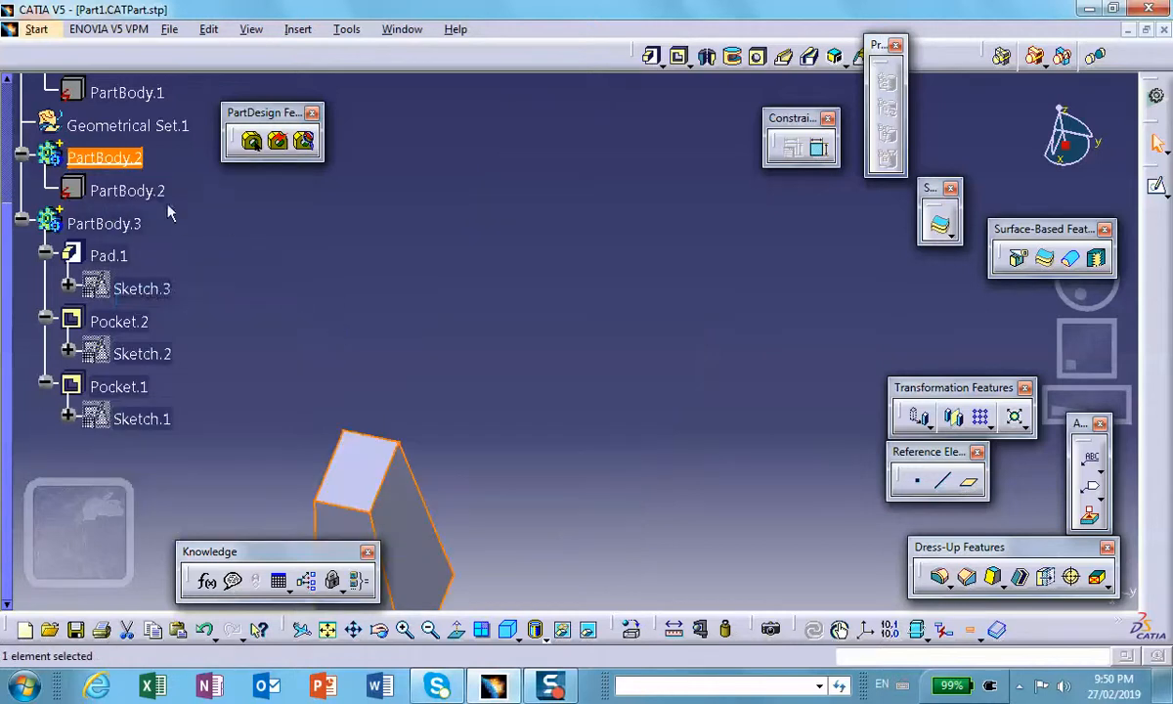
pyautogui.rightClick(119, 164)
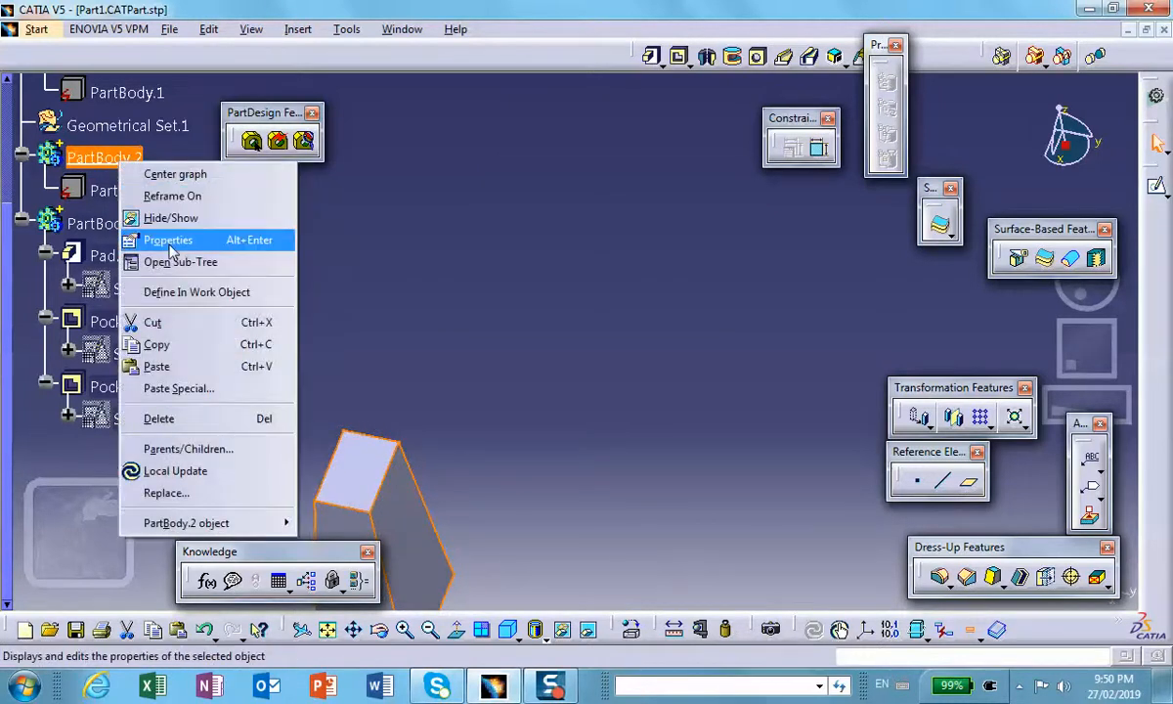
pyautogui.click(161, 292)
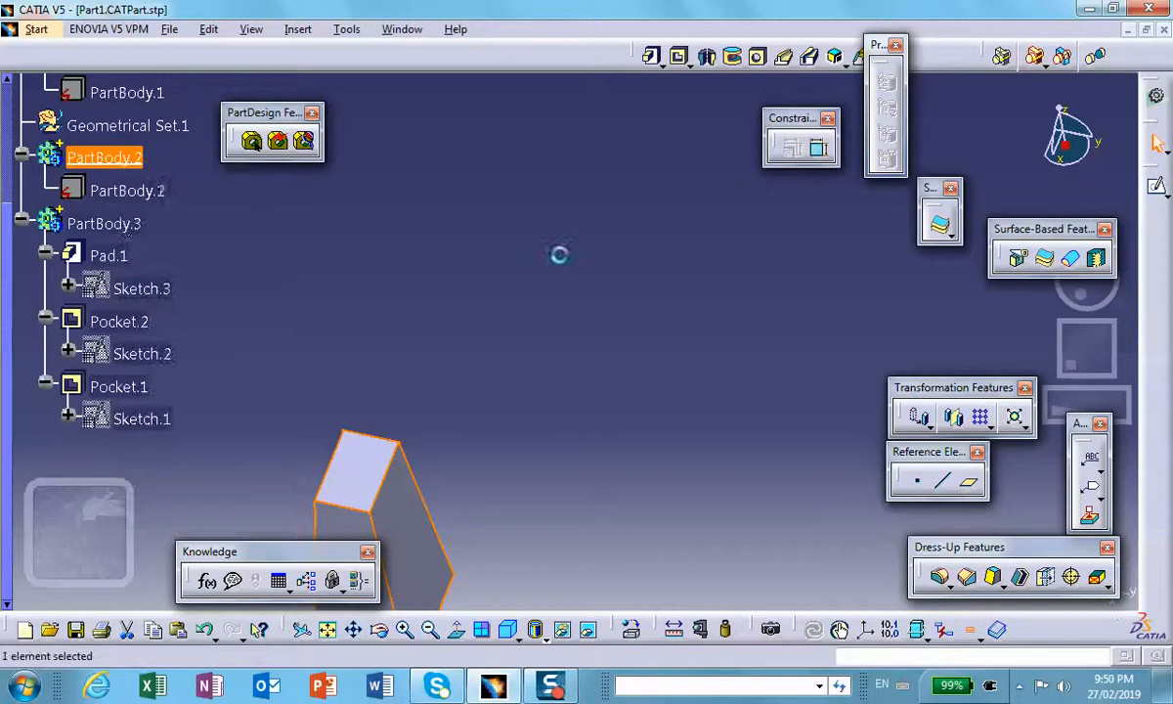
# Define PartBody.3 as the in-work object to display the block with its recognized pad and pockets.
pyautogui.click(115, 223)
pyautogui.rightClick(121, 226)
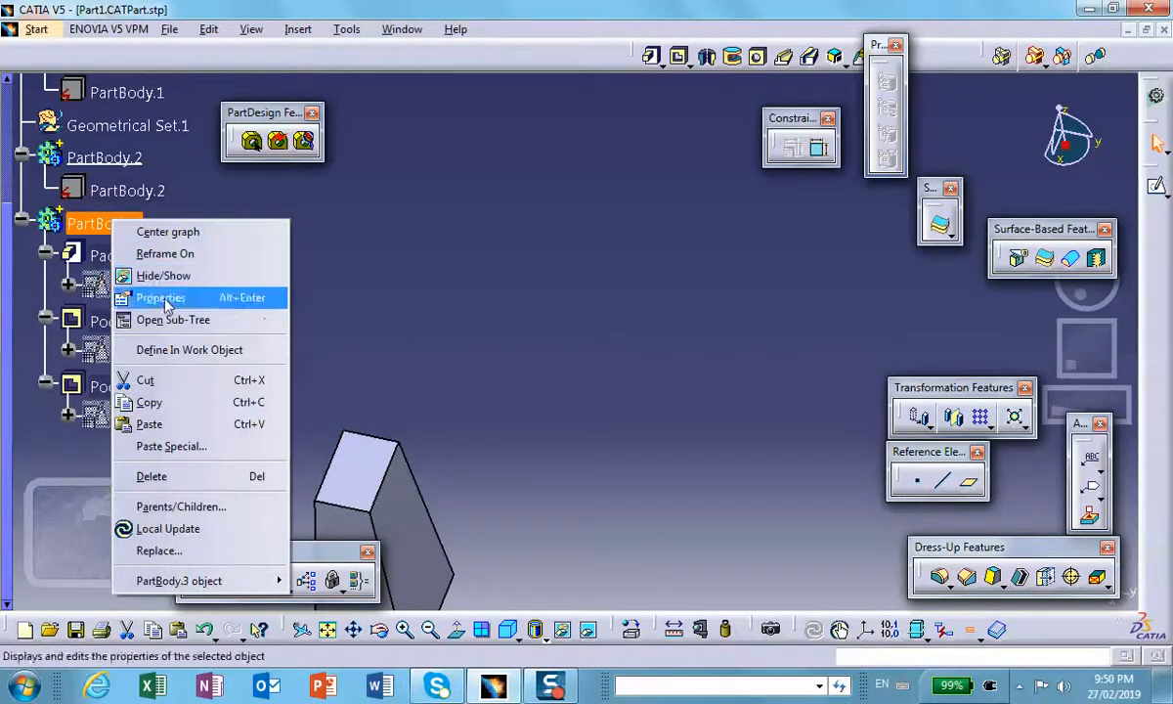
pyautogui.click(161, 347)
pyautogui.click(307, 321)
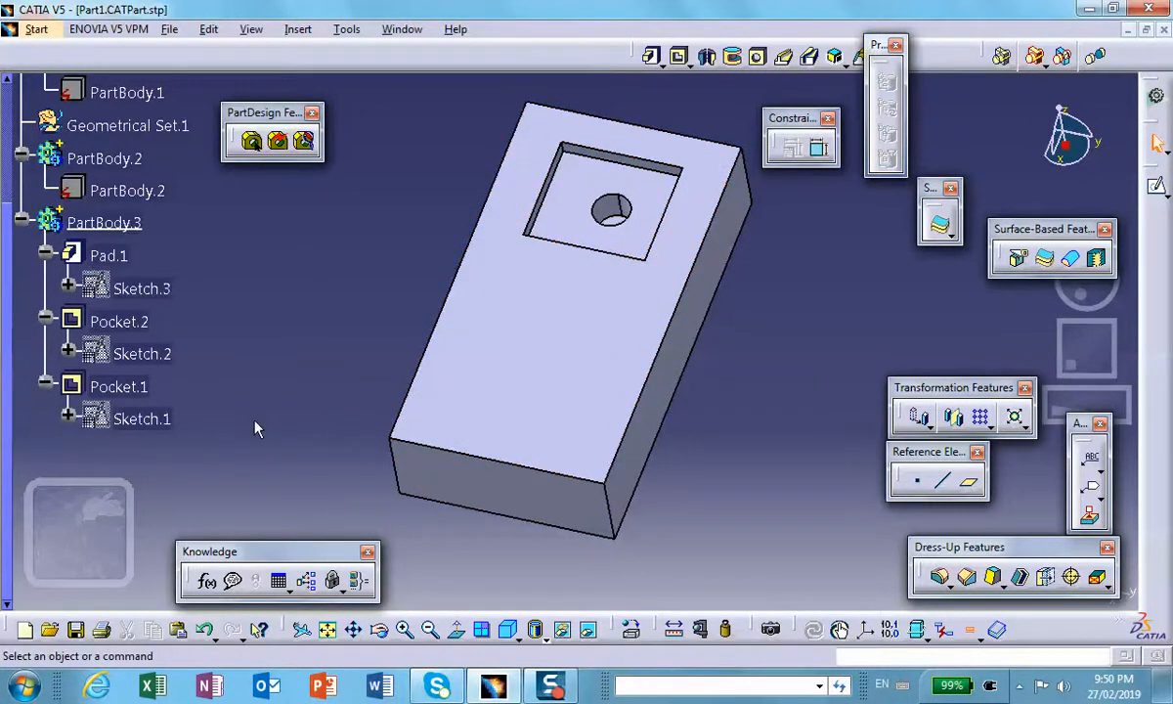
# Undo the in-work object changes and the feature recognition to restore the imported PartBody.3 solid.
pyautogui.click(205, 631)
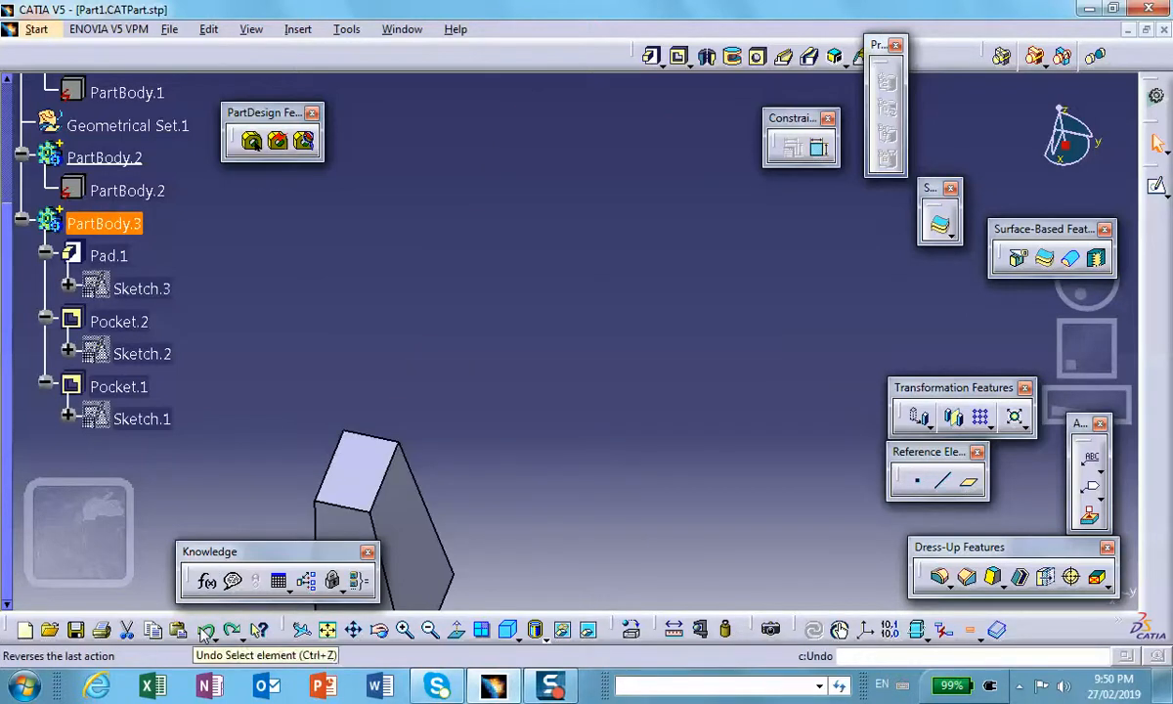
pyautogui.click(206, 630)
pyautogui.click(205, 631)
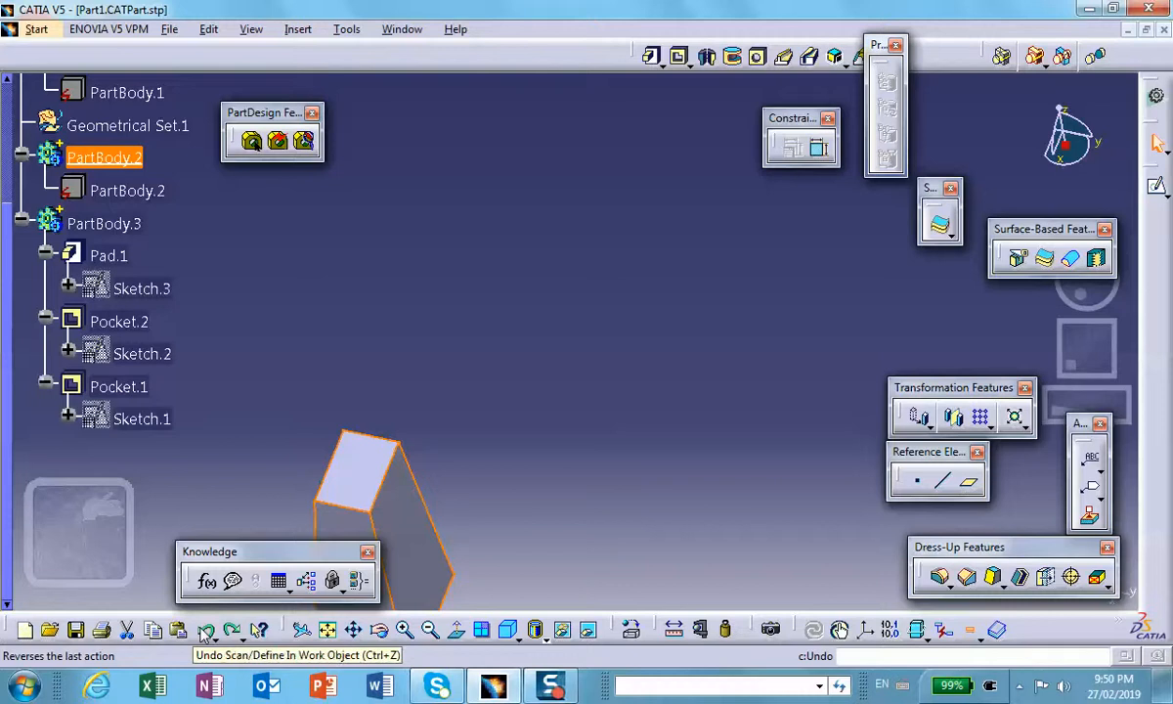
pyautogui.click(205, 630)
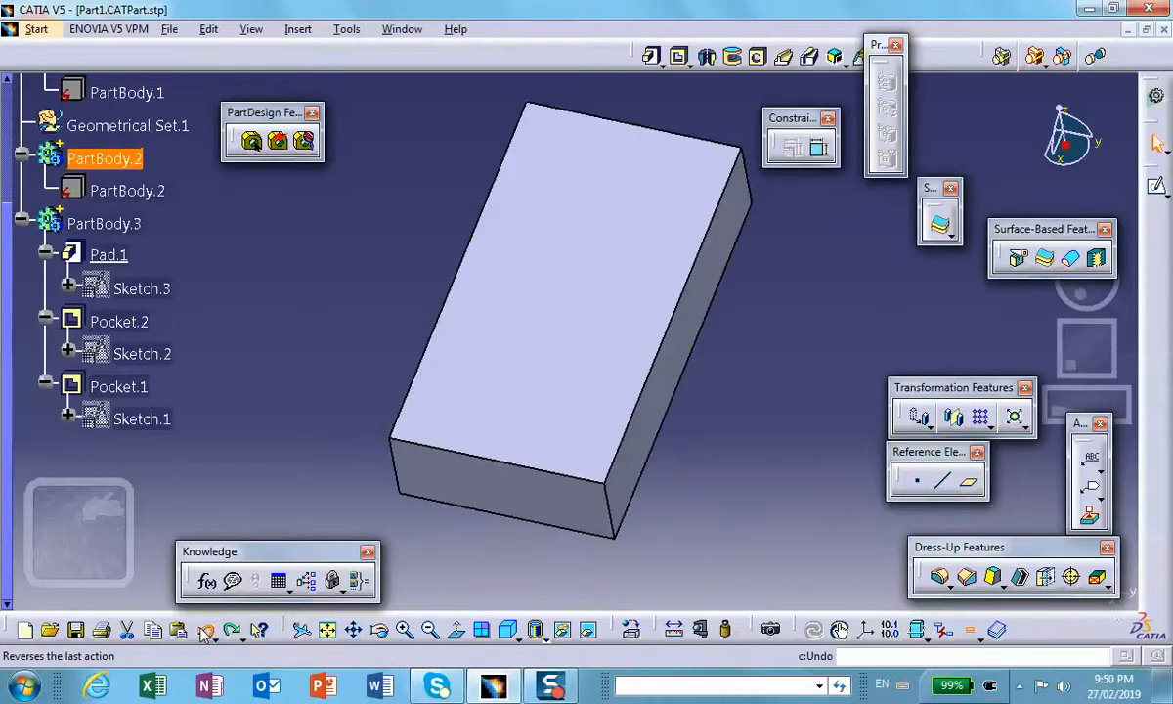
pyautogui.click(206, 630)
pyautogui.click(206, 631)
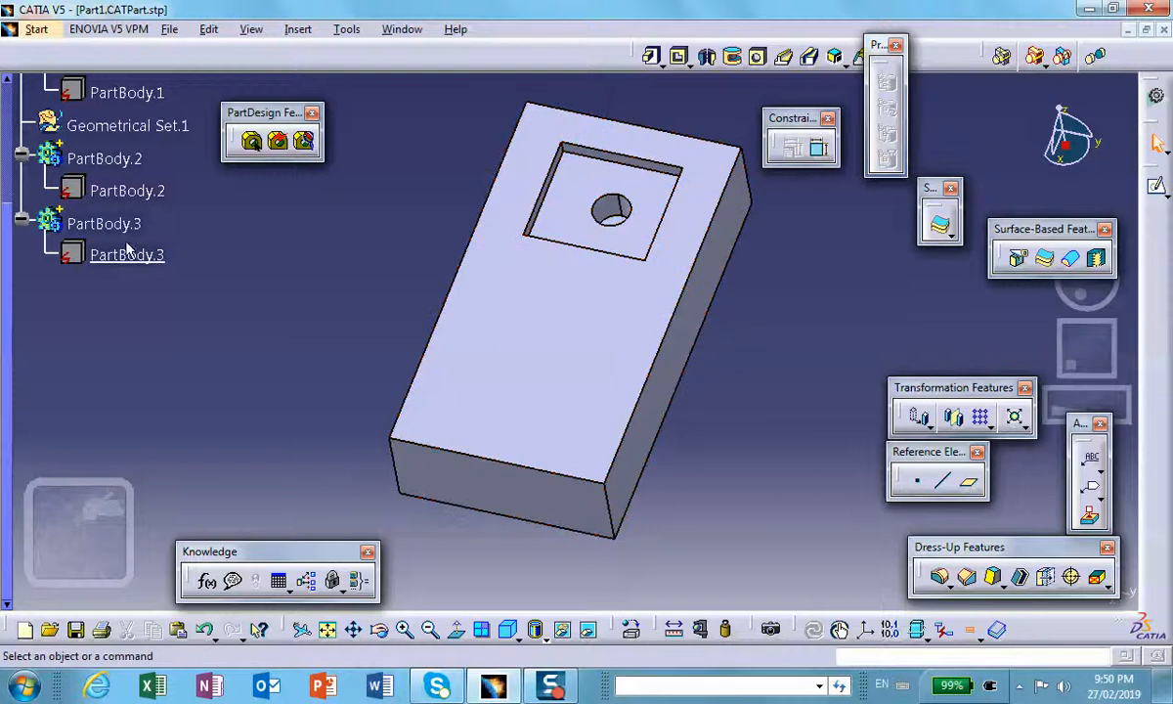
# Try to recognize the round hole's bottom face as a parametric Boolean feature with manual Feature Recognition.
pyautogui.click(252, 144)
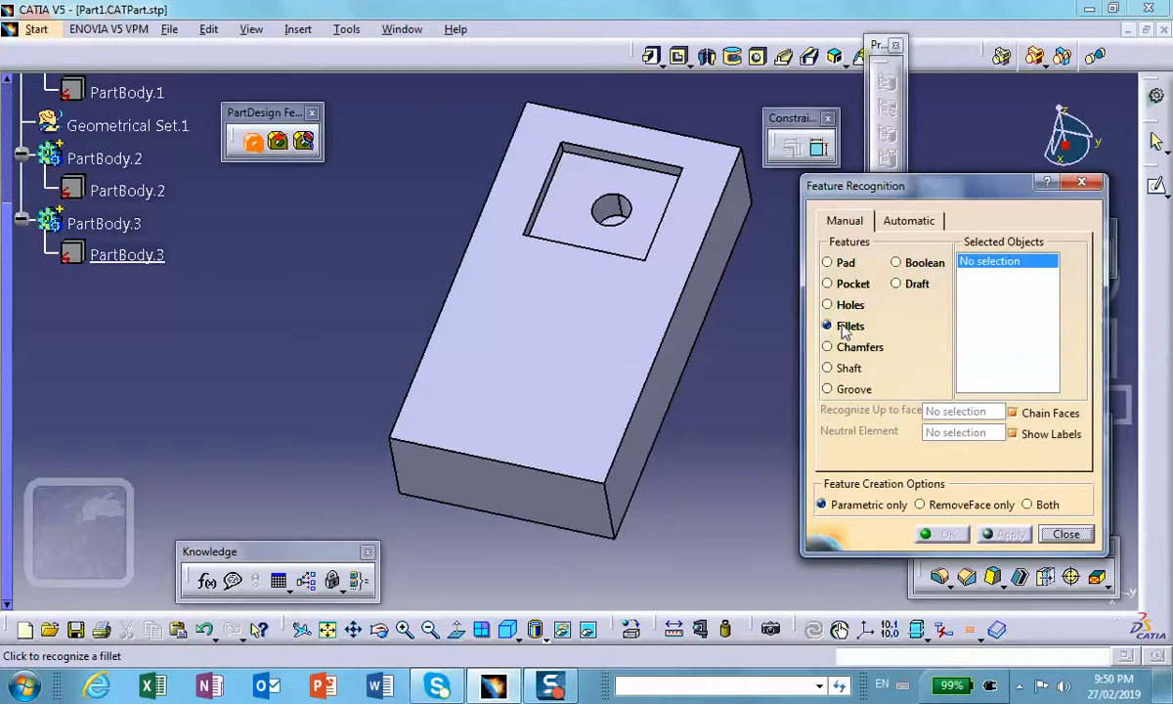
pyautogui.click(828, 284)
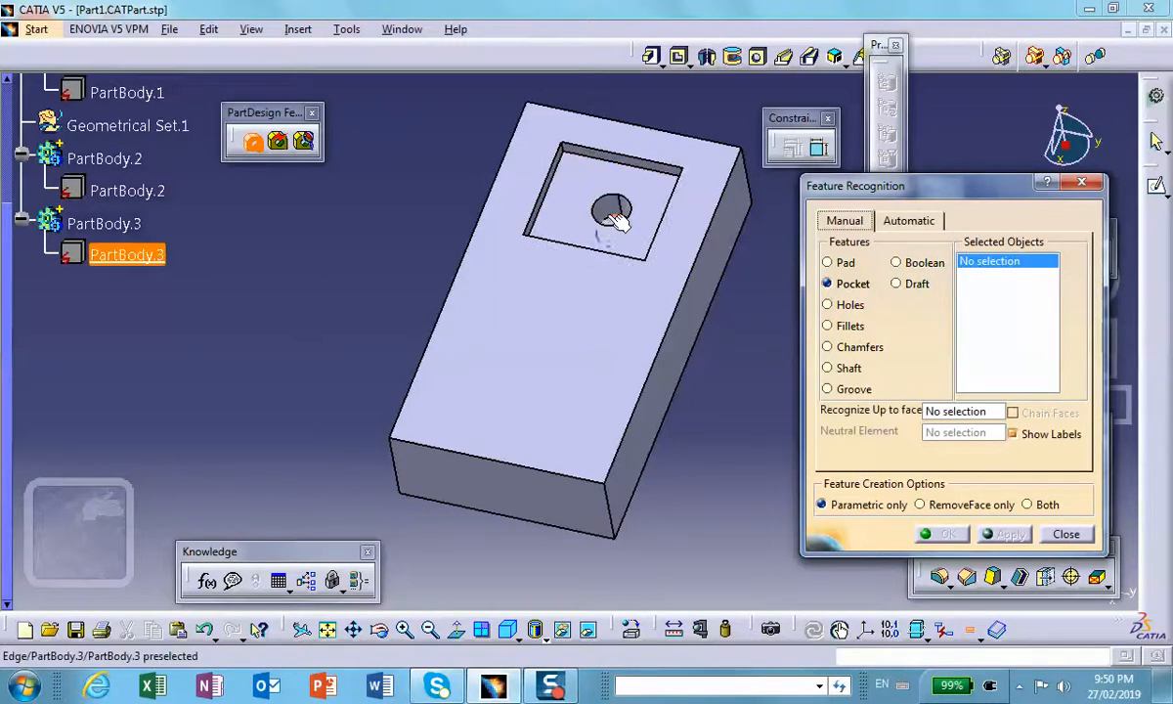
pyautogui.click(897, 263)
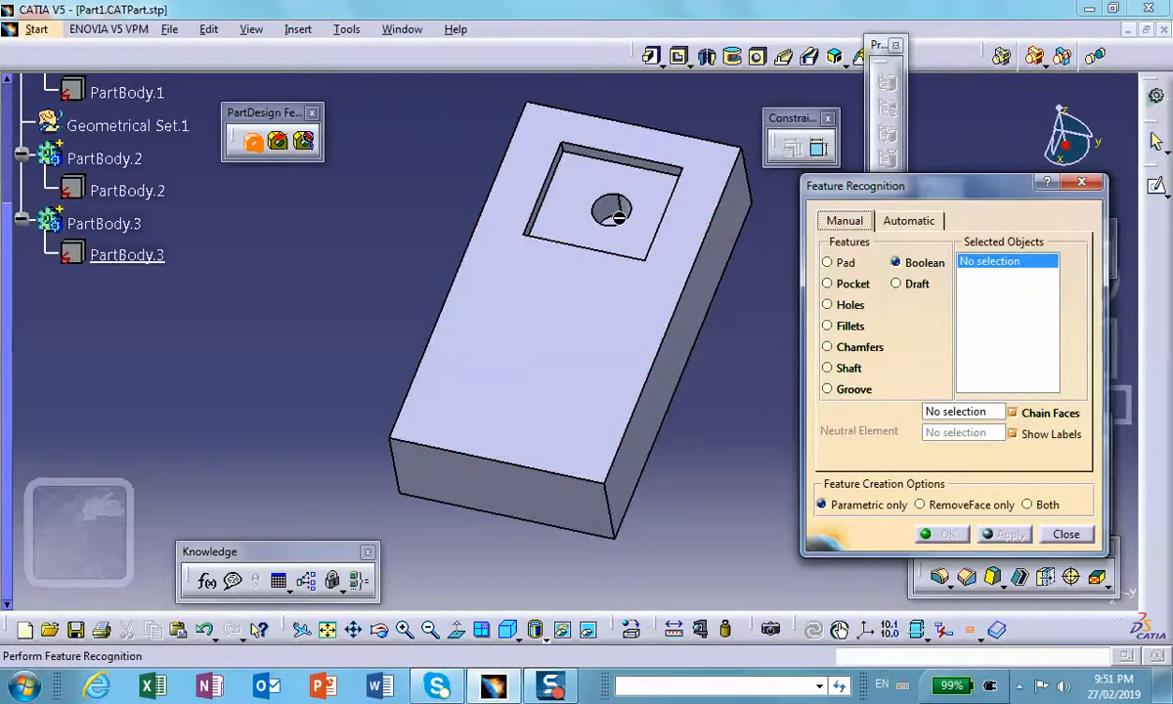
pyautogui.moveTo(630, 240); pyautogui.dragTo(629, 290, button='middle')
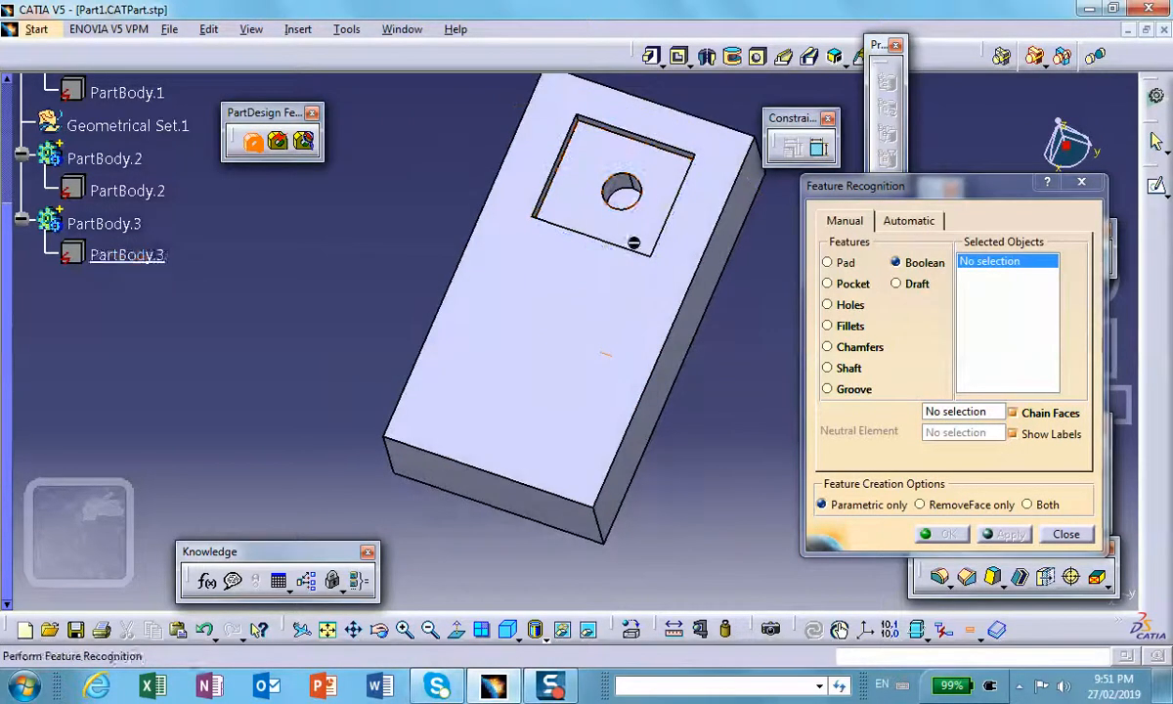
pyautogui.click(626, 198)
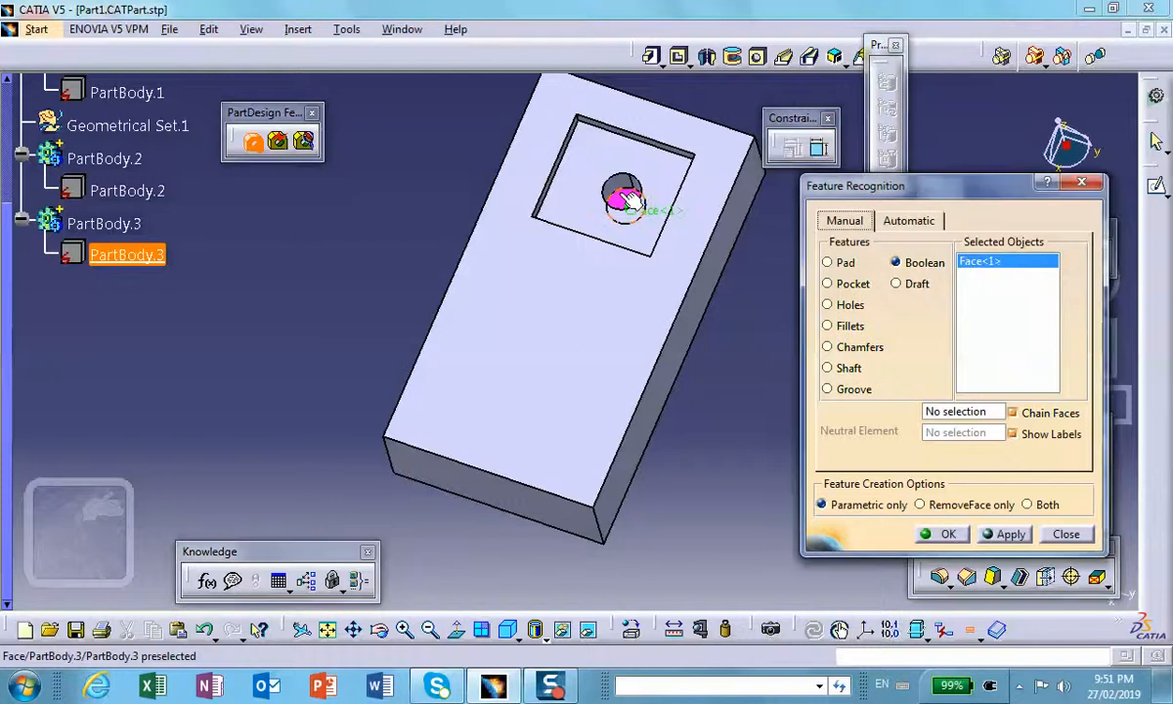
pyautogui.click(997, 533)
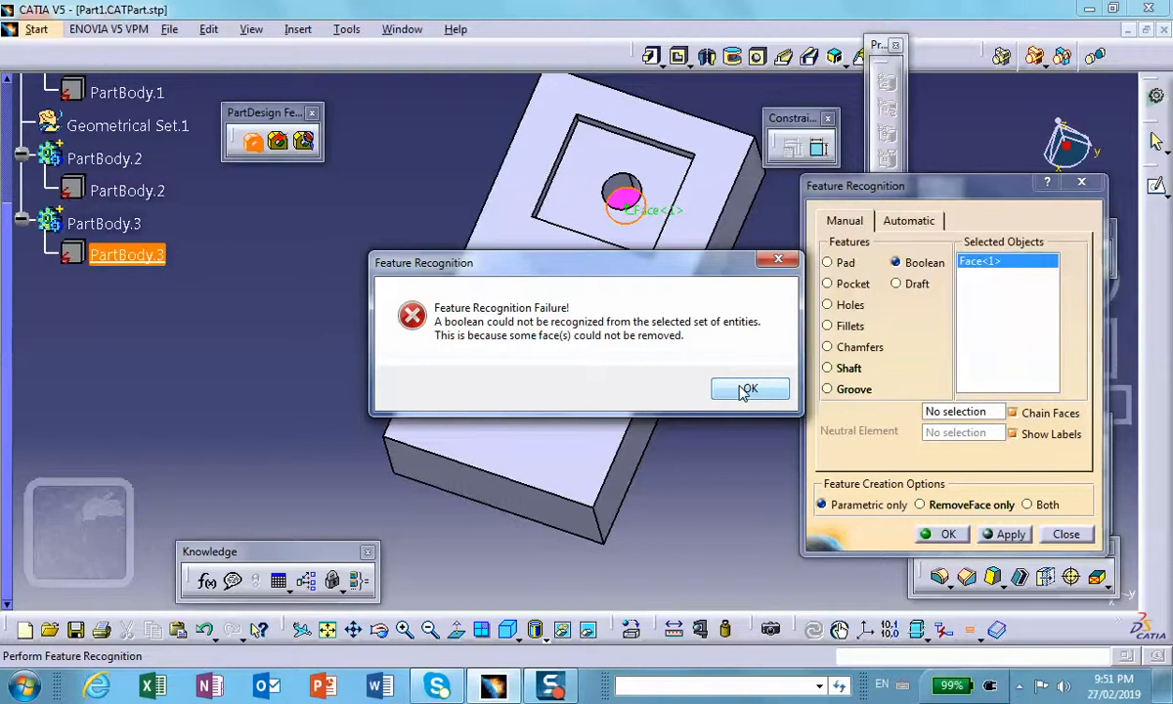
pyautogui.click(747, 389)
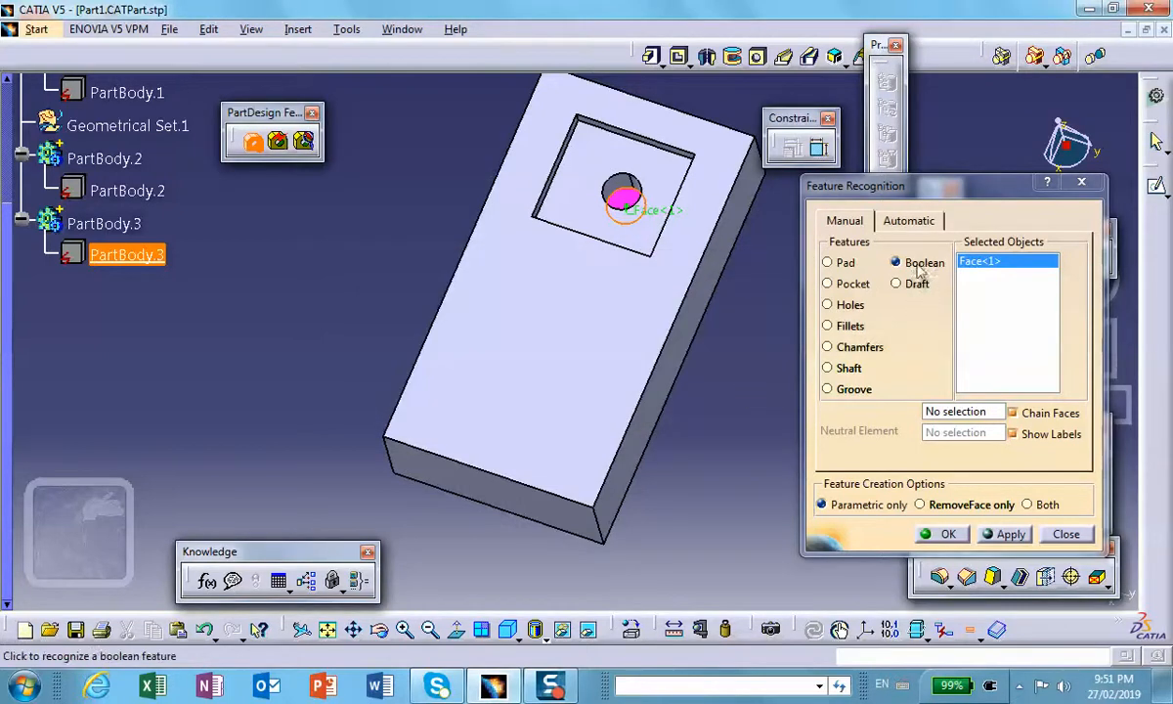
# Try to recognize the square pocket's floor together with the hole's bottom face as a parametric Boolean, with and without Chain Faces.
pyautogui.click(661, 172)
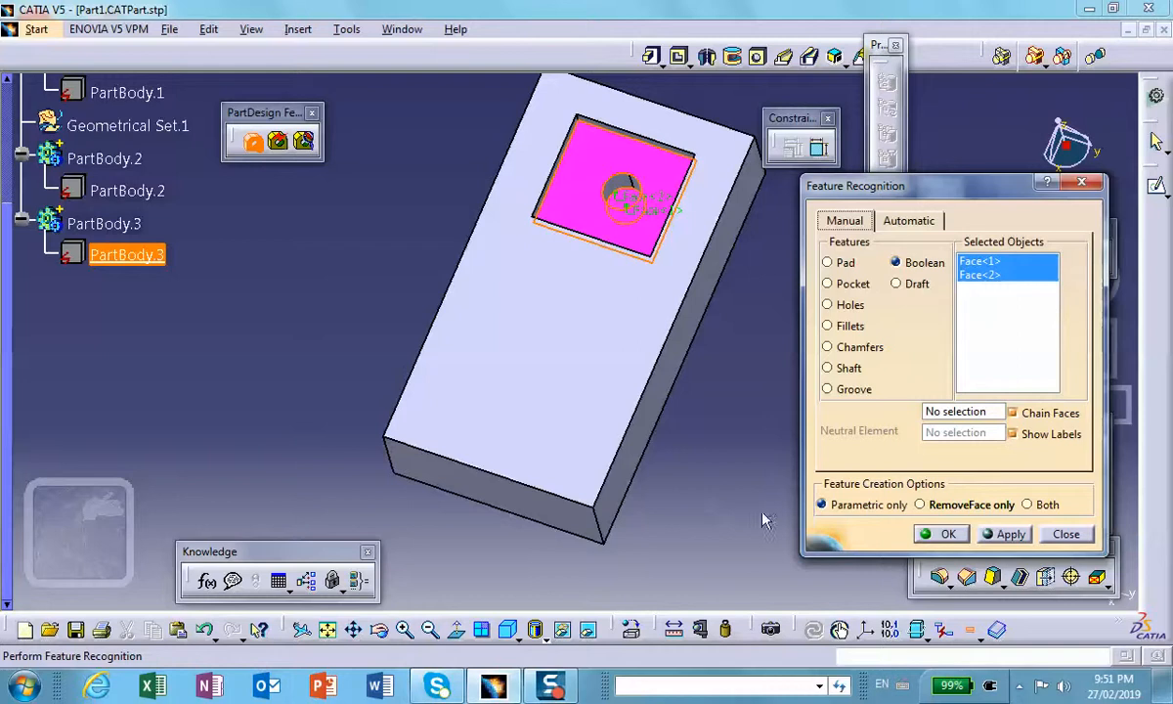
pyautogui.click(1010, 535)
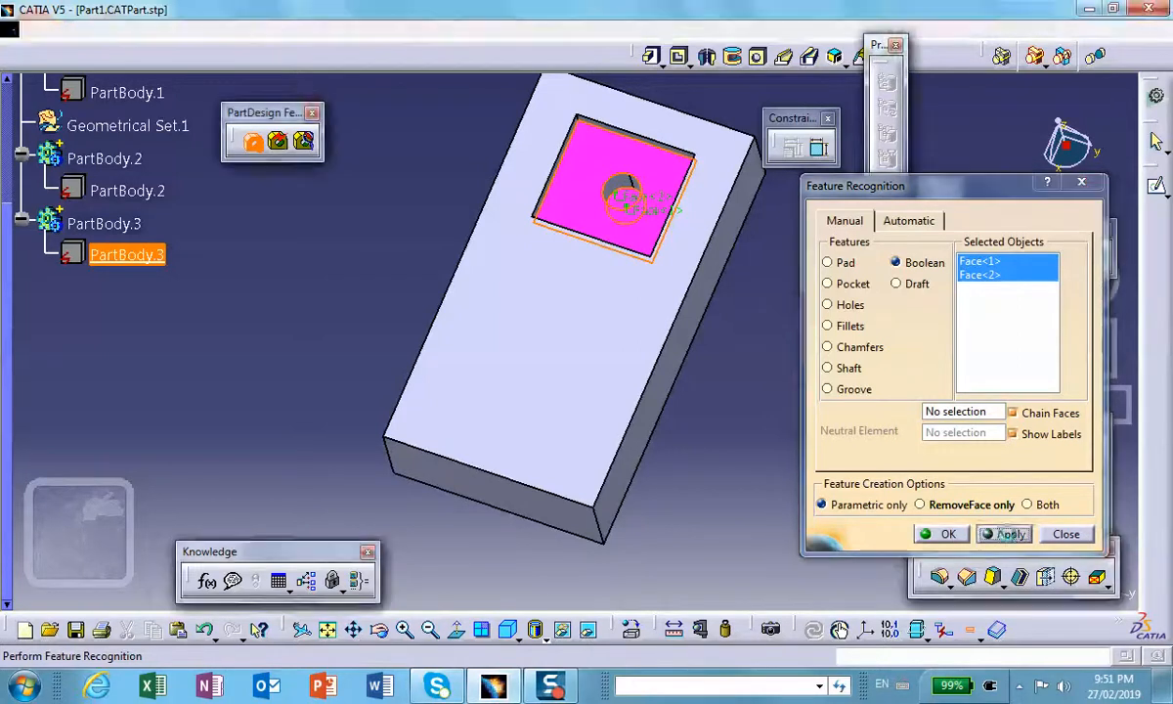
pyautogui.click(751, 389)
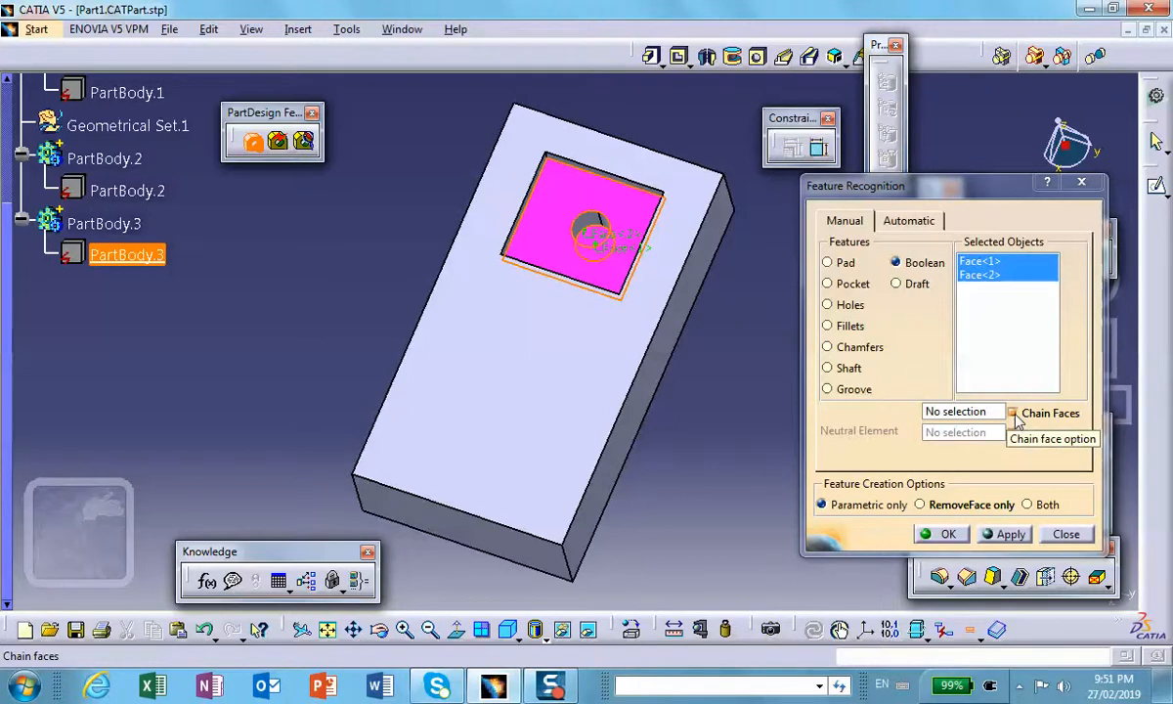
pyautogui.click(1006, 533)
pyautogui.click(747, 388)
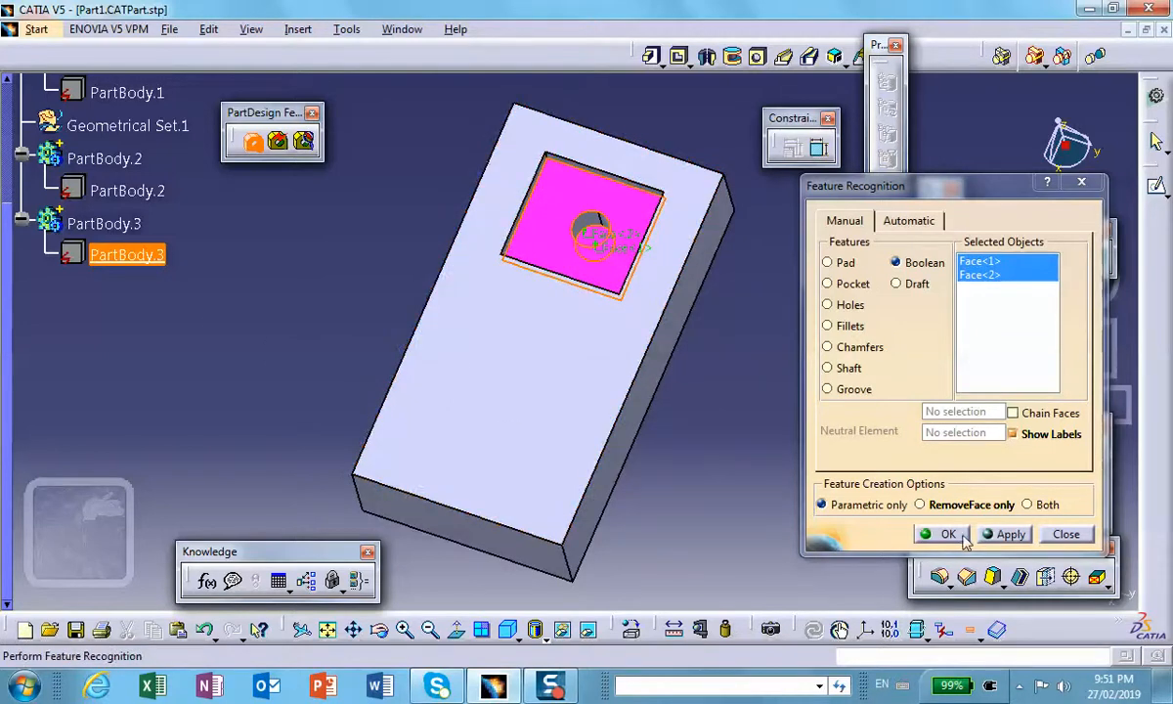
pyautogui.click(1066, 533)
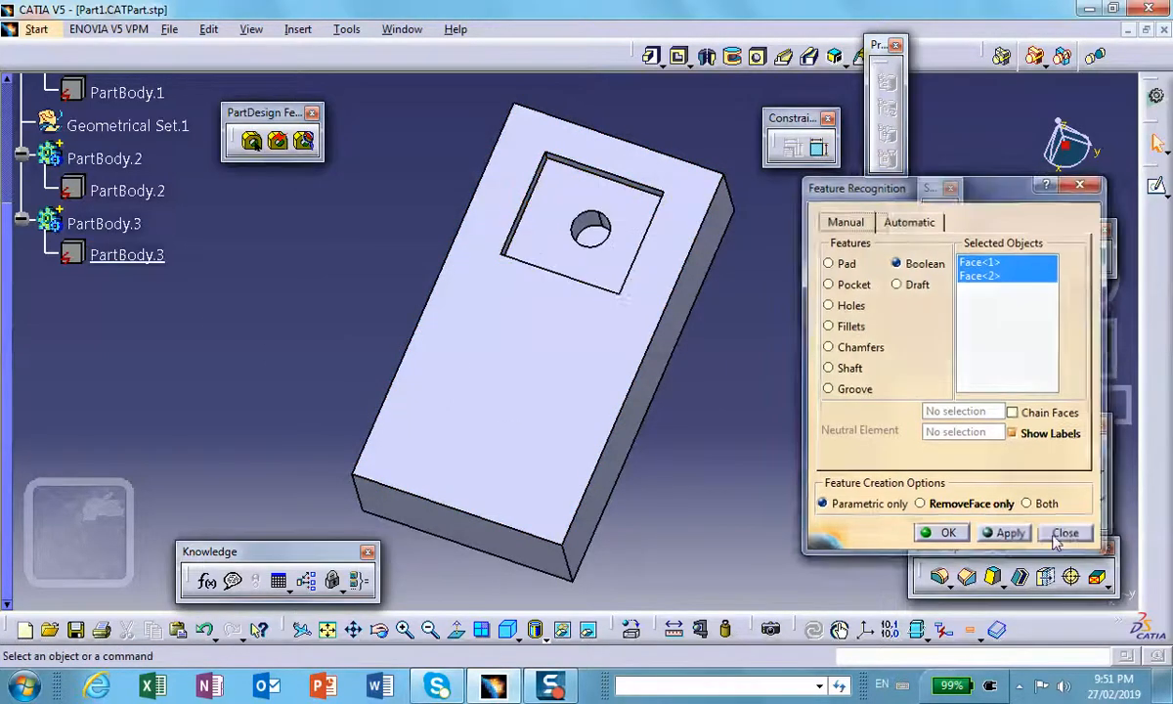
# Try to recognize the hole bottom, pocket floor and block's top face as a parametric Boolean, and remove those faces from the selection.
pyautogui.moveTo(586, 432); pyautogui.dragTo(504, 349, button='middle')
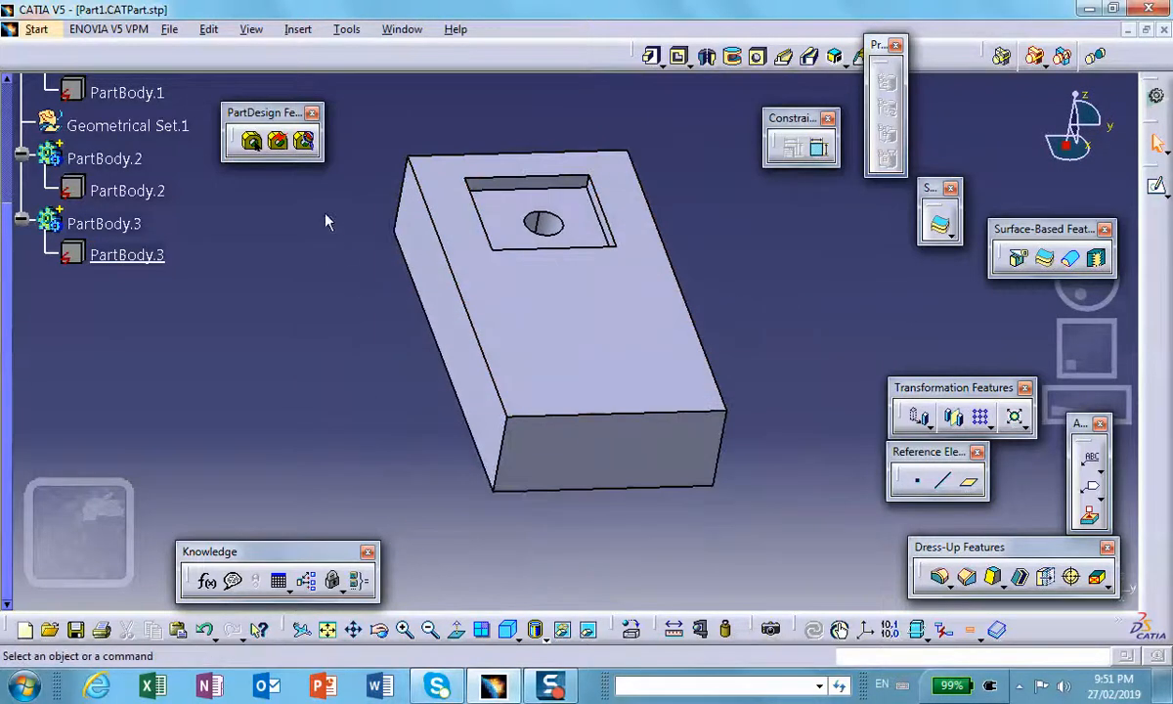
pyautogui.click(250, 144)
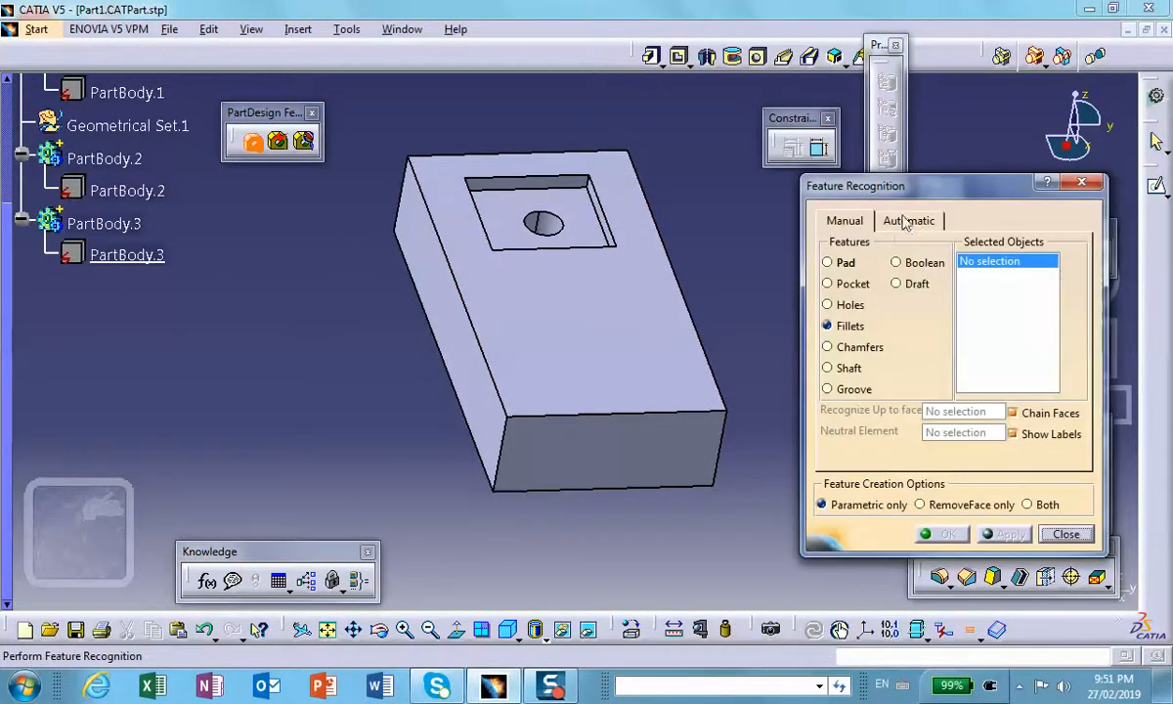
pyautogui.moveTo(685, 323); pyautogui.dragTo(655, 252, button='middle')
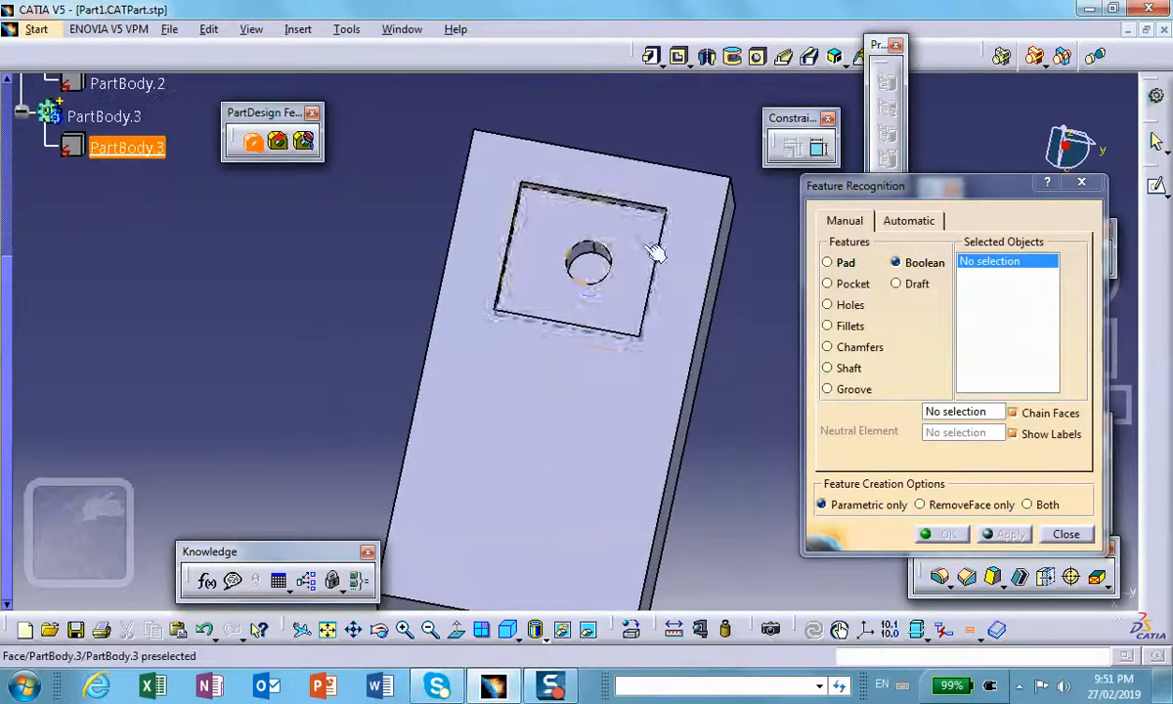
pyautogui.click(596, 272)
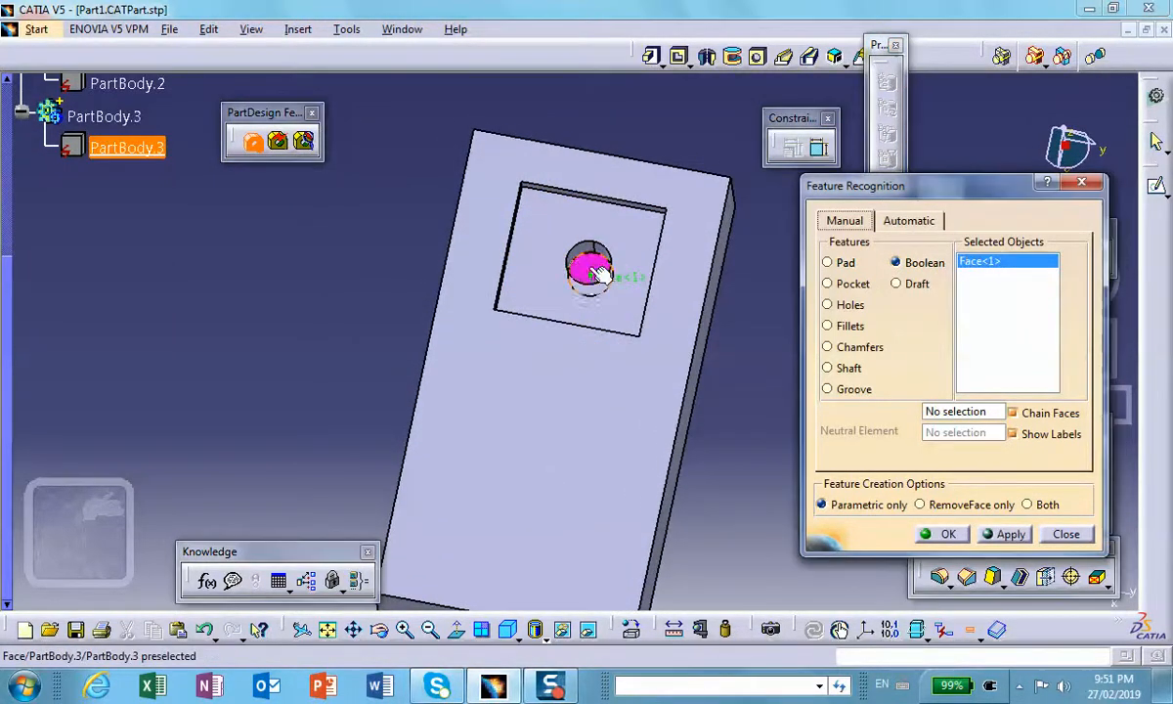
pyautogui.click(561, 231)
pyautogui.click(478, 411)
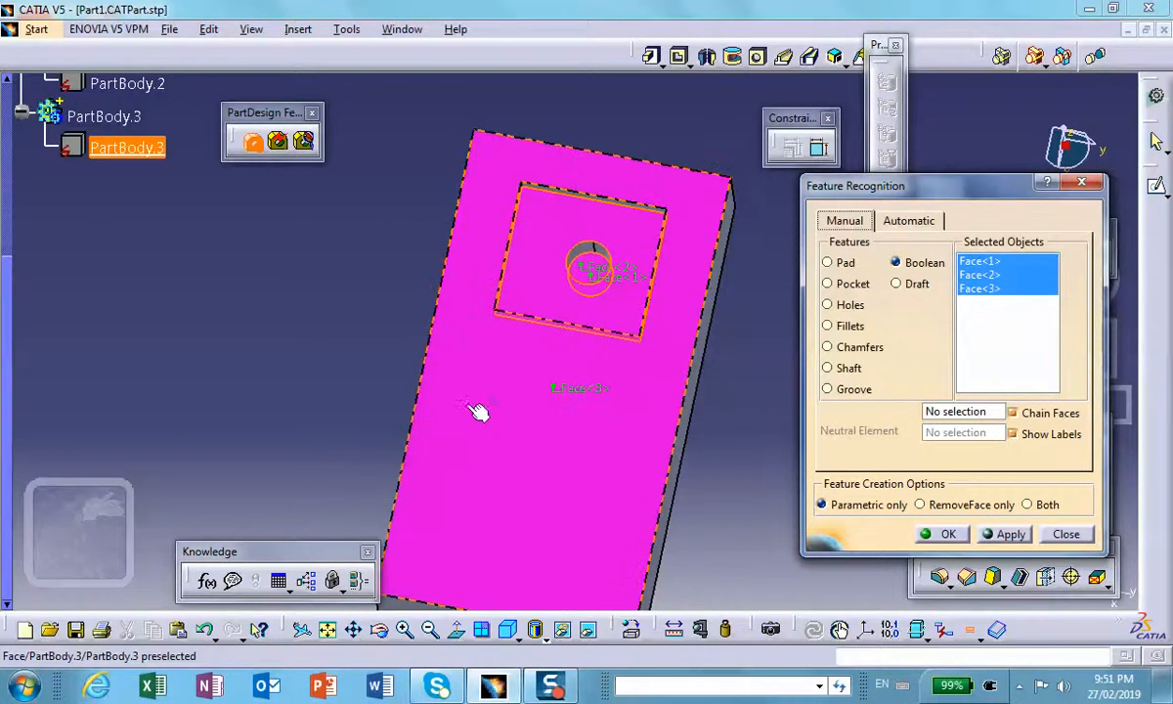
pyautogui.moveTo(568, 476); pyautogui.dragTo(577, 342, button='middle')
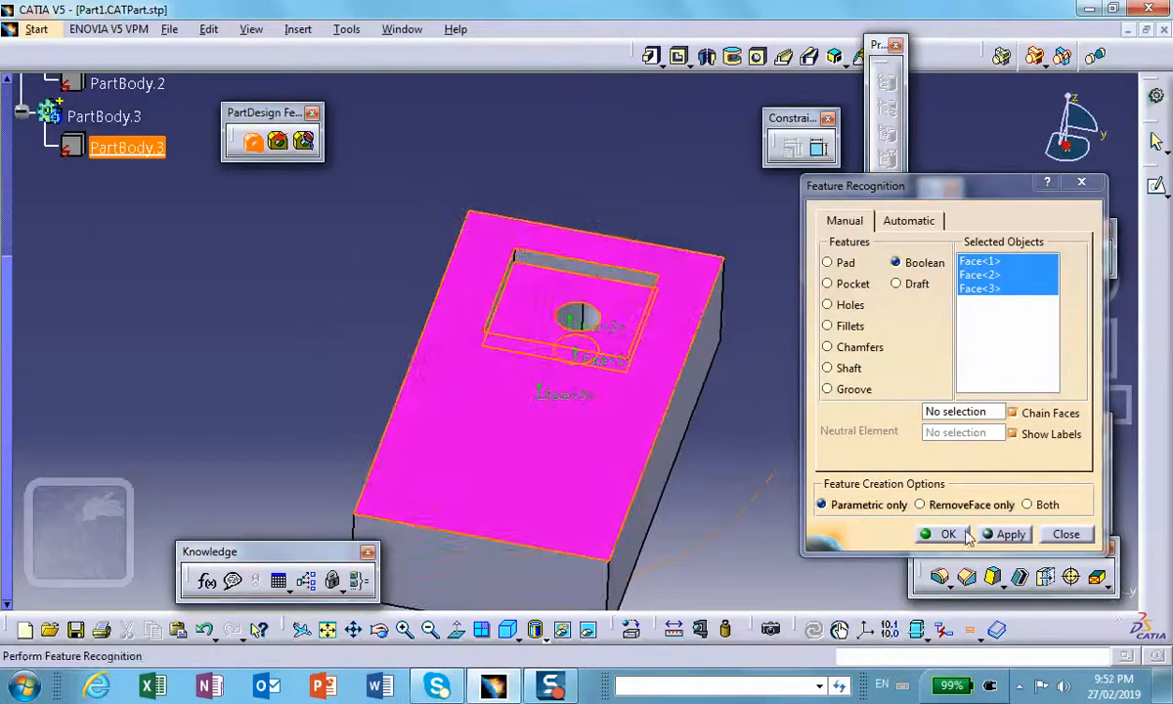
pyautogui.click(1002, 533)
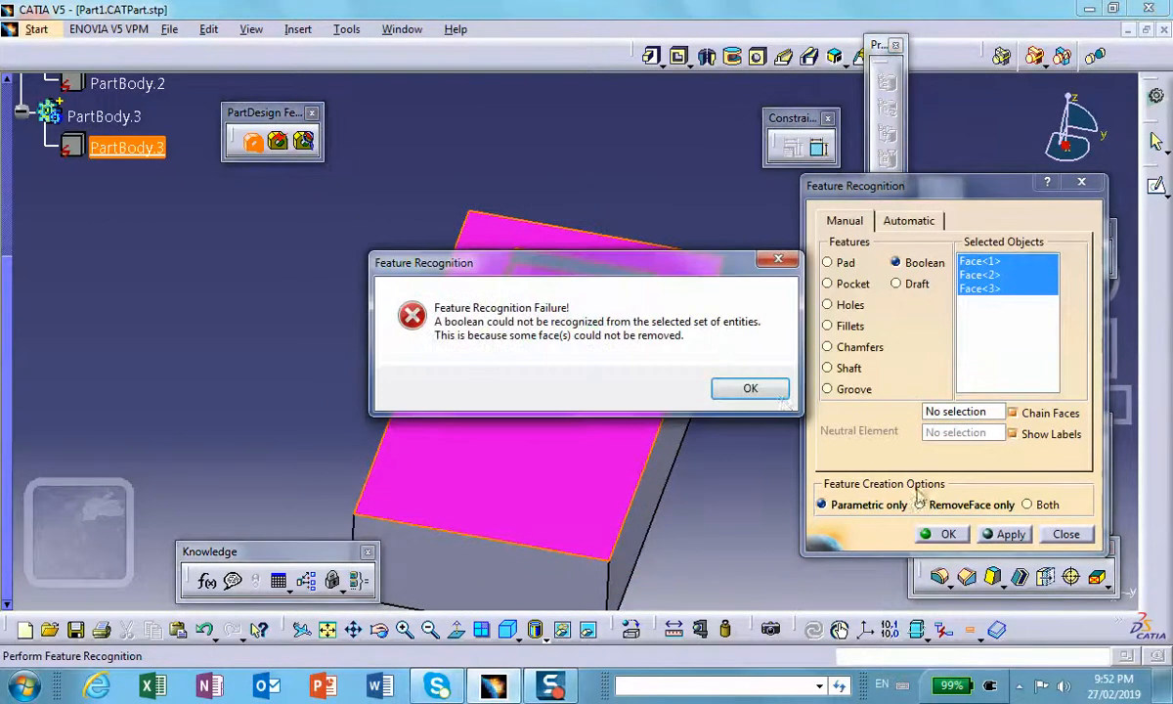
pyautogui.click(750, 390)
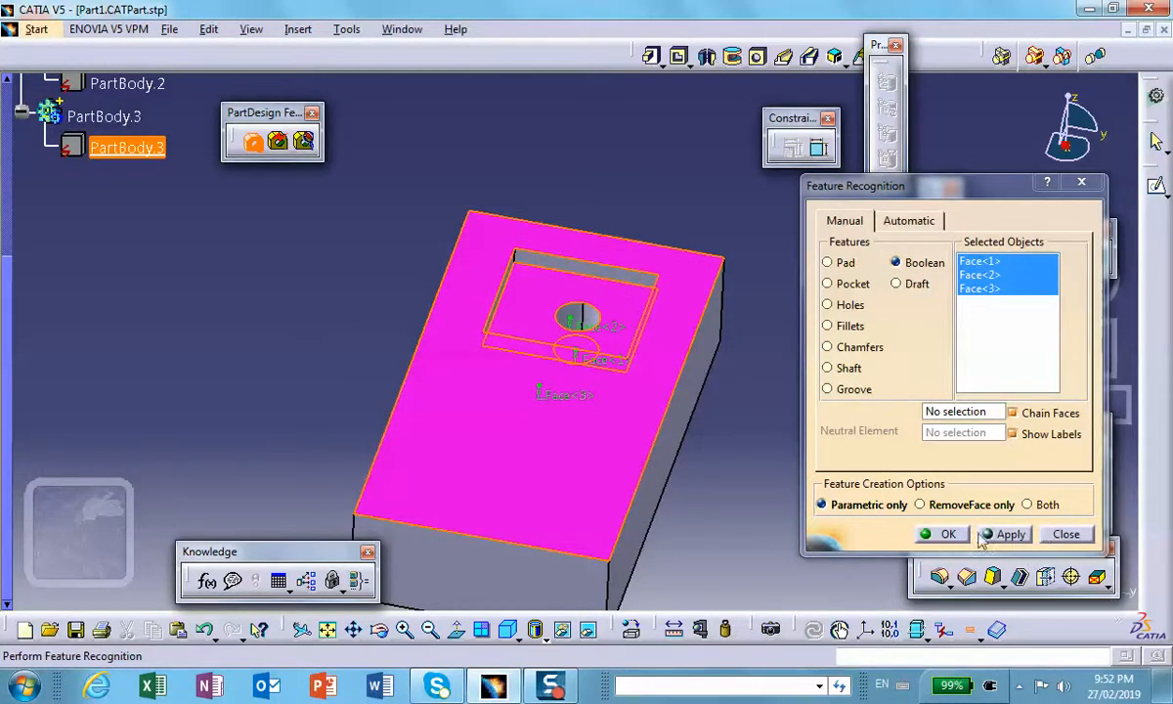
pyautogui.rightClick(992, 263)
pyautogui.click(1038, 299)
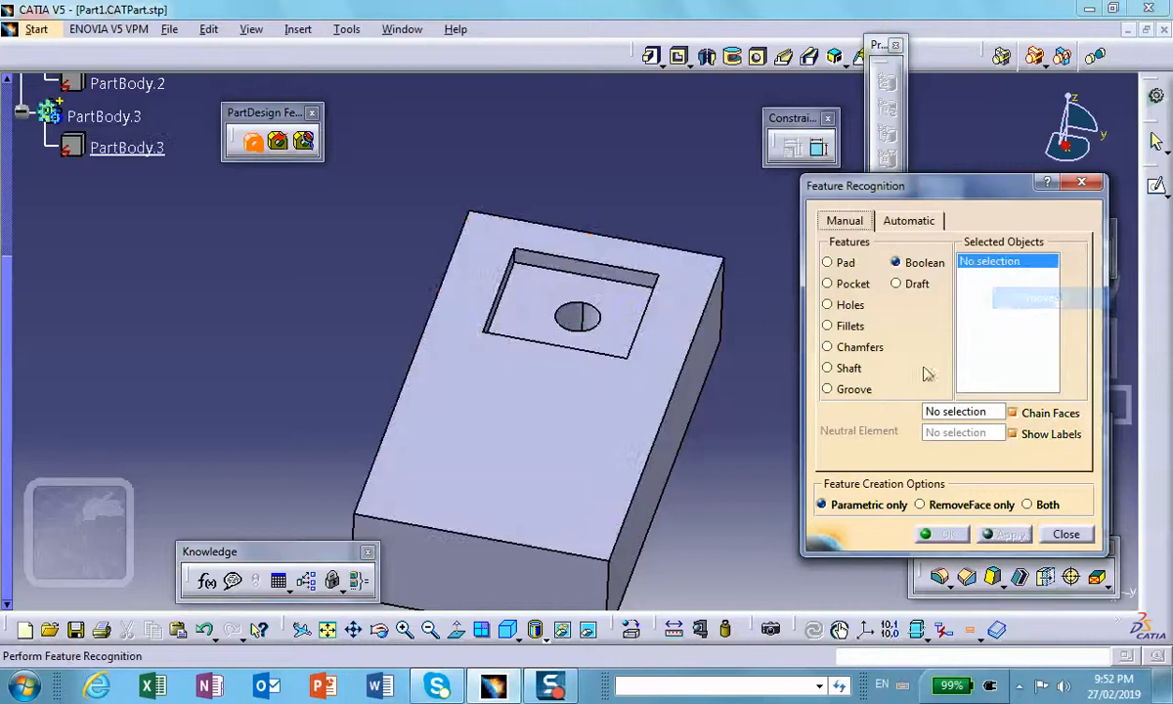
# Select the round hole's bottom, its cylindrical wall faces and the square pocket's floor for parametric Boolean recognition.
pyautogui.moveTo(675, 450); pyautogui.dragTo(685, 394, button='middle')
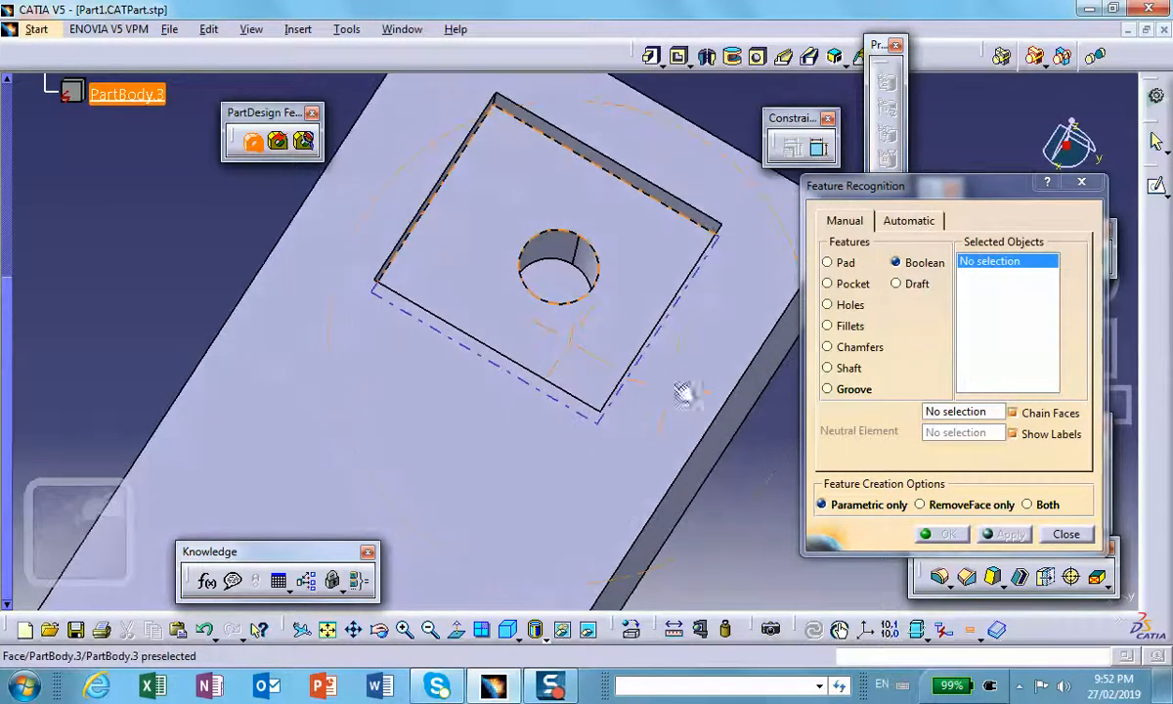
pyautogui.click(576, 286)
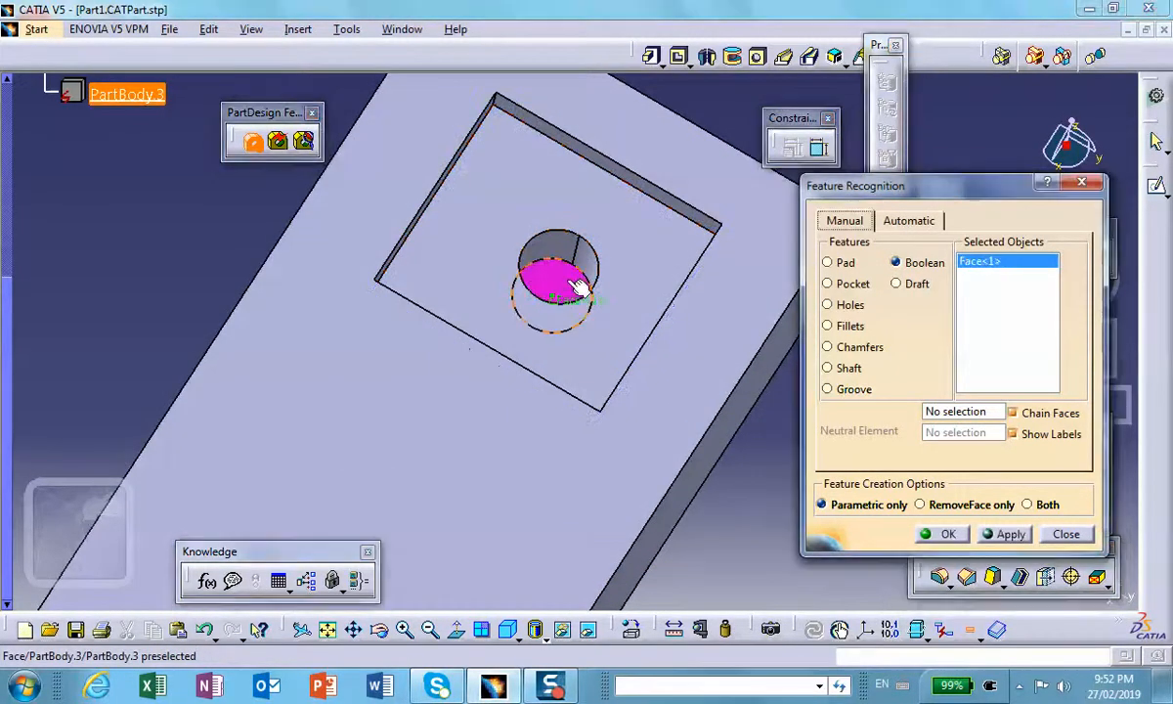
pyautogui.click(641, 259)
pyautogui.click(577, 252)
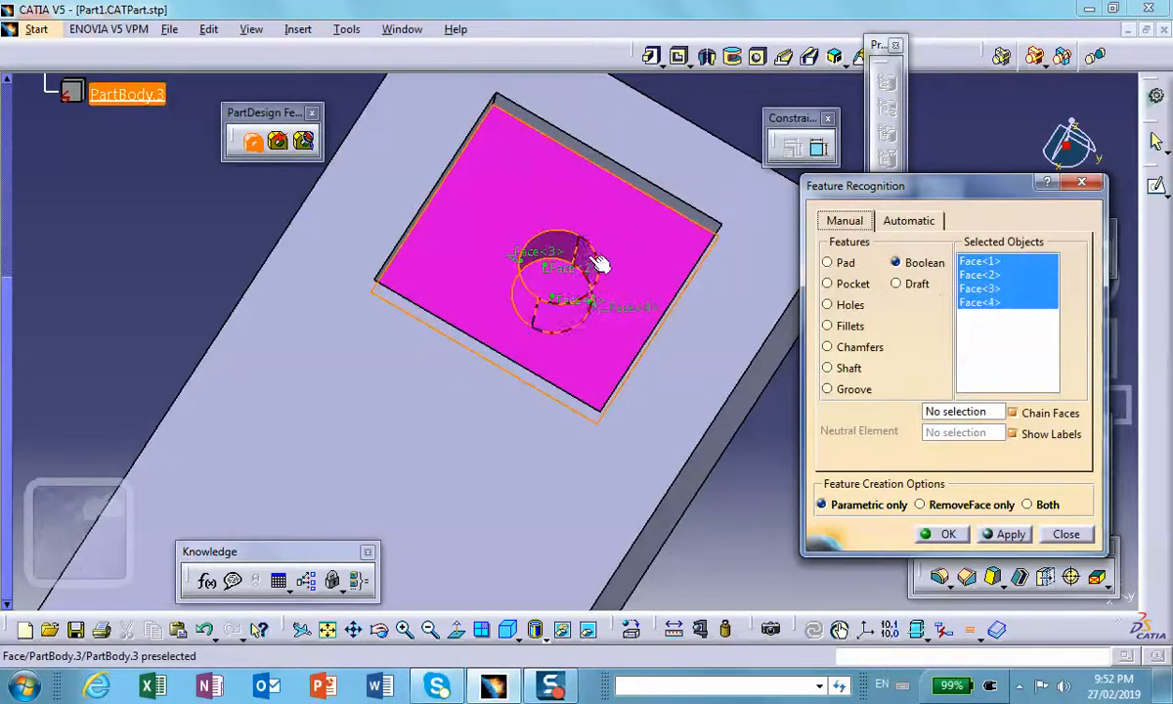
# Add the square pocket's four side walls to the selection and recognize all the faces as a parametric Boolean feature.
pyautogui.moveTo(602, 270); pyautogui.dragTo(624, 229, button='middle')
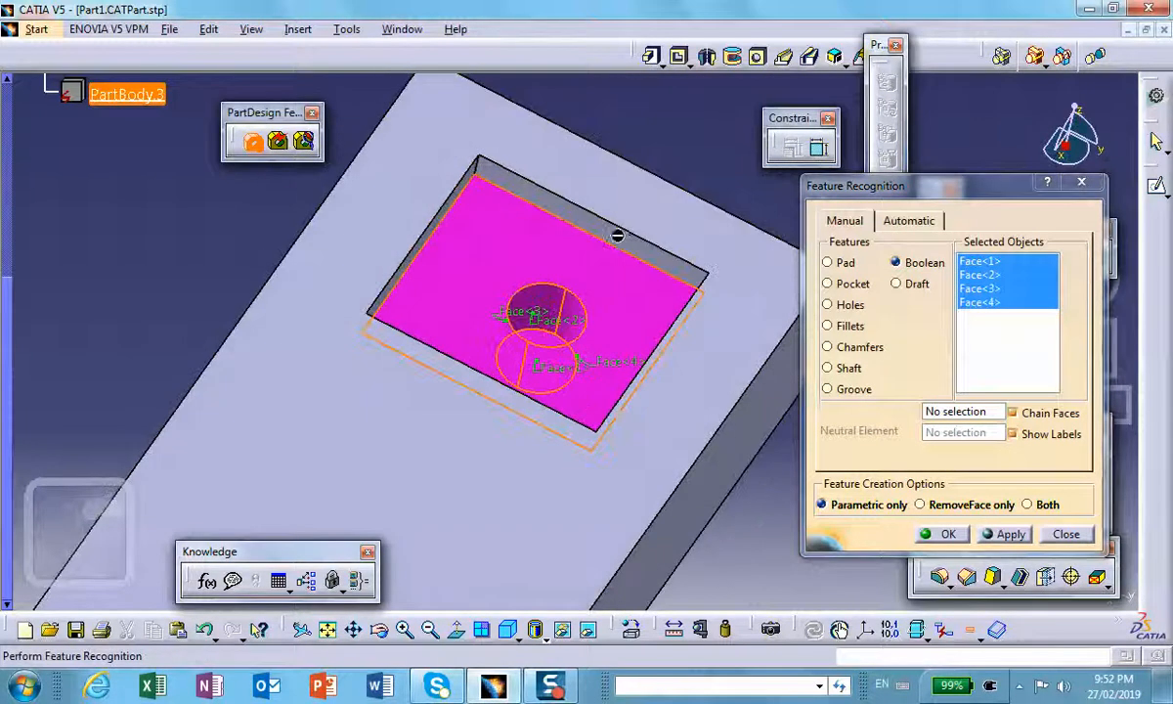
pyautogui.click(618, 237)
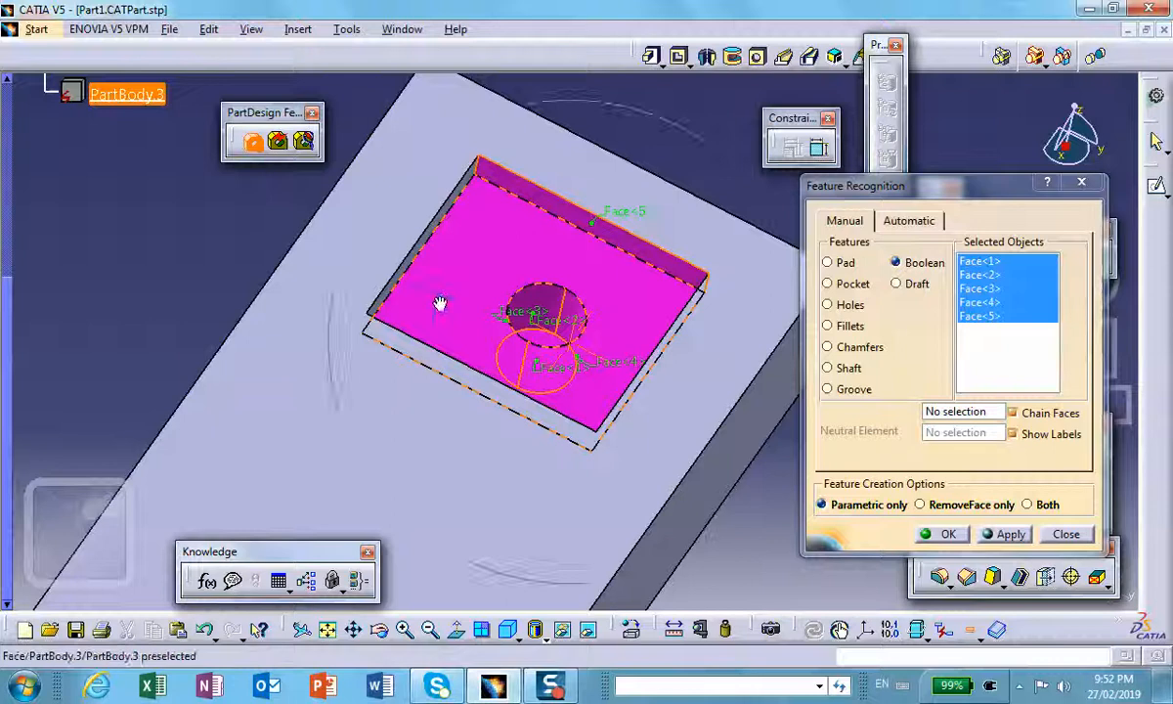
pyautogui.moveTo(440, 304); pyautogui.dragTo(399, 259, button='middle')
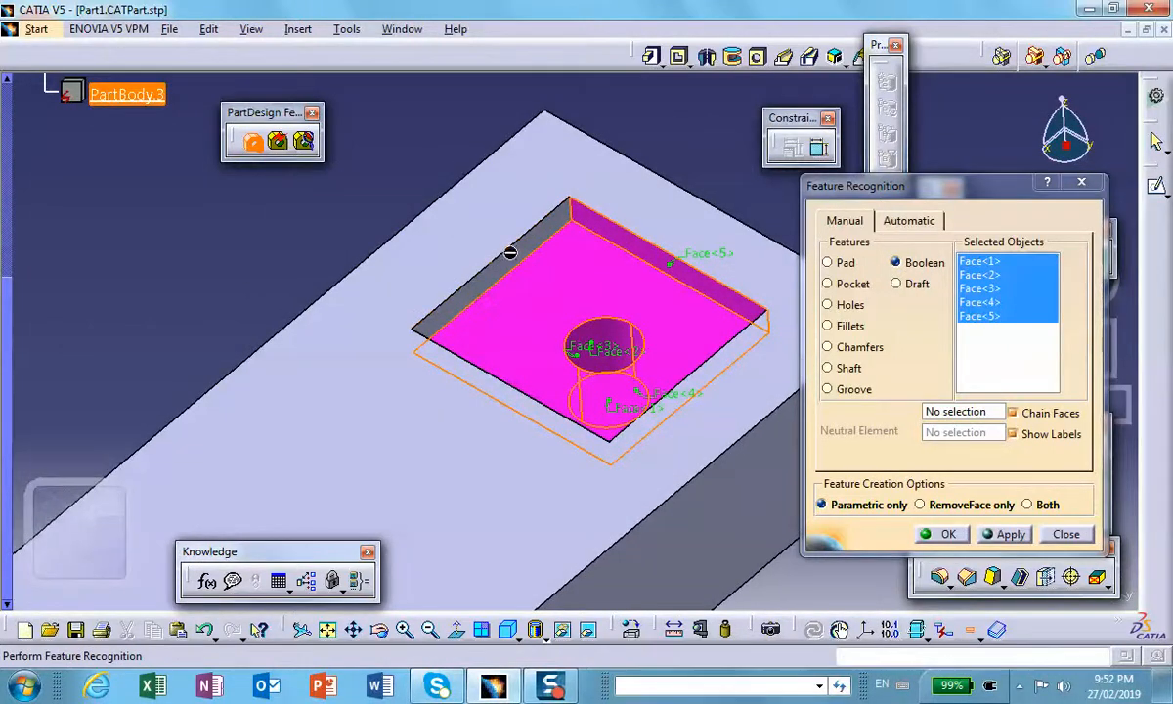
pyautogui.click(523, 258)
pyautogui.moveTo(608, 350); pyautogui.dragTo(420, 380, button='middle')
pyautogui.click(657, 347)
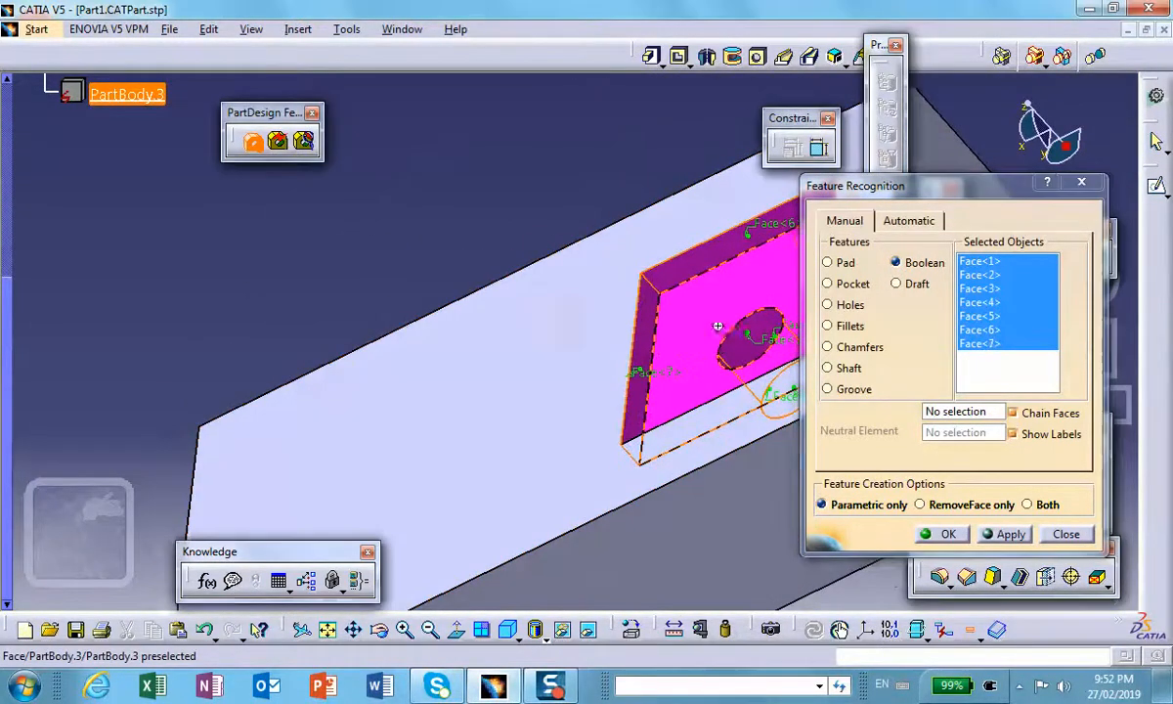
pyautogui.moveTo(718, 326); pyautogui.dragTo(382, 469, button='middle')
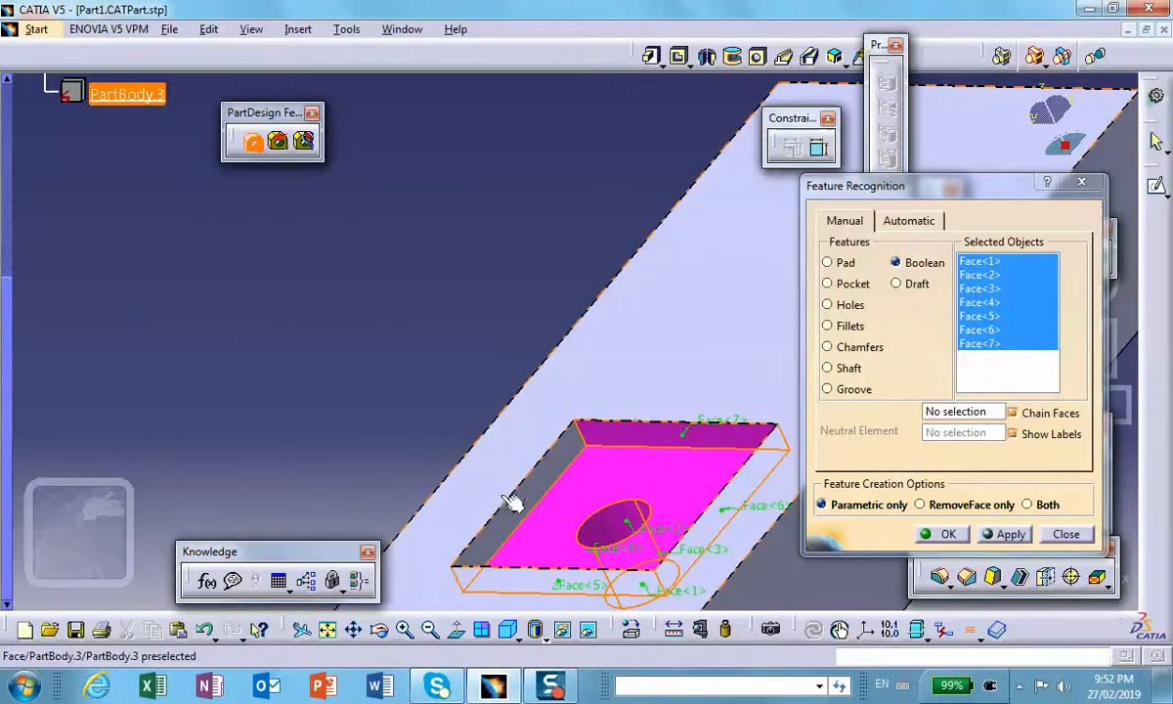
pyautogui.click(537, 497)
pyautogui.moveTo(537, 498); pyautogui.dragTo(788, 492, button='middle')
pyautogui.click(944, 531)
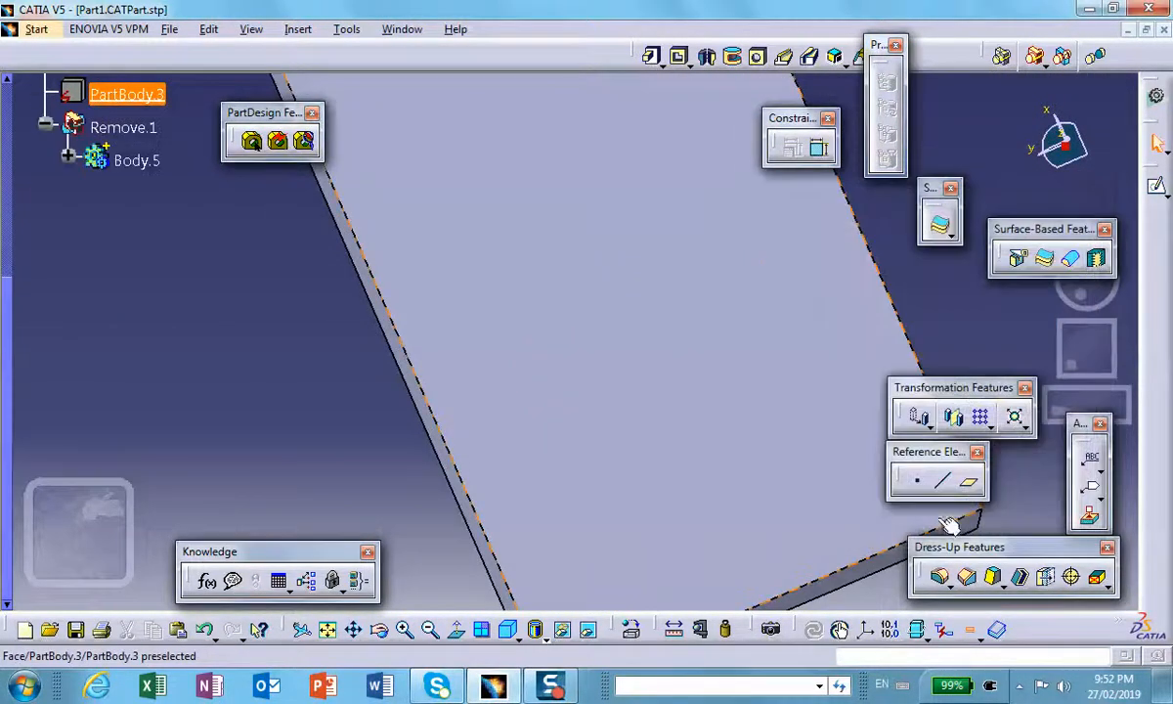
# Expand Body.5 under Remove.1 and define its Solid.2 as the in-work object.
pyautogui.moveTo(687, 472); pyautogui.dragTo(694, 332, button='middle')
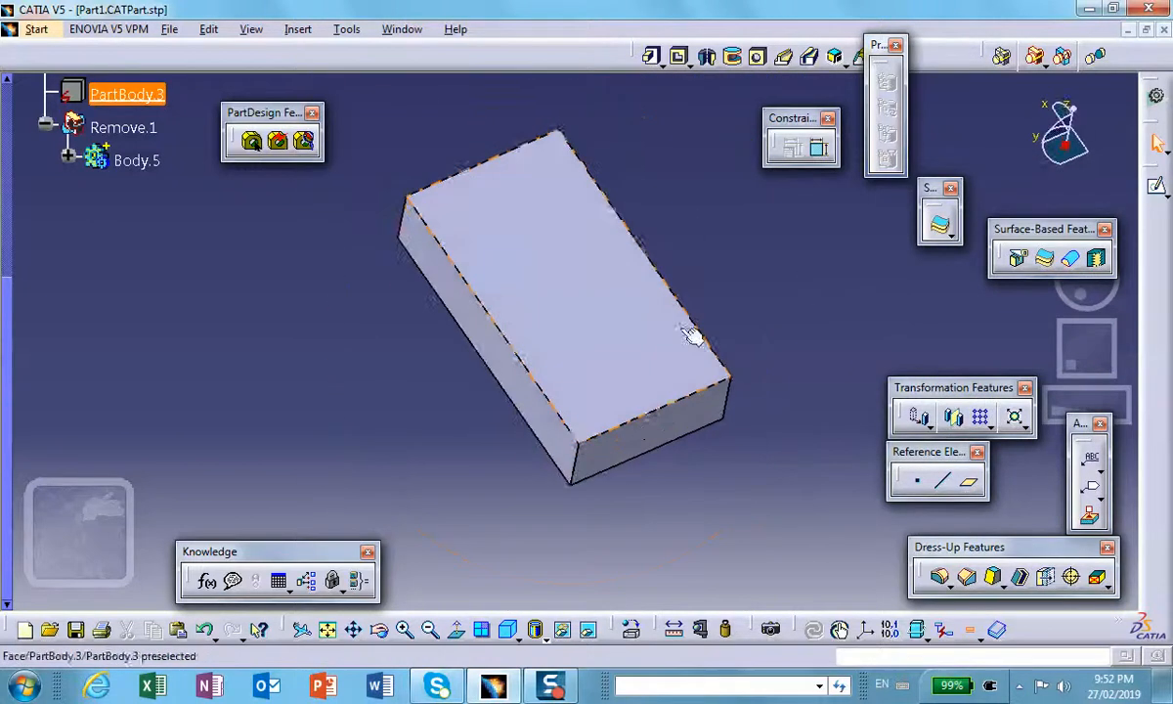
pyautogui.click(69, 158)
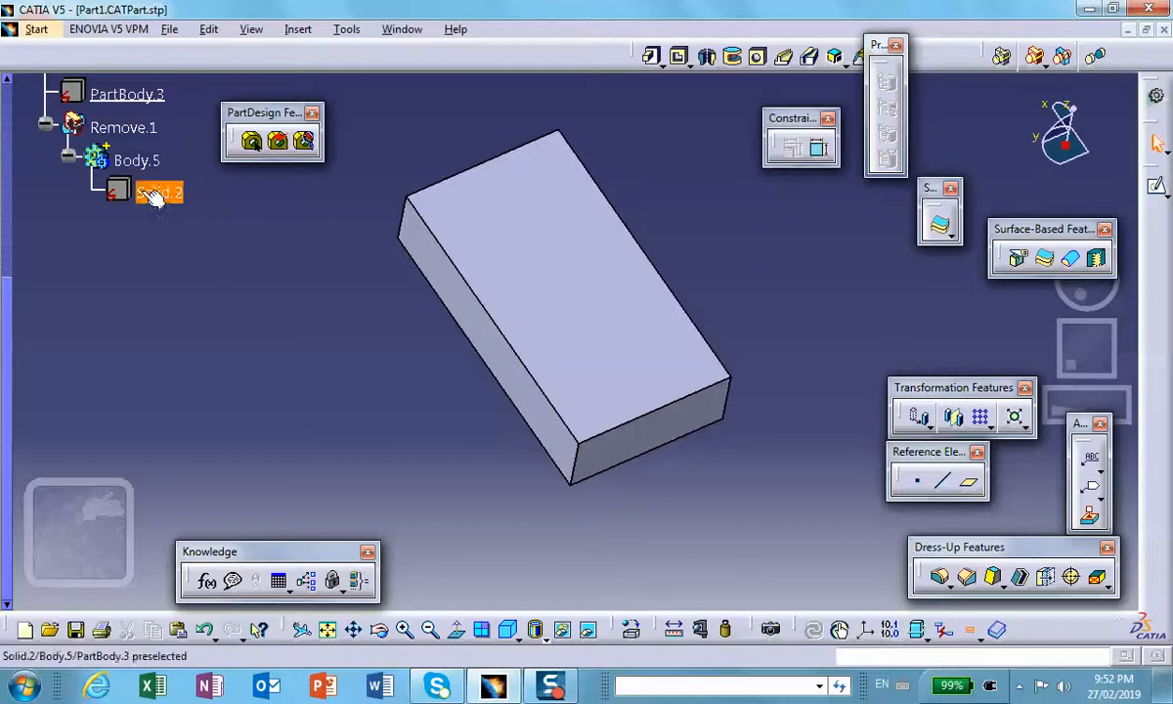
pyautogui.scroll(1, 211, 227)
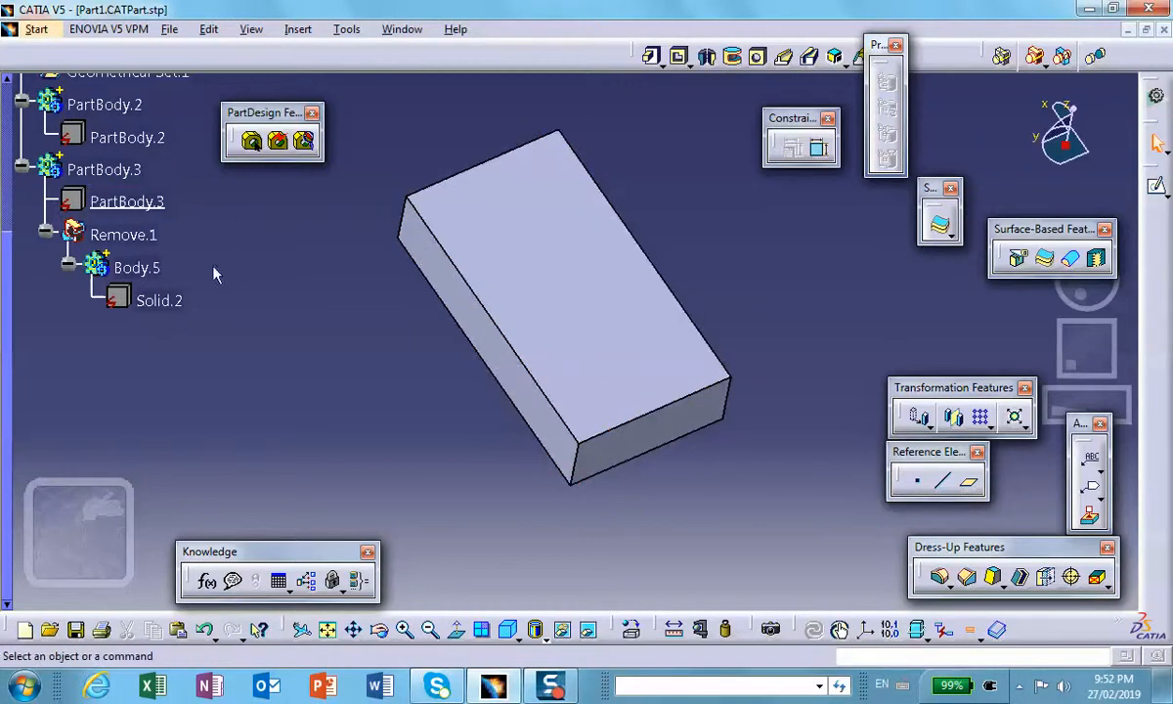
pyautogui.click(146, 298)
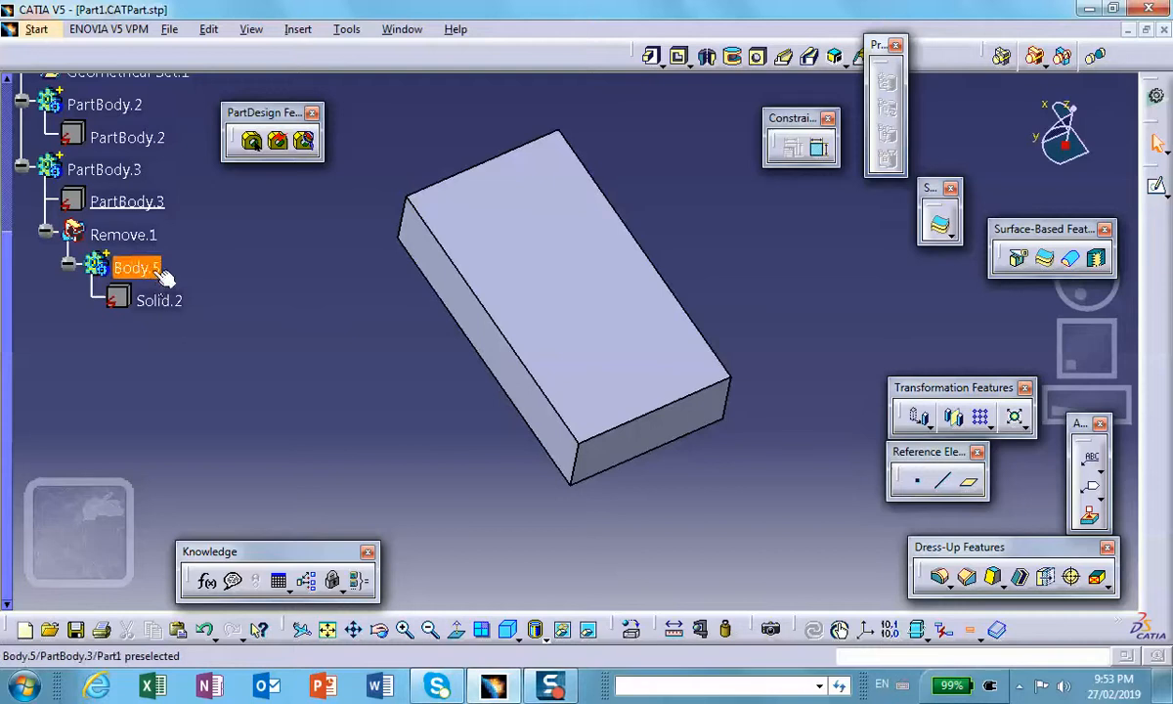
pyautogui.rightClick(162, 292)
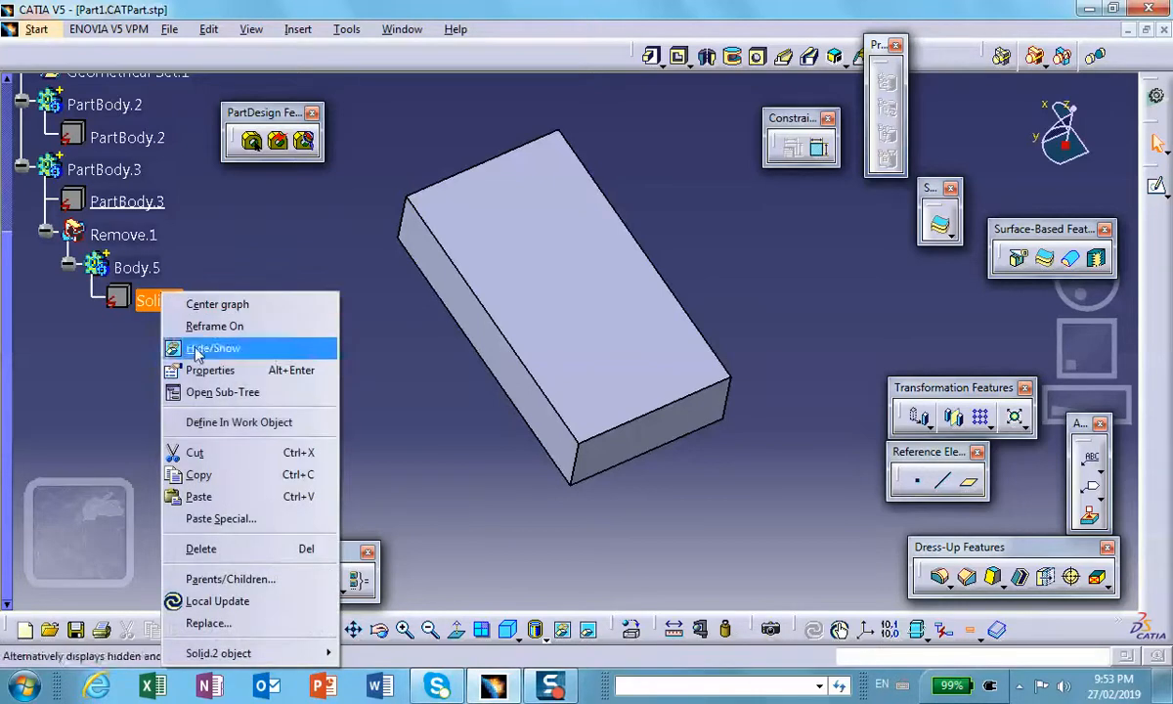
pyautogui.click(217, 424)
# Recognize the cylindrical boss on the square plate as a parametric Pad from its end face with manual Feature Recognition.
pyautogui.moveTo(474, 437); pyautogui.dragTo(528, 374, button='middle')
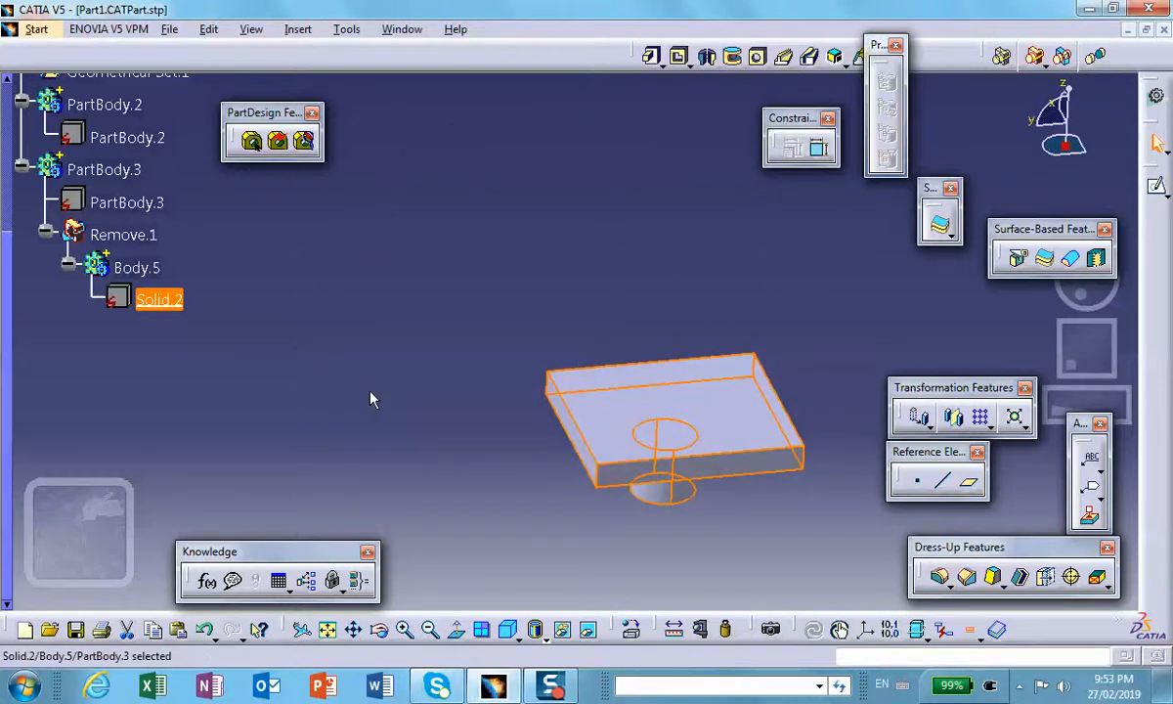
pyautogui.click(391, 380)
pyautogui.moveTo(391, 379); pyautogui.dragTo(244, 317, button='middle')
pyautogui.scroll(3, 153, 214)
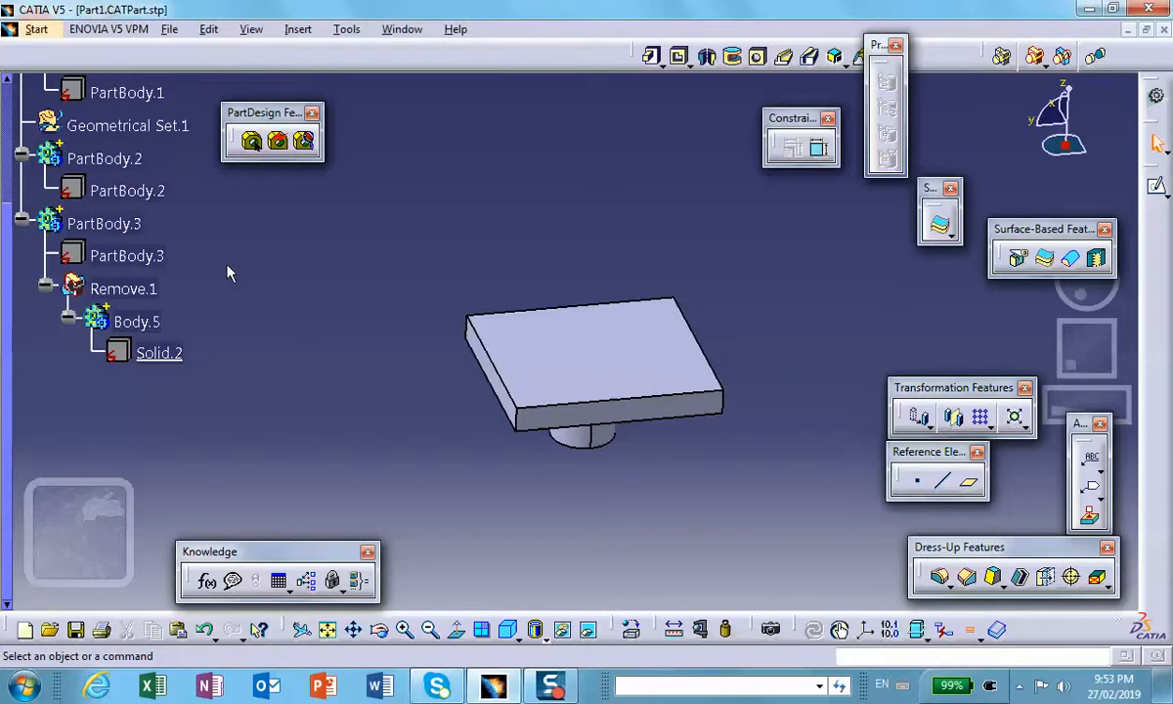
pyautogui.moveTo(219, 418); pyautogui.dragTo(734, 327, button='middle')
pyautogui.scroll(-1, 733, 328)
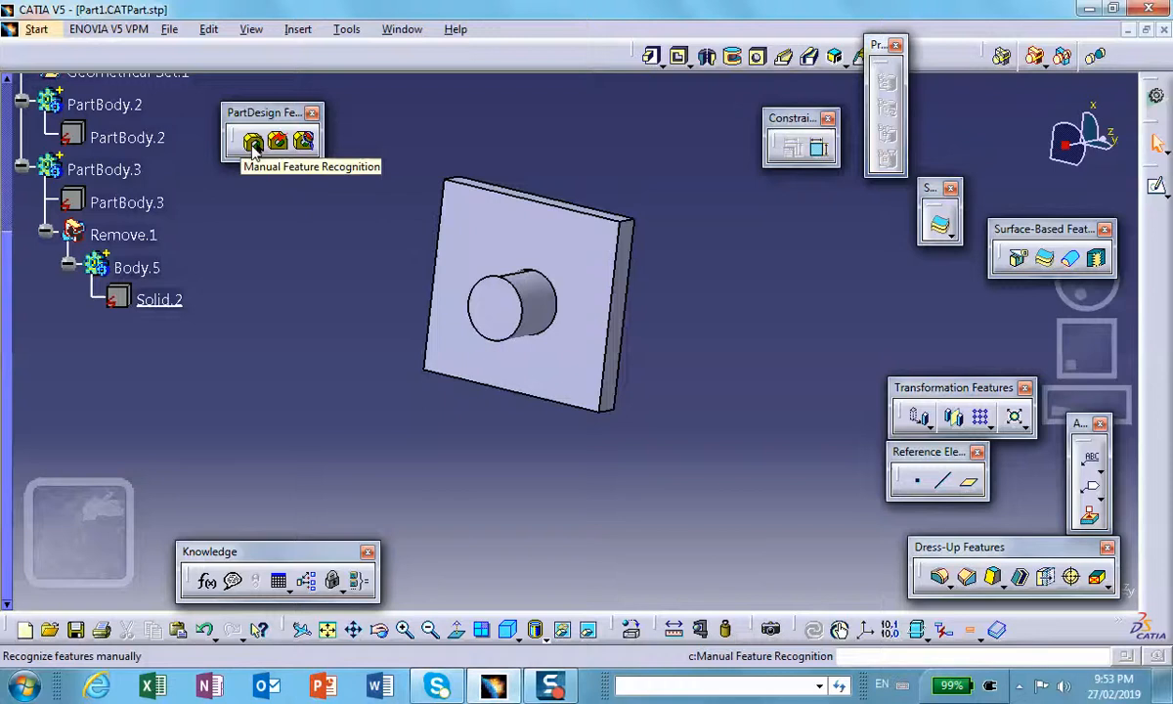
pyautogui.click(252, 142)
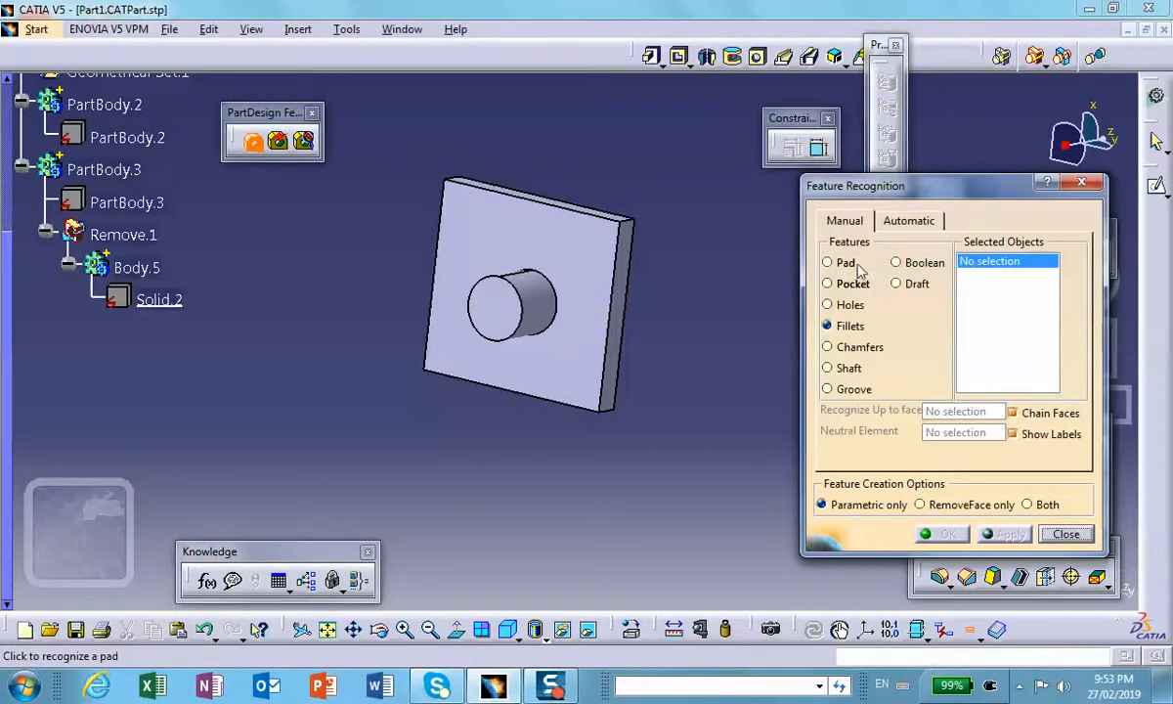
pyautogui.click(829, 264)
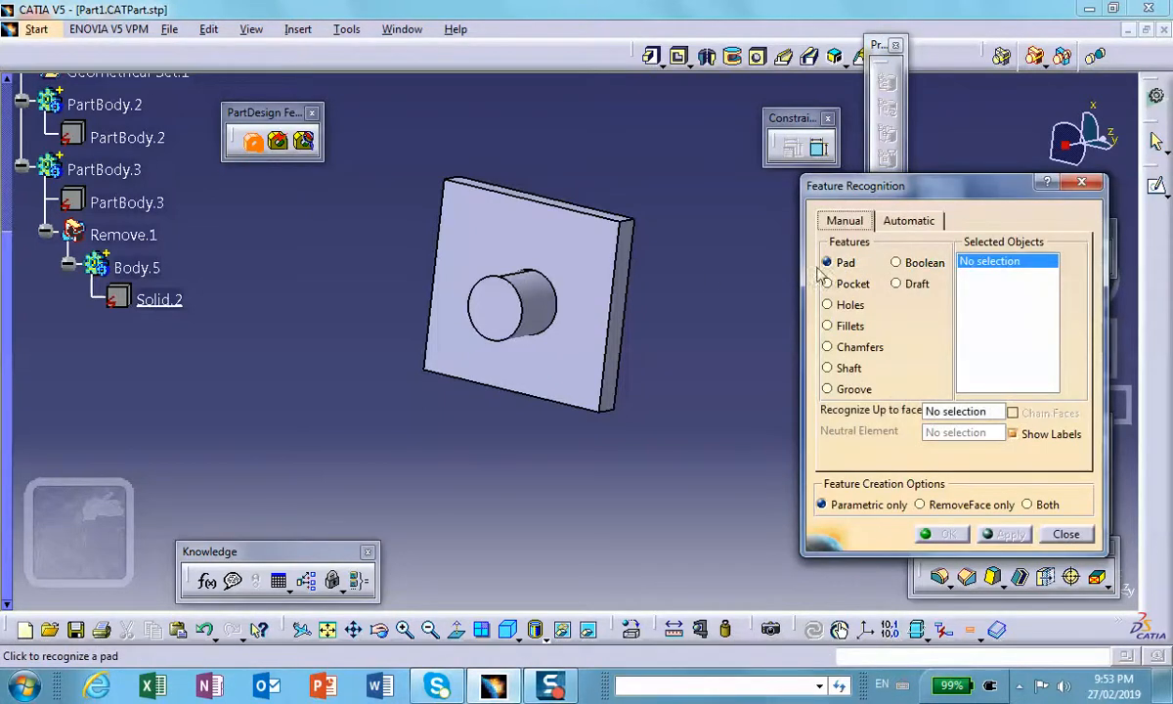
pyautogui.click(497, 307)
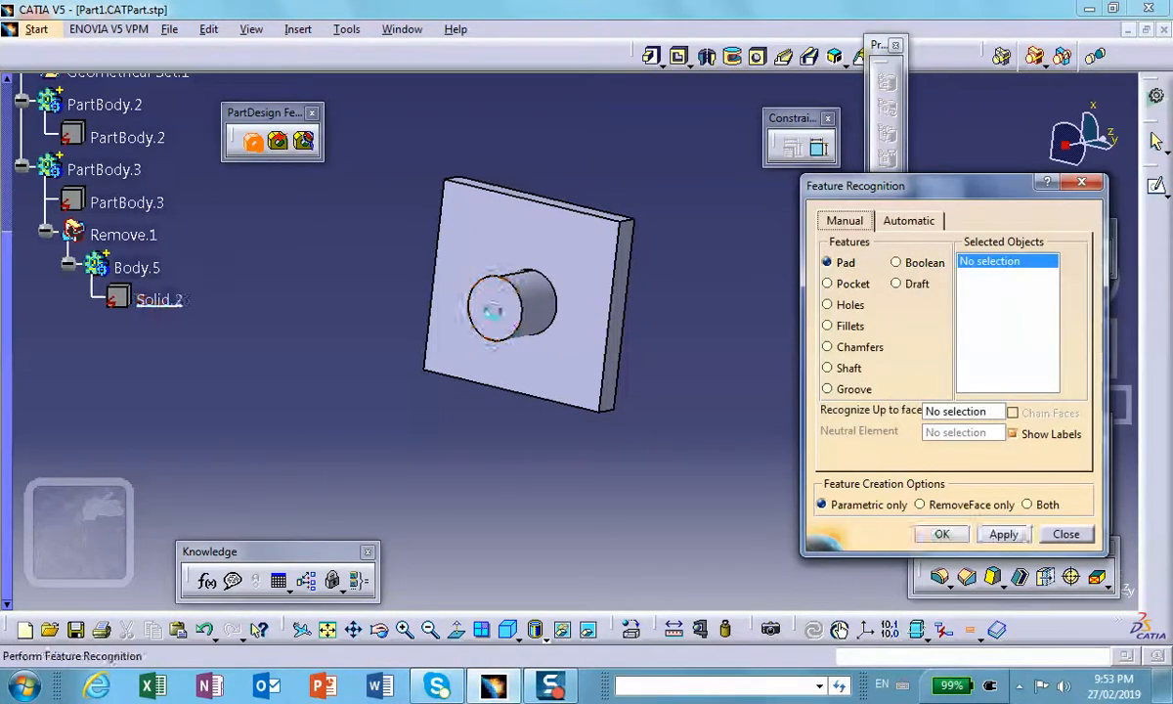
pyautogui.click(1009, 538)
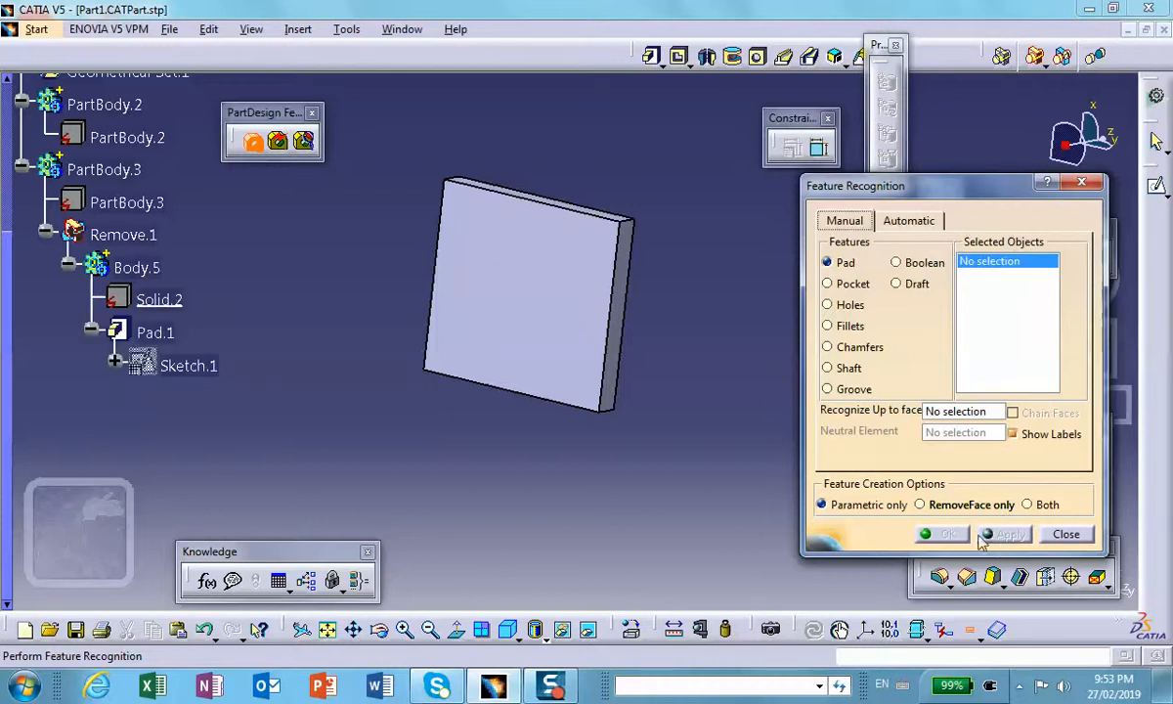
# Recognize the remaining square plate as a parametric Pad from its large face and end the feature recognition.
pyautogui.click(537, 278)
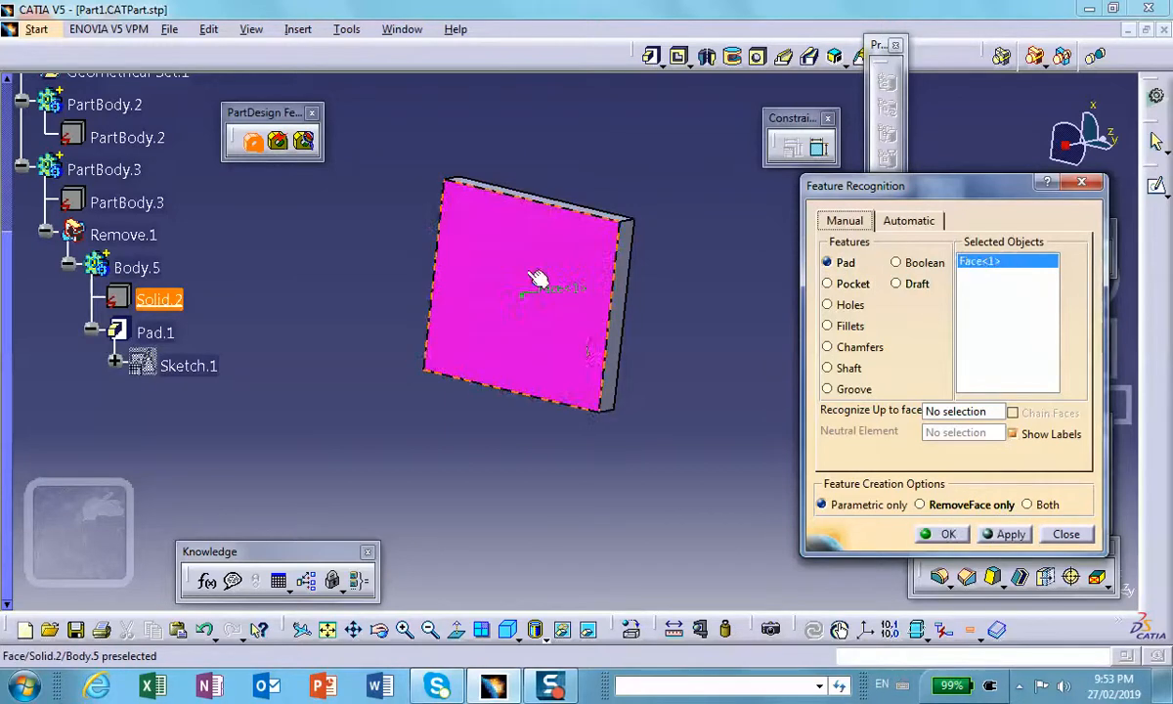
pyautogui.click(1006, 536)
pyautogui.click(723, 384)
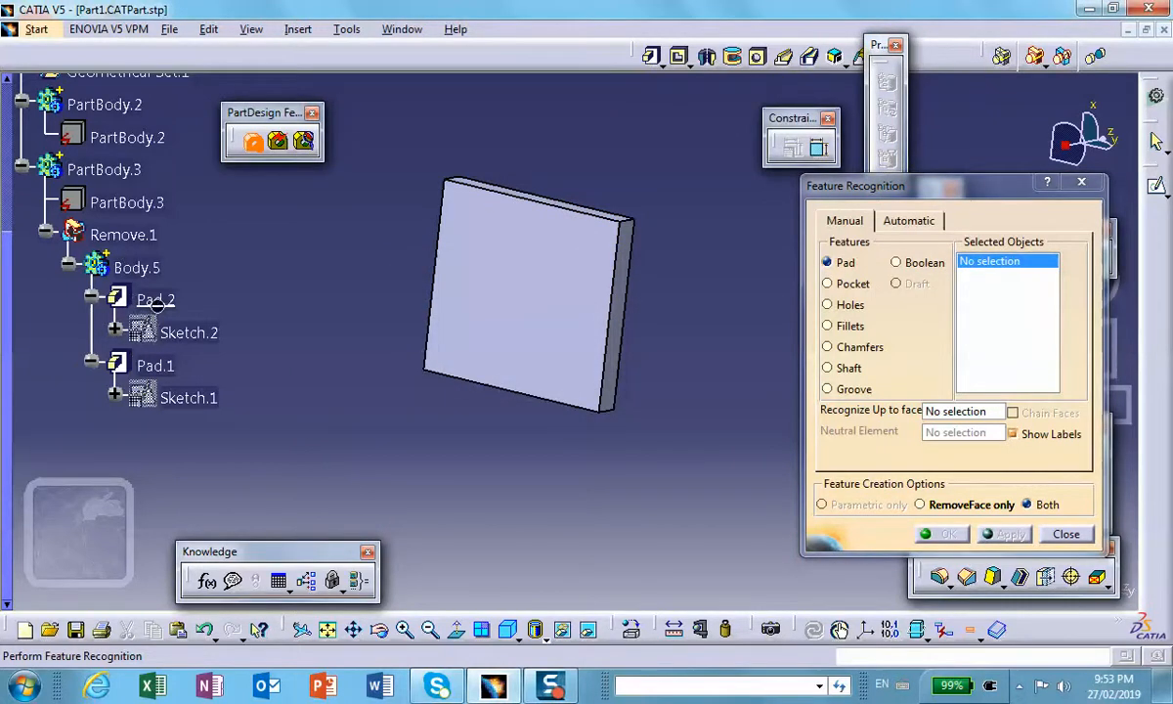
pyautogui.click(1065, 535)
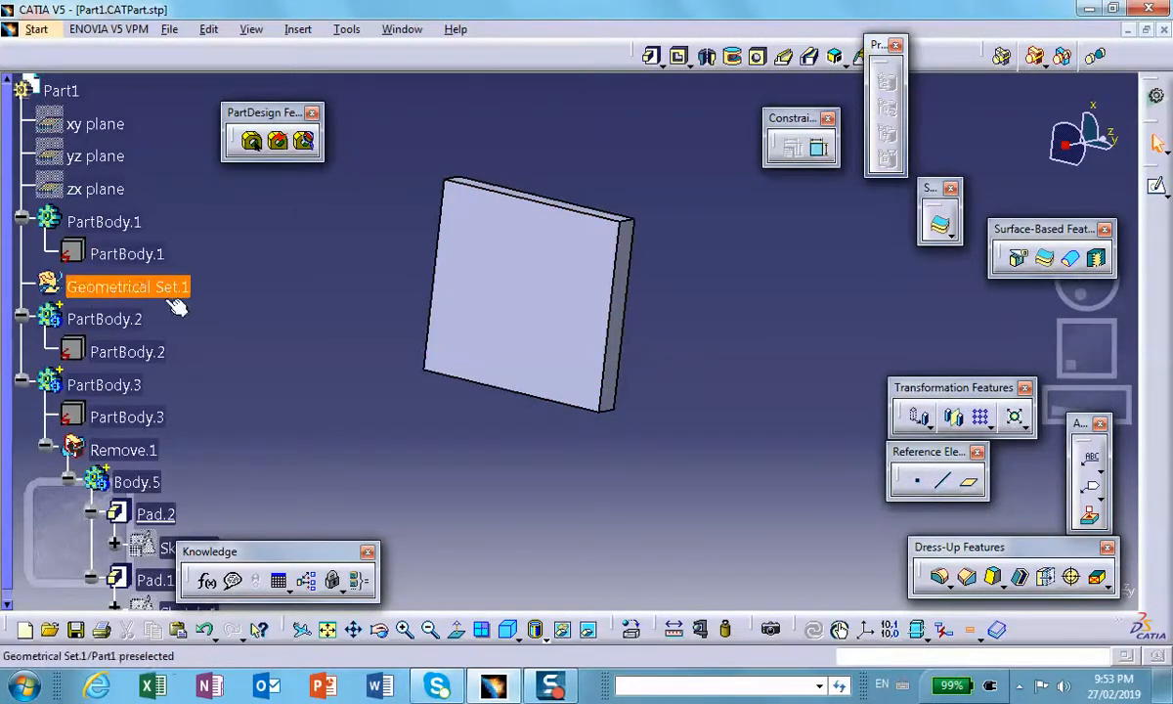
# Turn off the current-body-only display so all the imported bodies are shown, with the tapered block in view.
pyautogui.click(975, 633)
pyautogui.moveTo(751, 423); pyautogui.dragTo(700, 636, button='middle')
pyautogui.moveTo(474, 315); pyautogui.dragTo(511, 486, button='middle')
pyautogui.scroll(-1, 596, 293)
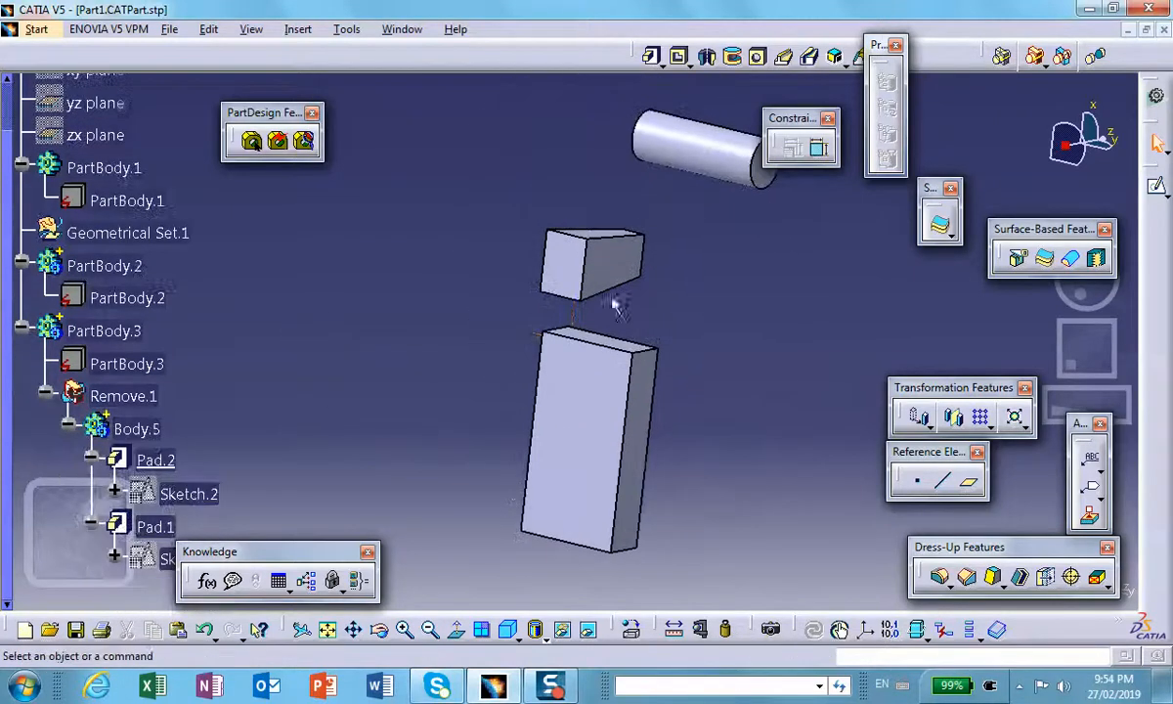
pyautogui.moveTo(572, 240); pyautogui.dragTo(492, 327, button='middle')
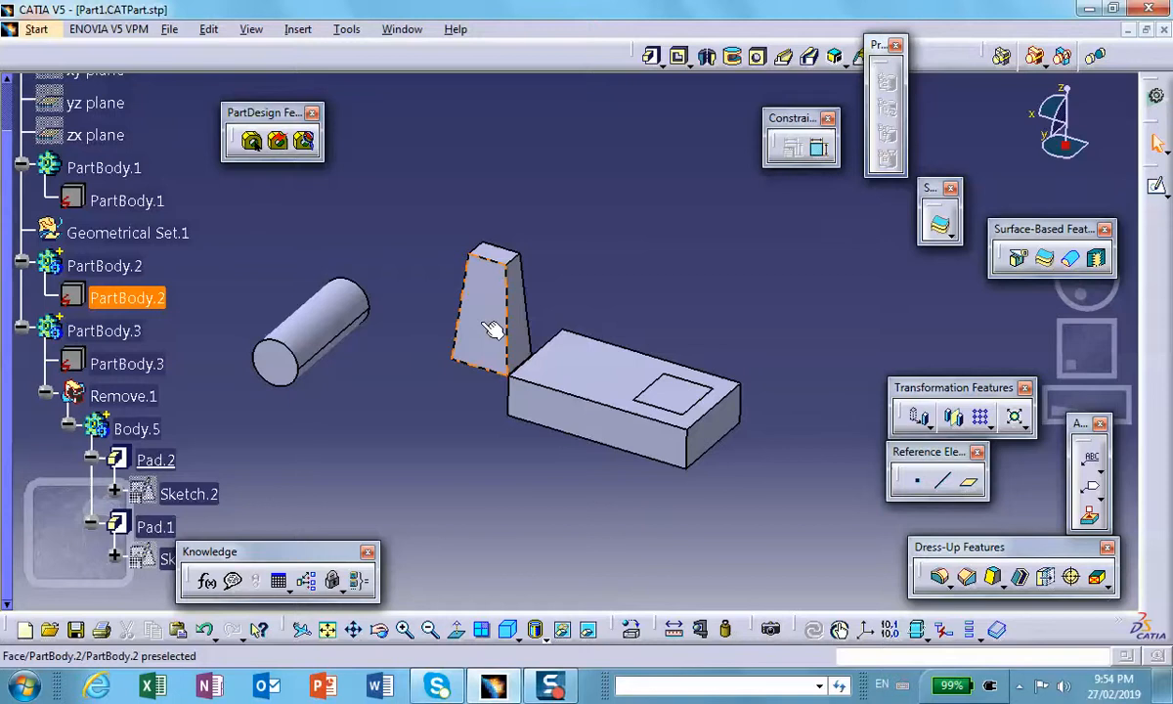
pyautogui.moveTo(457, 376); pyautogui.dragTo(585, 232, button='middle')
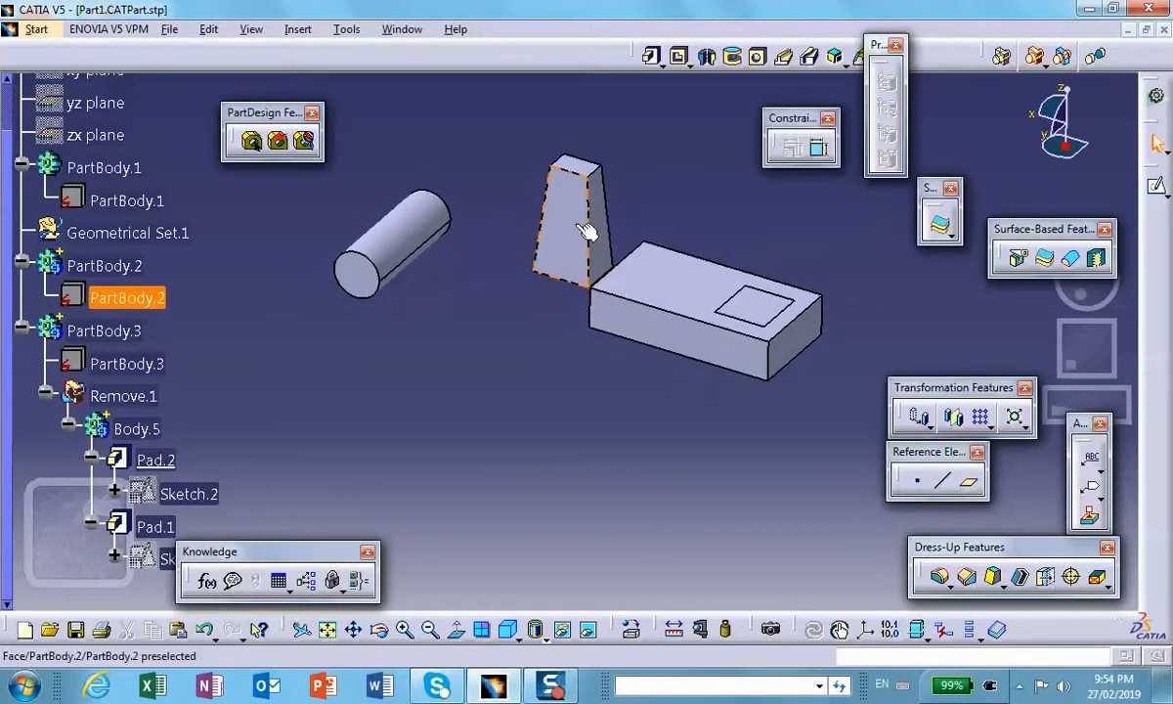
# Define the tapered block's solid in PartBody.2 as the in-work object and display only that body.
pyautogui.click(159, 300)
pyautogui.click(391, 401)
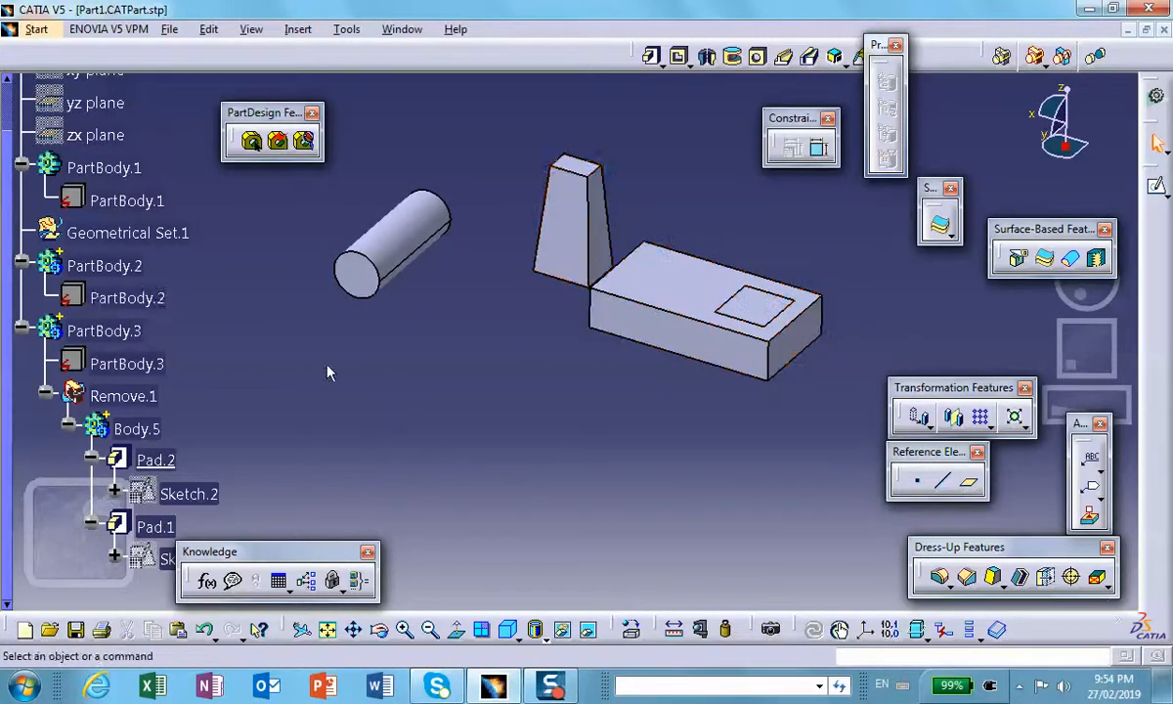
pyautogui.rightClick(148, 297)
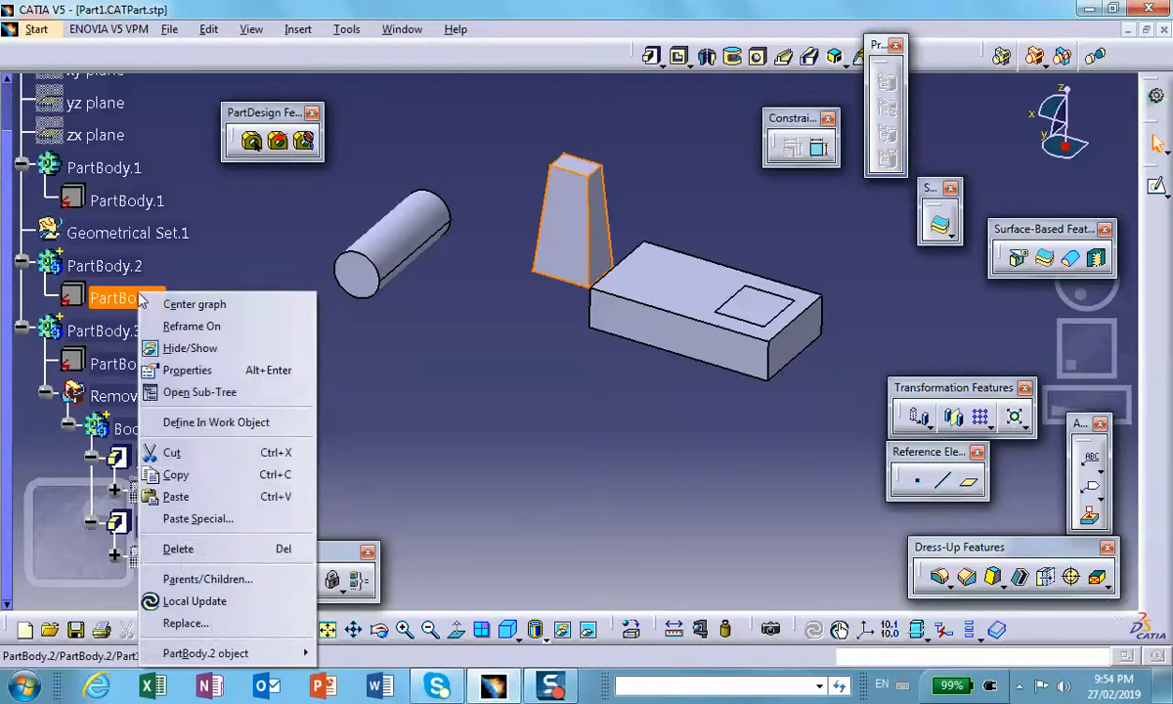
pyautogui.click(223, 422)
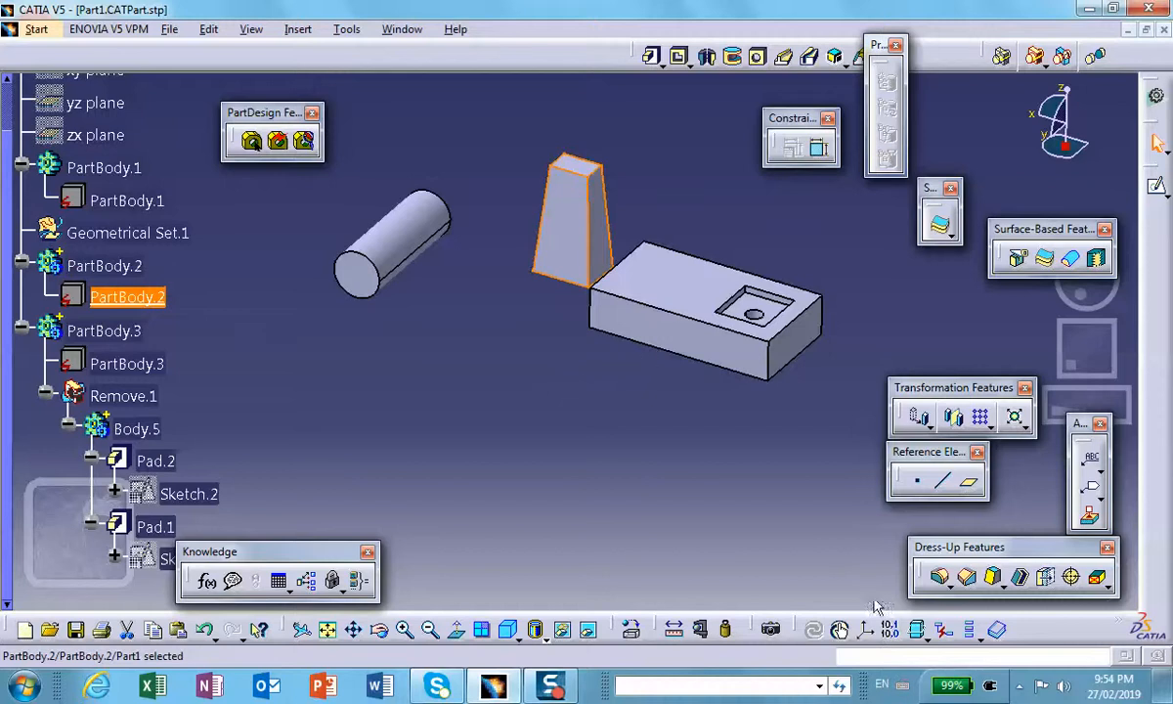
pyautogui.click(970, 630)
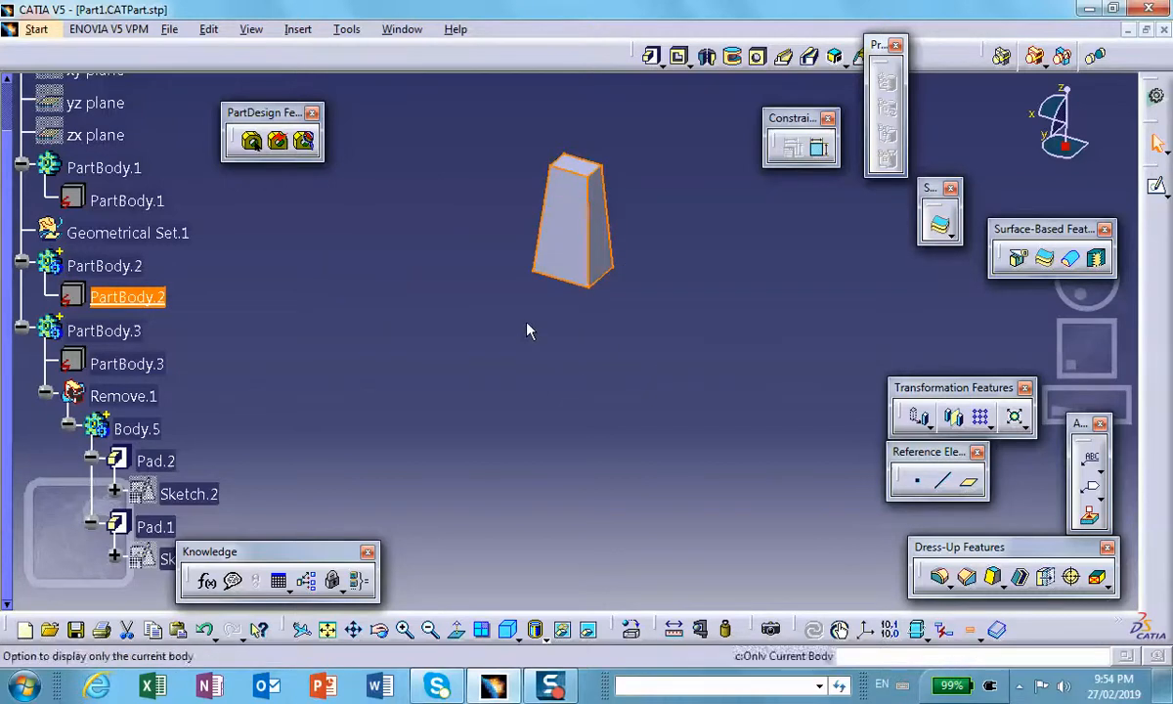
pyautogui.moveTo(528, 325); pyautogui.dragTo(442, 318, button='middle')
pyautogui.click(378, 370)
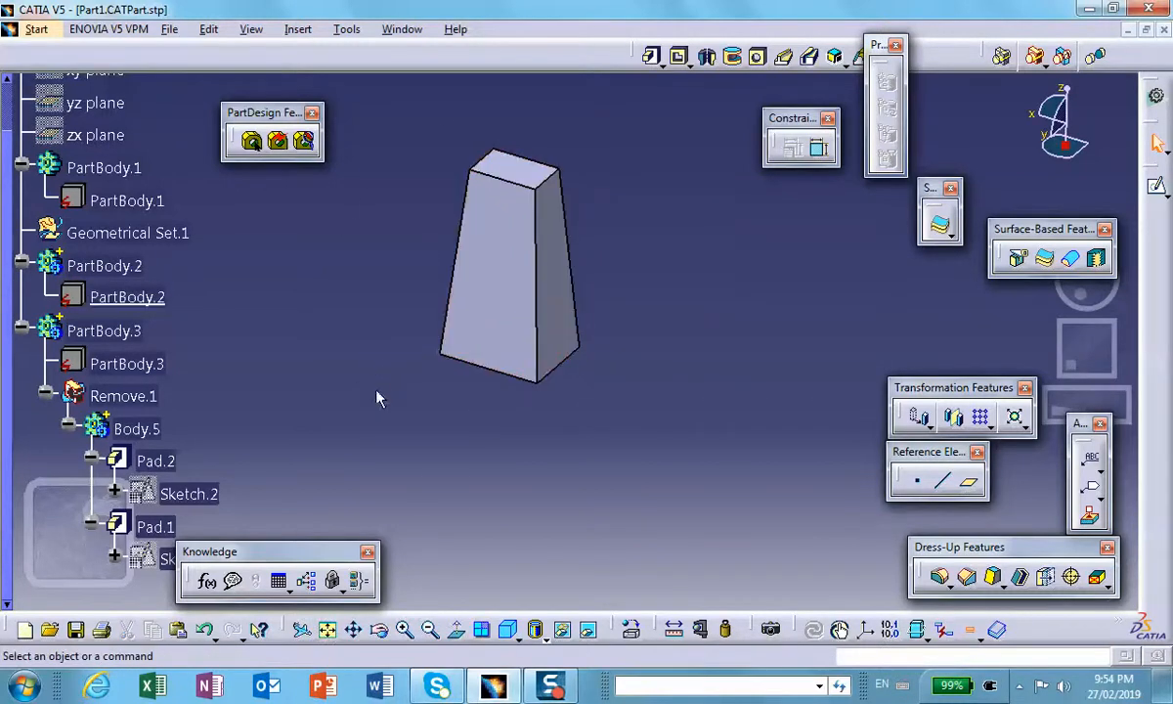
pyautogui.moveTo(633, 259); pyautogui.dragTo(616, 303, button='middle')
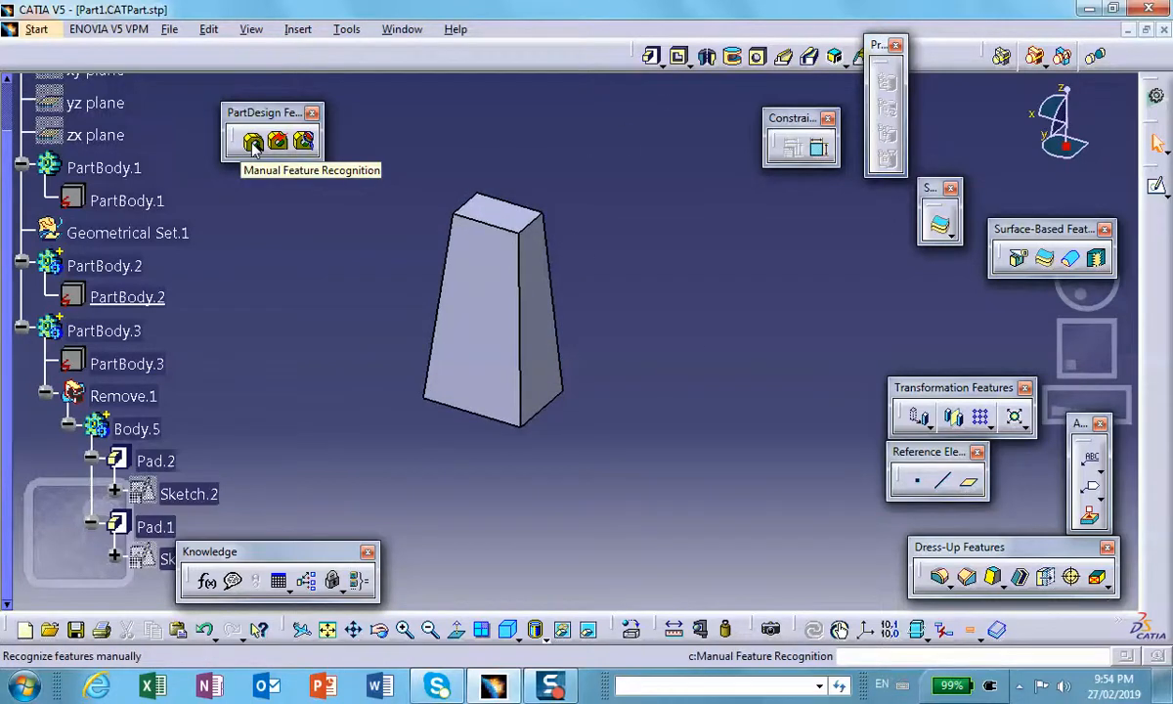
# Start manual Feature Recognition for a parametric Draft and select the block's four tapered side faces.
pyautogui.click(252, 143)
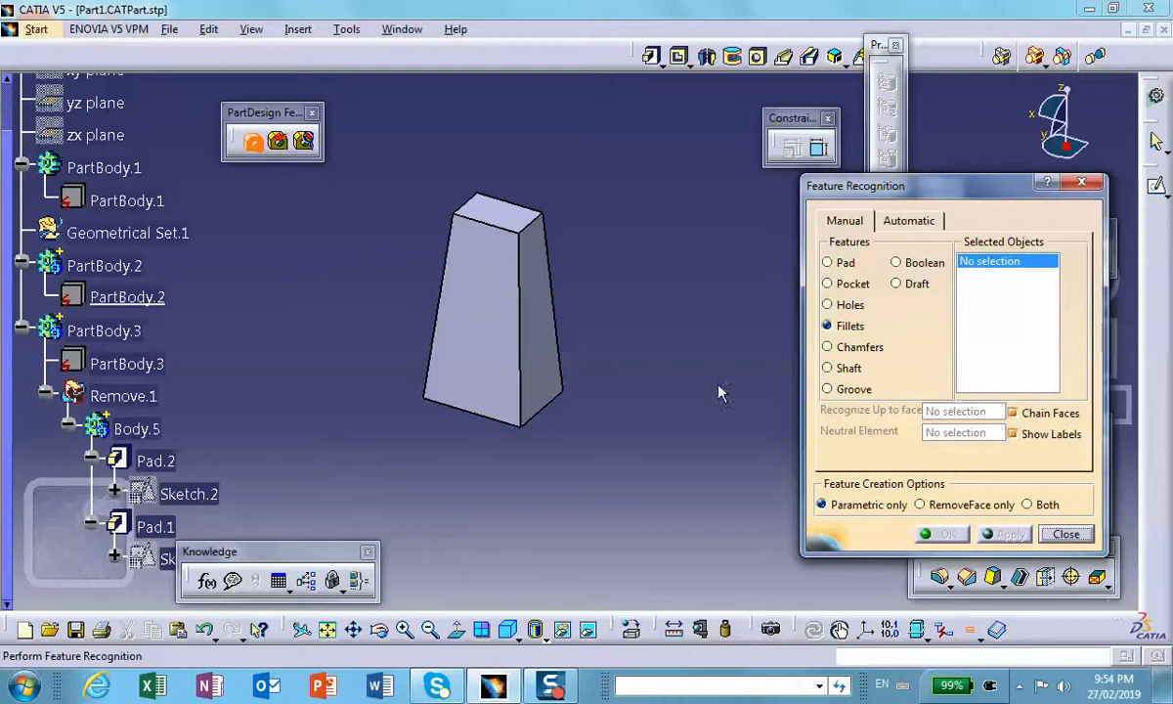
pyautogui.click(896, 284)
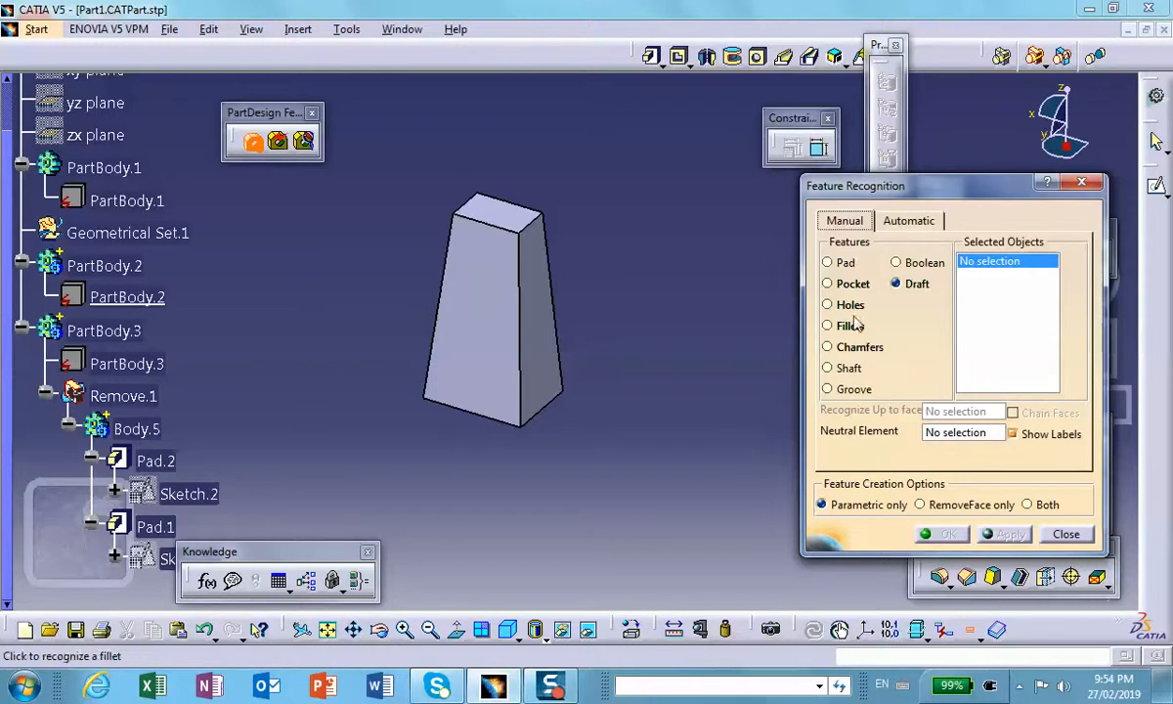
pyautogui.click(494, 345)
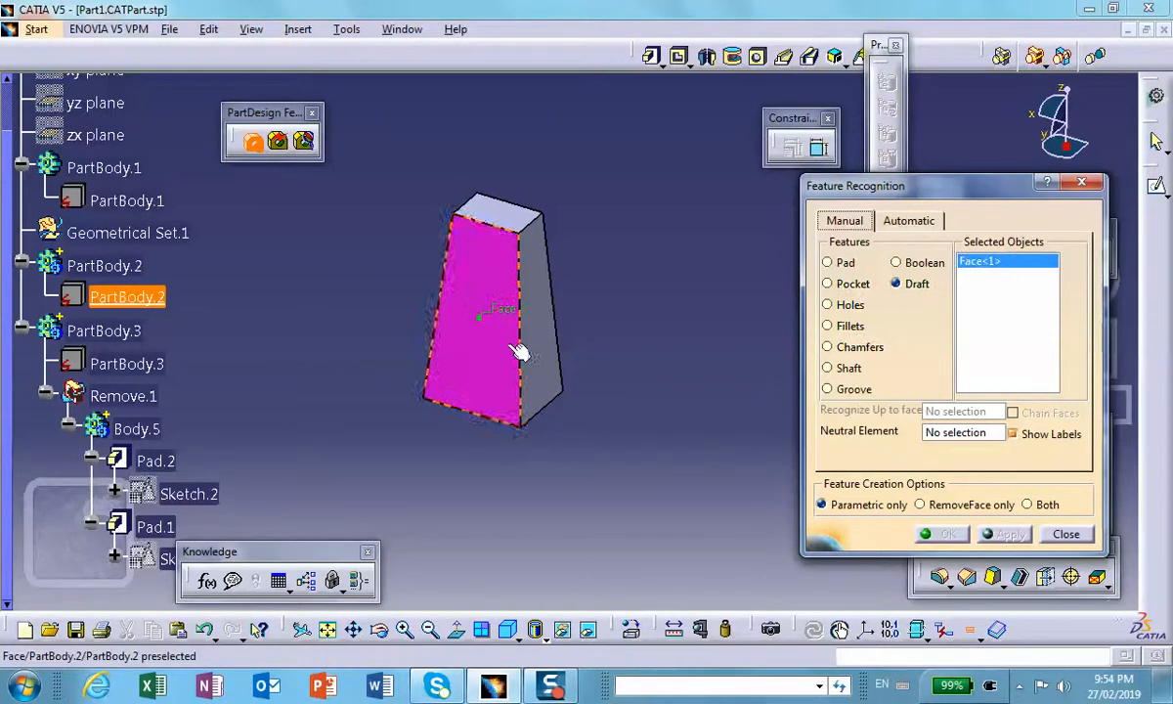
pyautogui.click(537, 337)
pyautogui.moveTo(614, 405); pyautogui.dragTo(681, 347, button='middle')
pyautogui.click(691, 340)
pyautogui.click(675, 354)
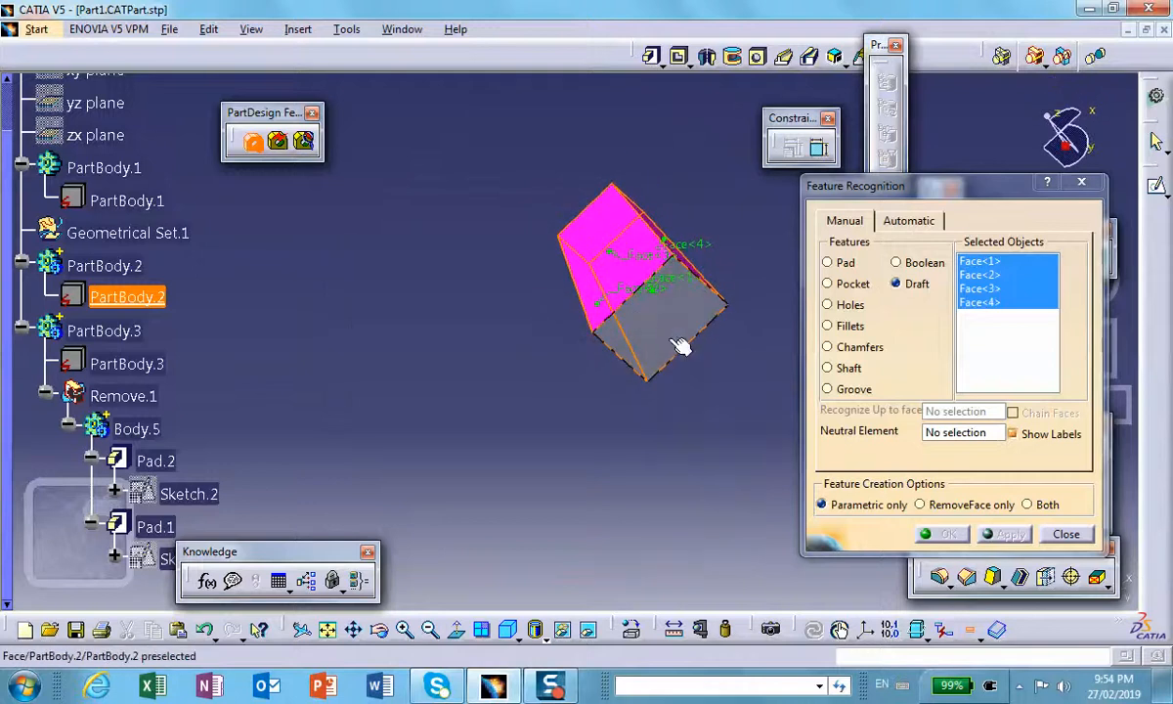
# Use the block's base face as the neutral element, recognize the draft, and expand it in the tree.
pyautogui.click(935, 433)
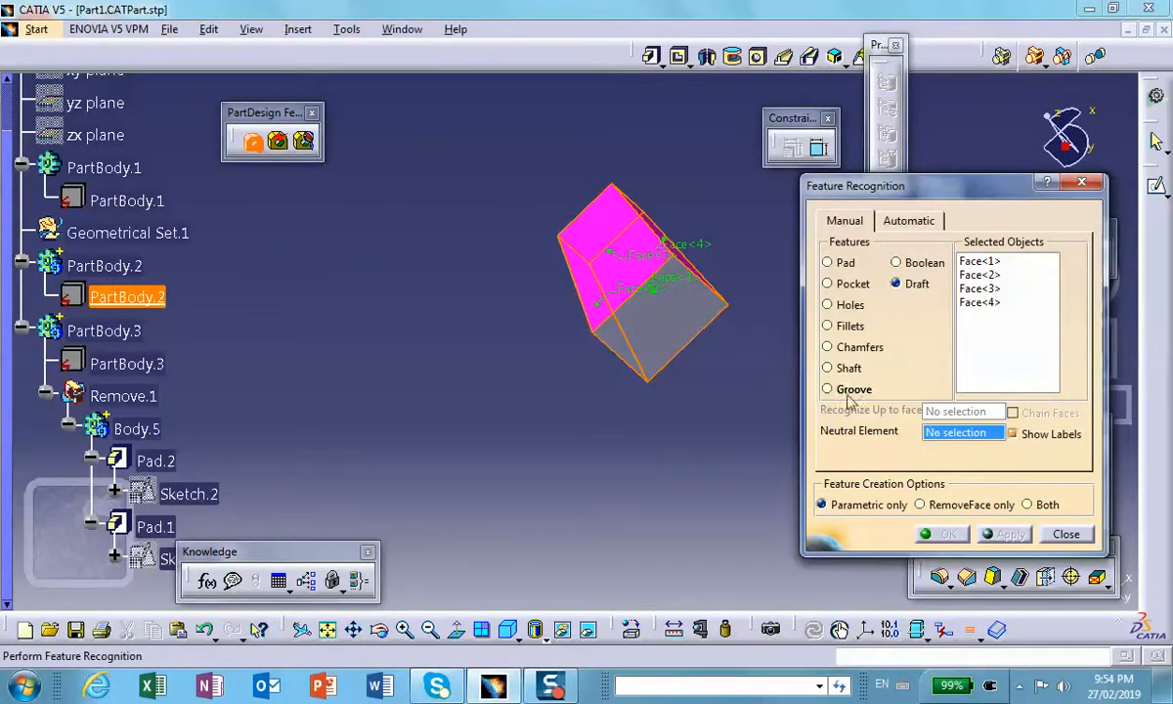
pyautogui.click(660, 311)
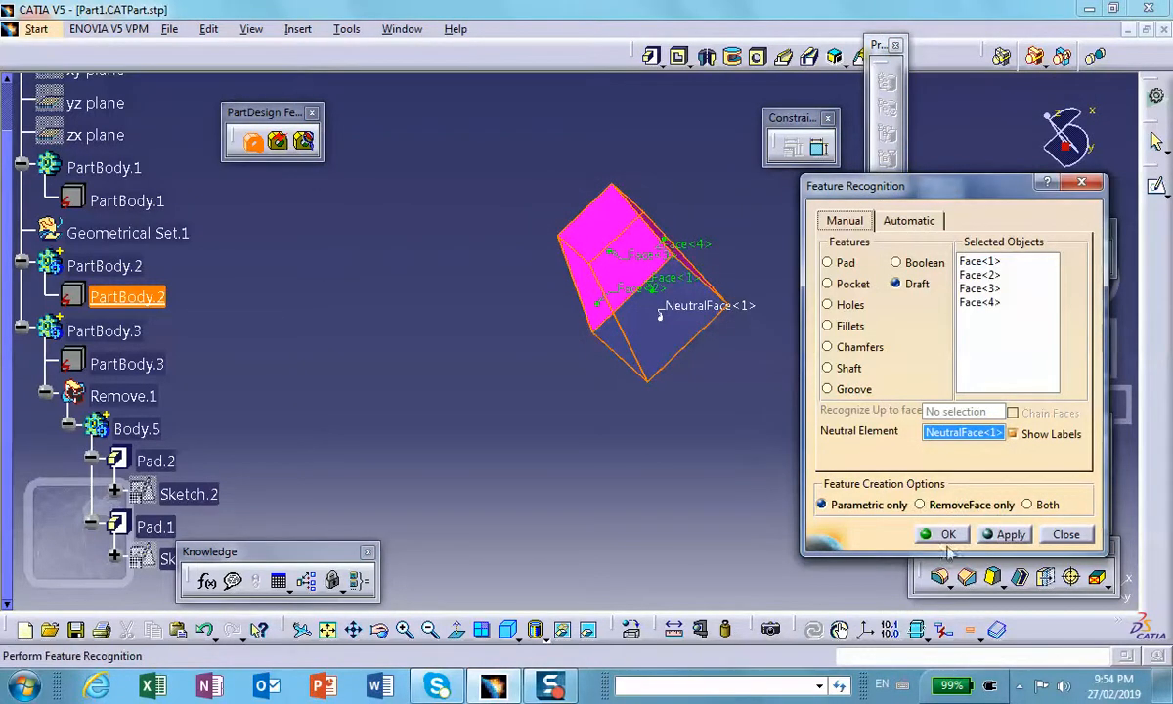
pyautogui.moveTo(716, 385); pyautogui.dragTo(489, 421, button='middle')
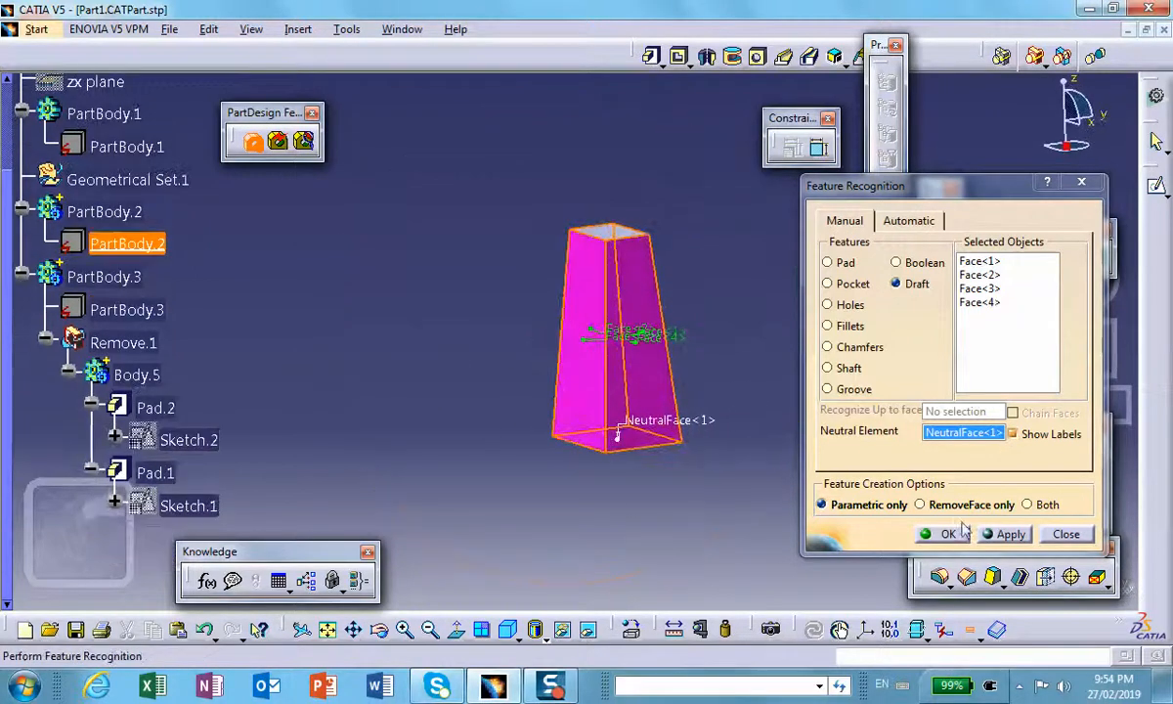
pyautogui.click(1005, 533)
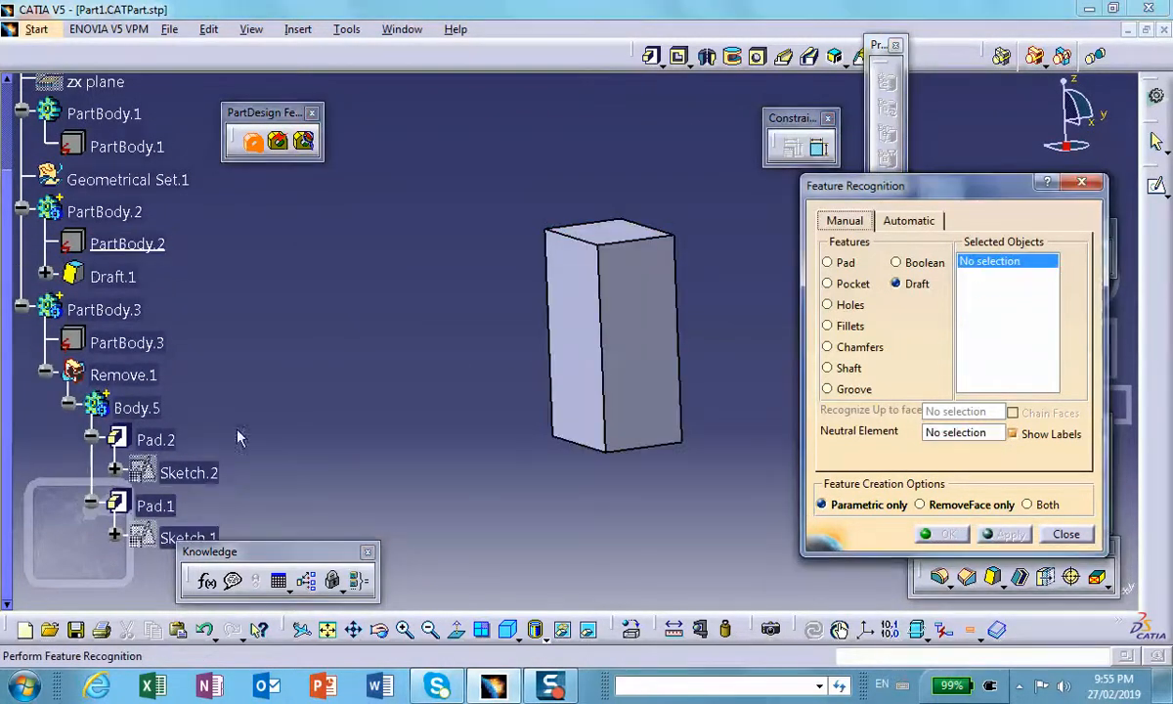
pyautogui.click(45, 274)
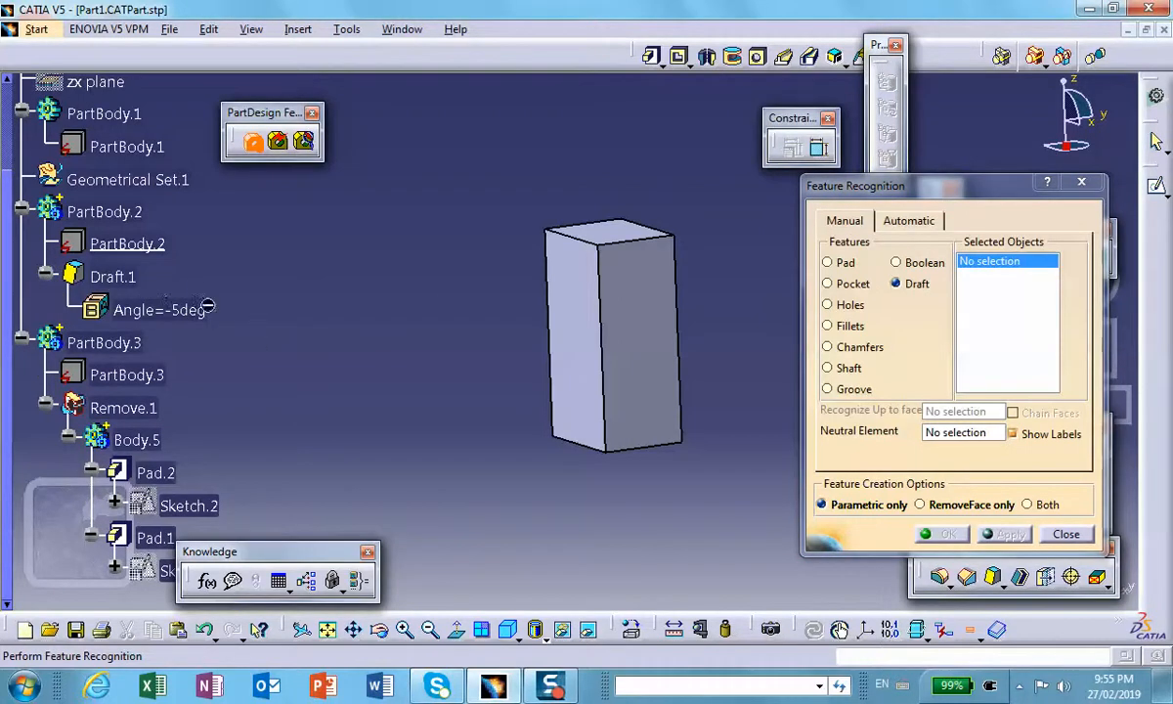
pyautogui.click(1066, 535)
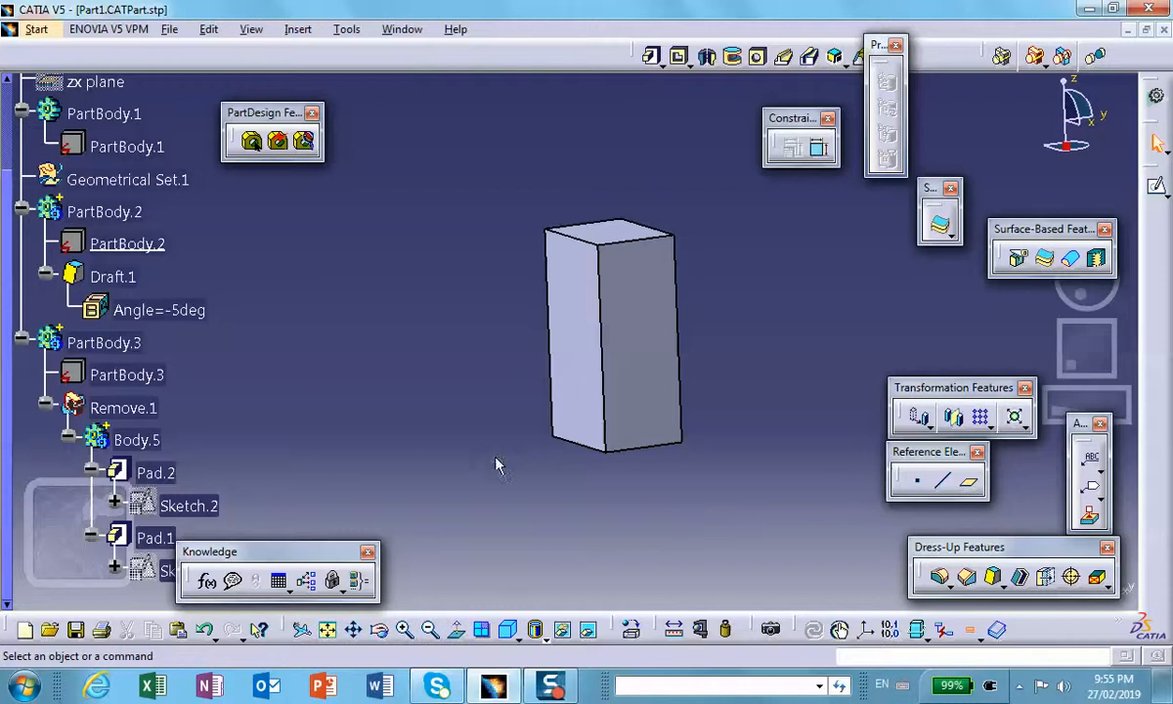
# Set the angle of the recognized draft on the block to 10 degrees.
pyautogui.doubleClick(113, 276)
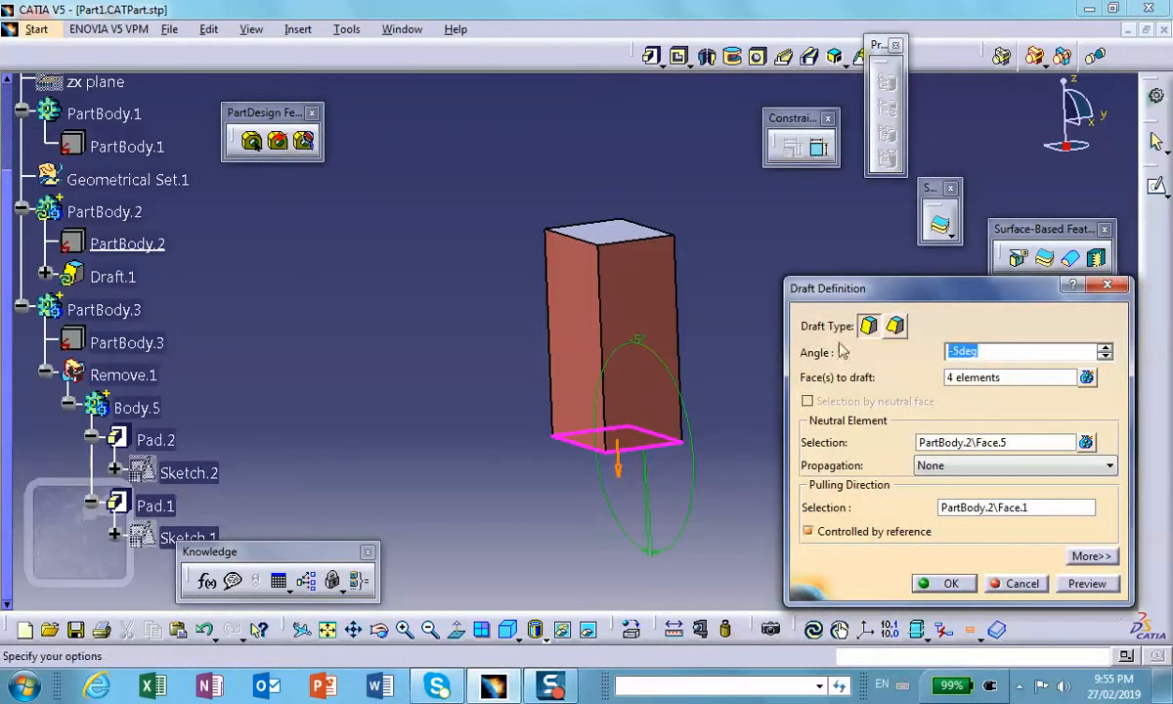
pyautogui.write('10')
pyautogui.click(949, 585)
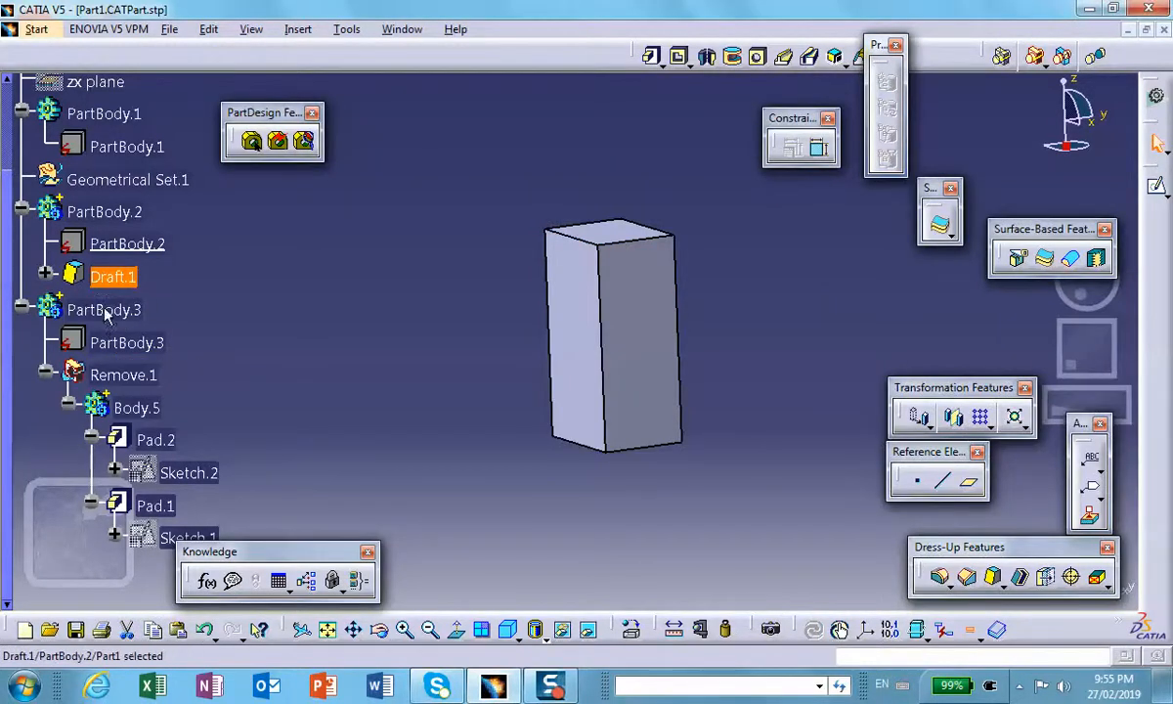
# Reopen the draft's definition to check its settings and preview the drafted faces.
pyautogui.doubleClick(113, 277)
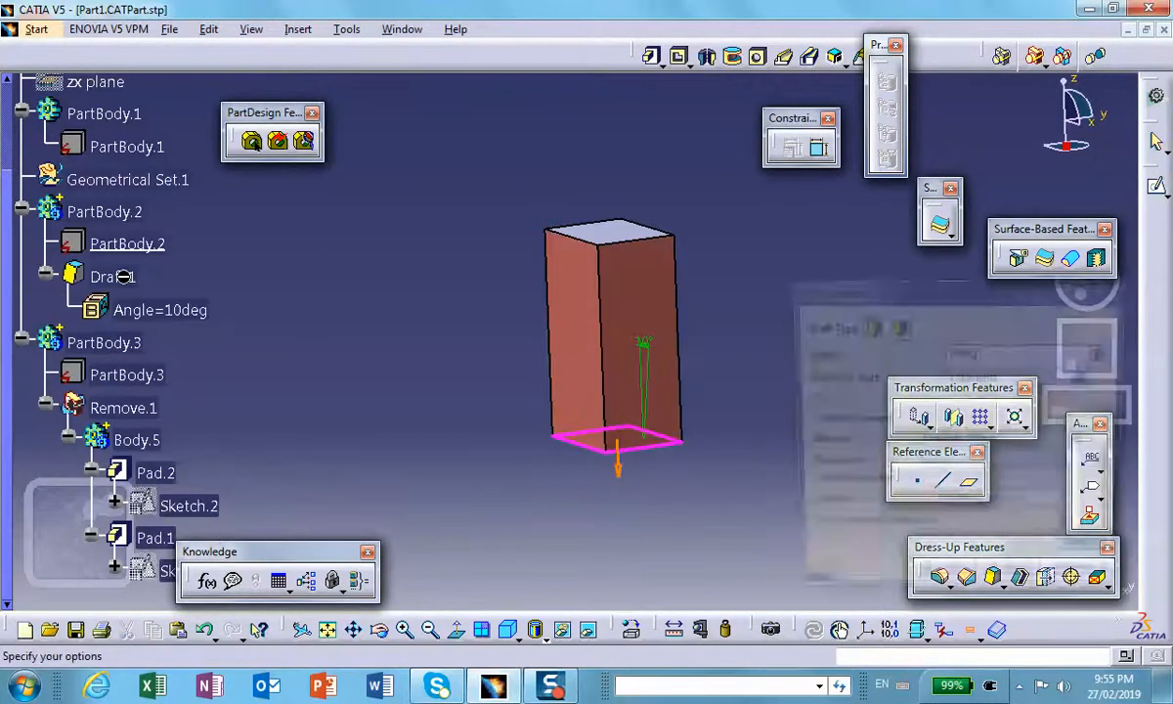
pyautogui.click(946, 584)
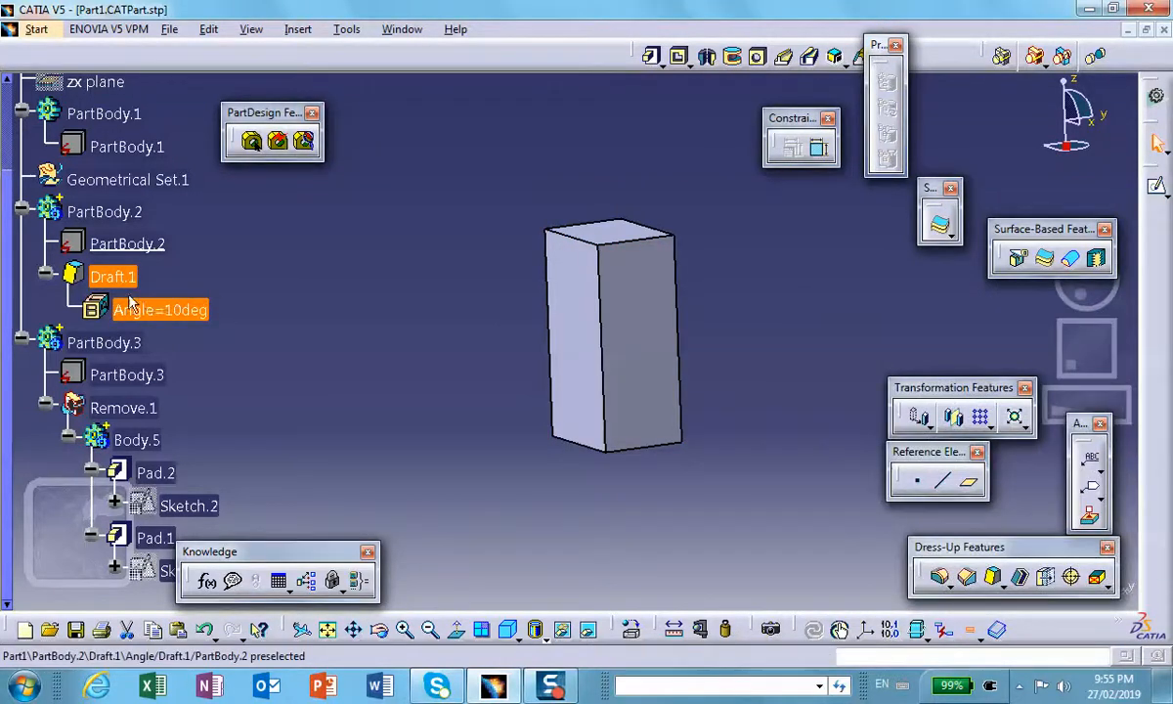
pyautogui.doubleClick(116, 277)
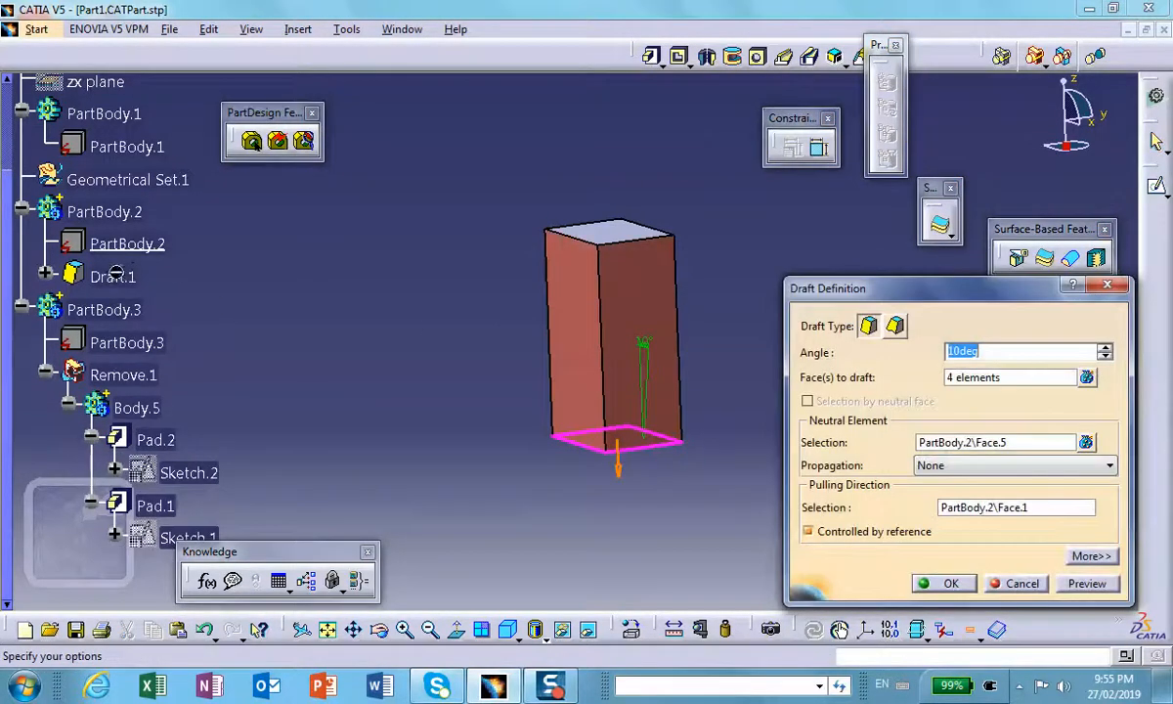
pyautogui.click(1084, 583)
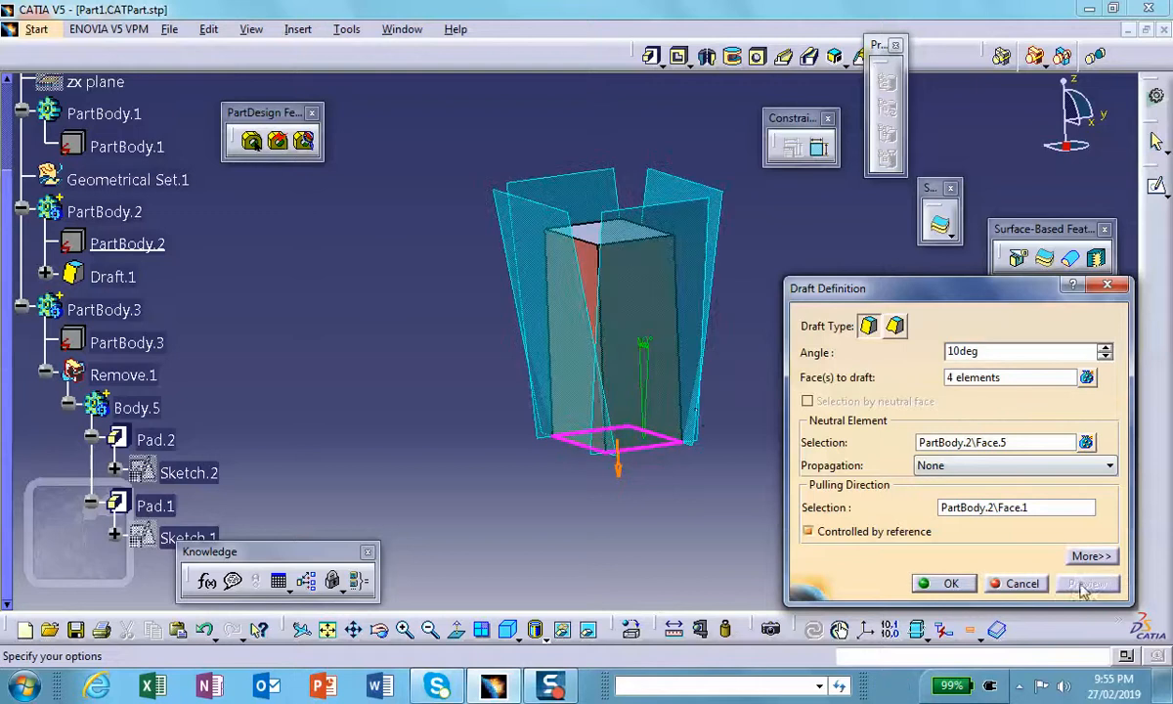
pyautogui.click(953, 584)
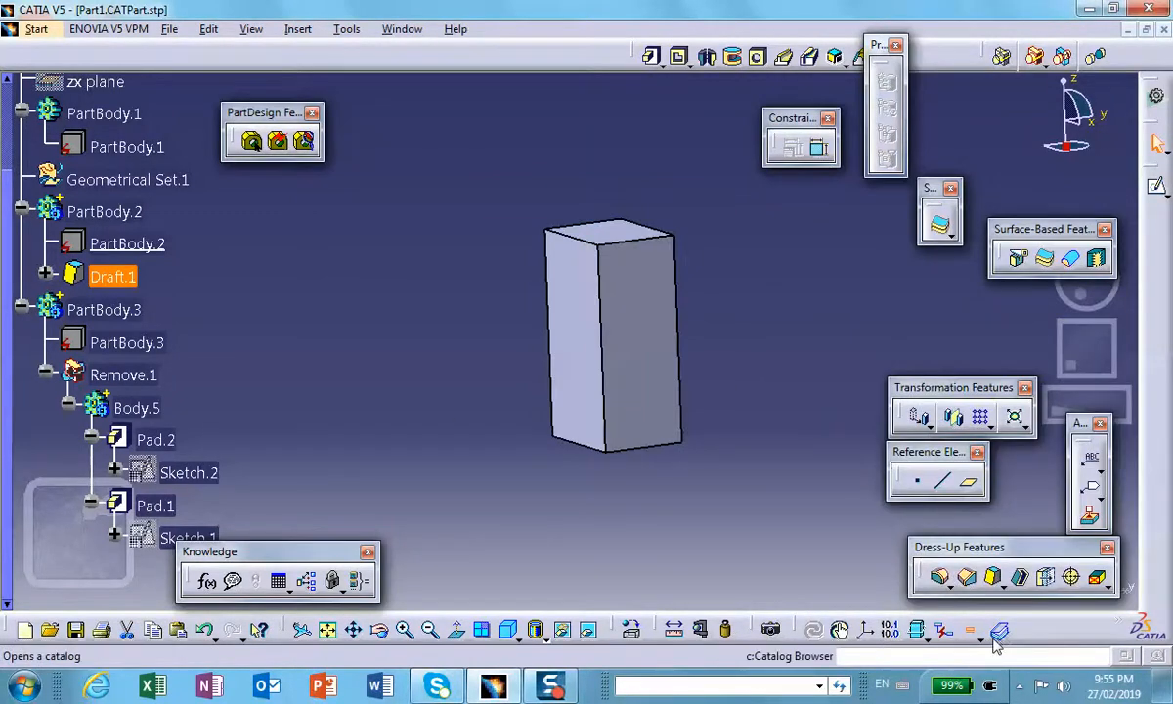
# Define Draft.1 as the in-work object, switching once to the PartBody.2 solid and back to compare the shapes.
pyautogui.rightClick(112, 278)
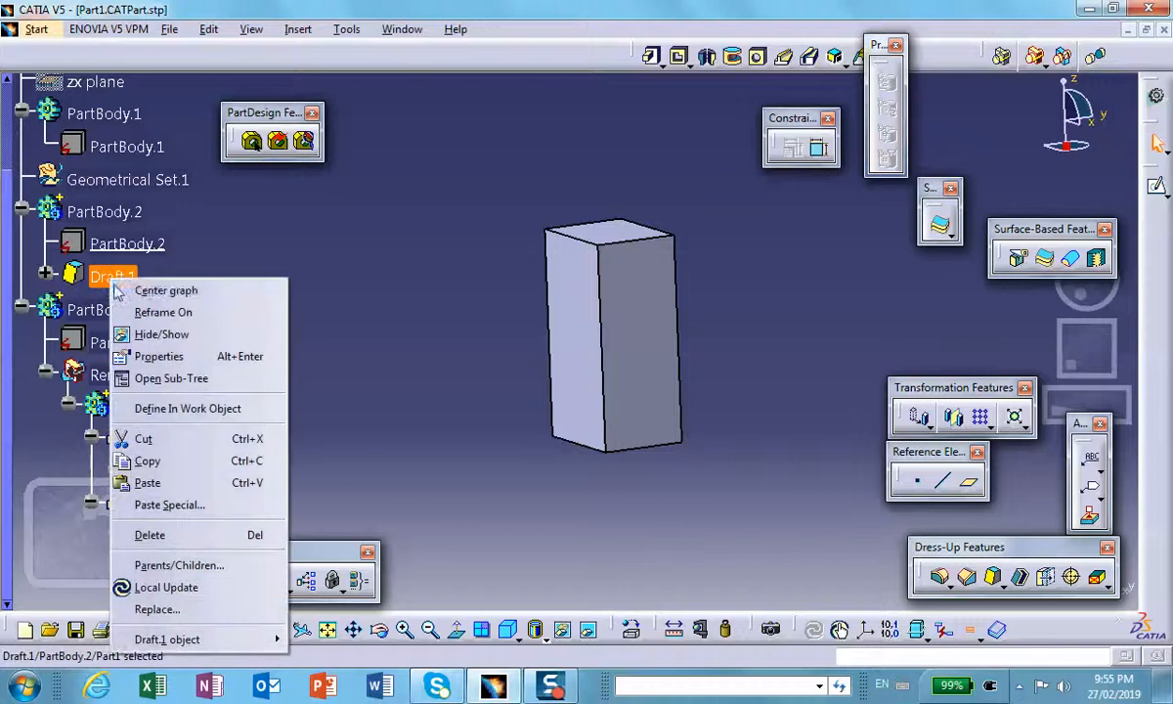
pyautogui.click(184, 409)
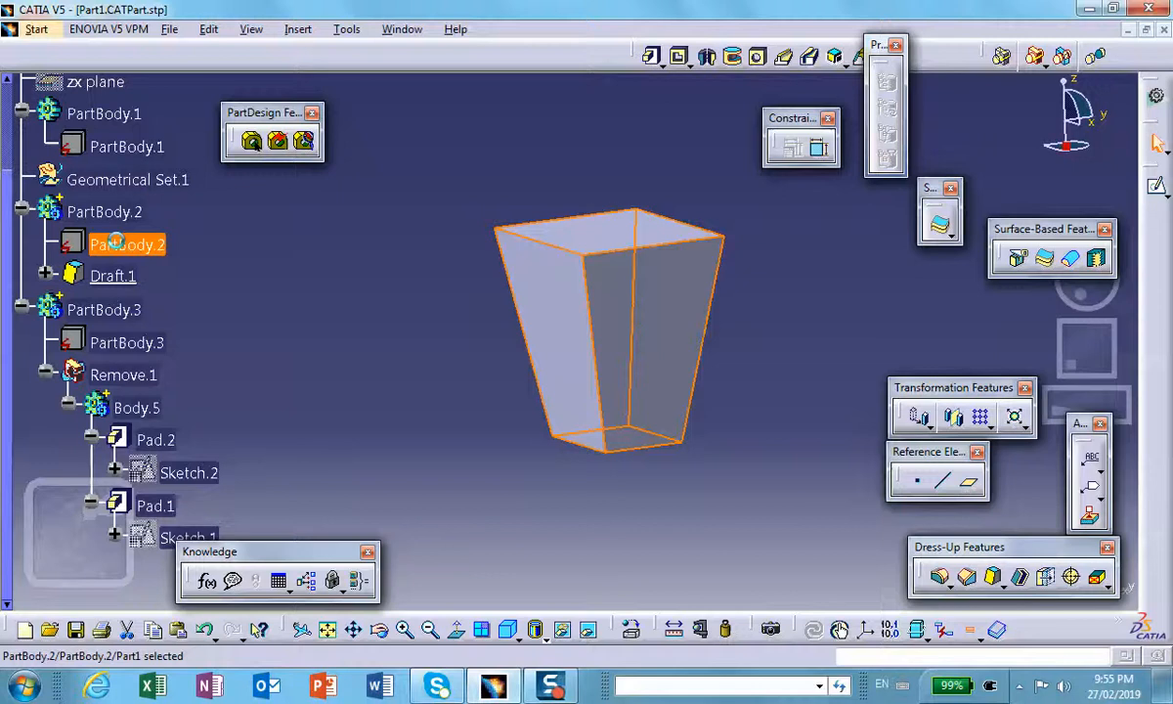
pyautogui.rightClick(126, 245)
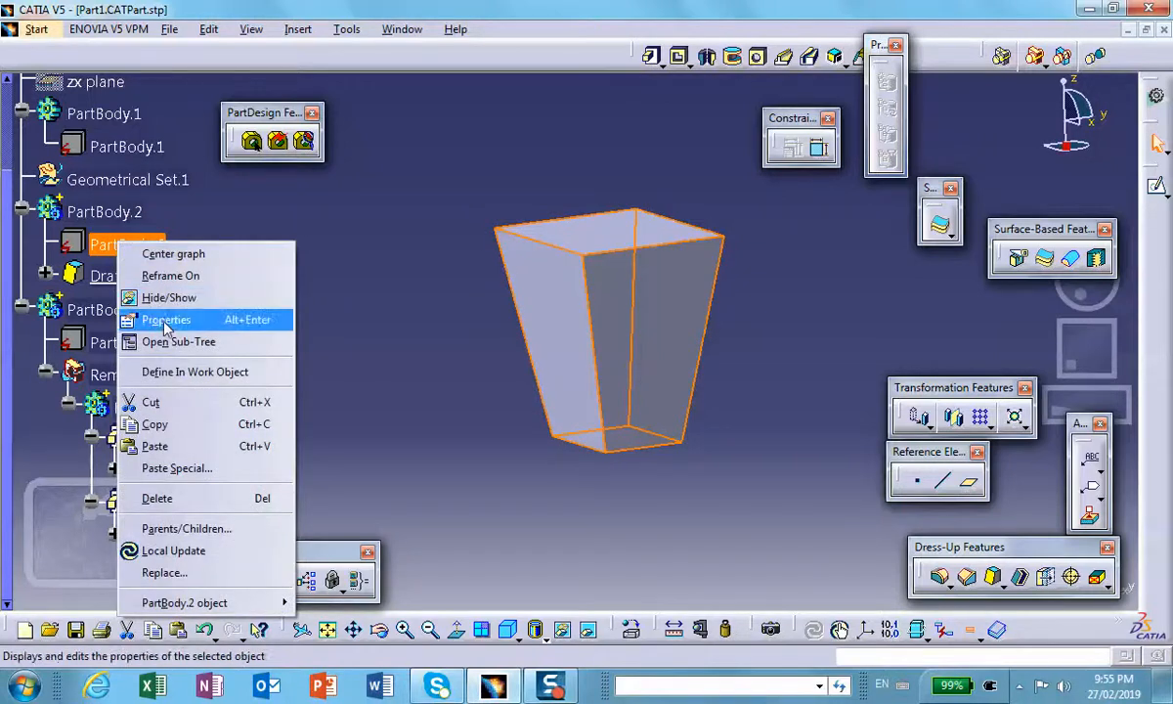
pyautogui.click(176, 371)
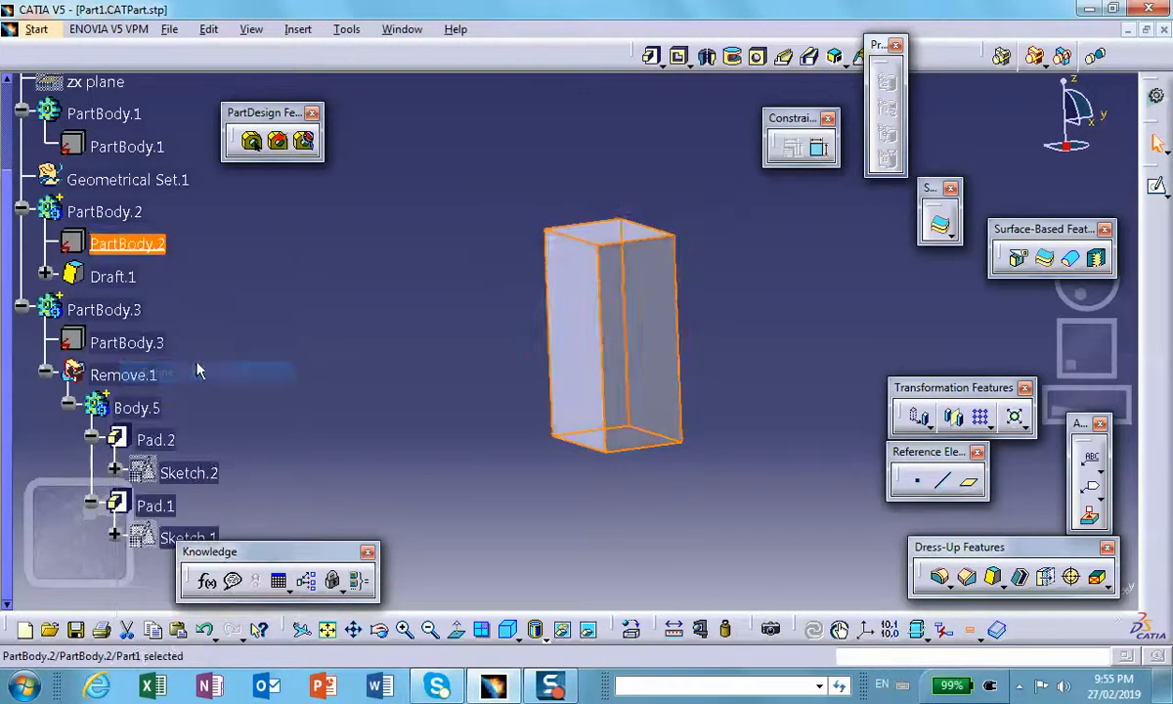
pyautogui.rightClick(118, 279)
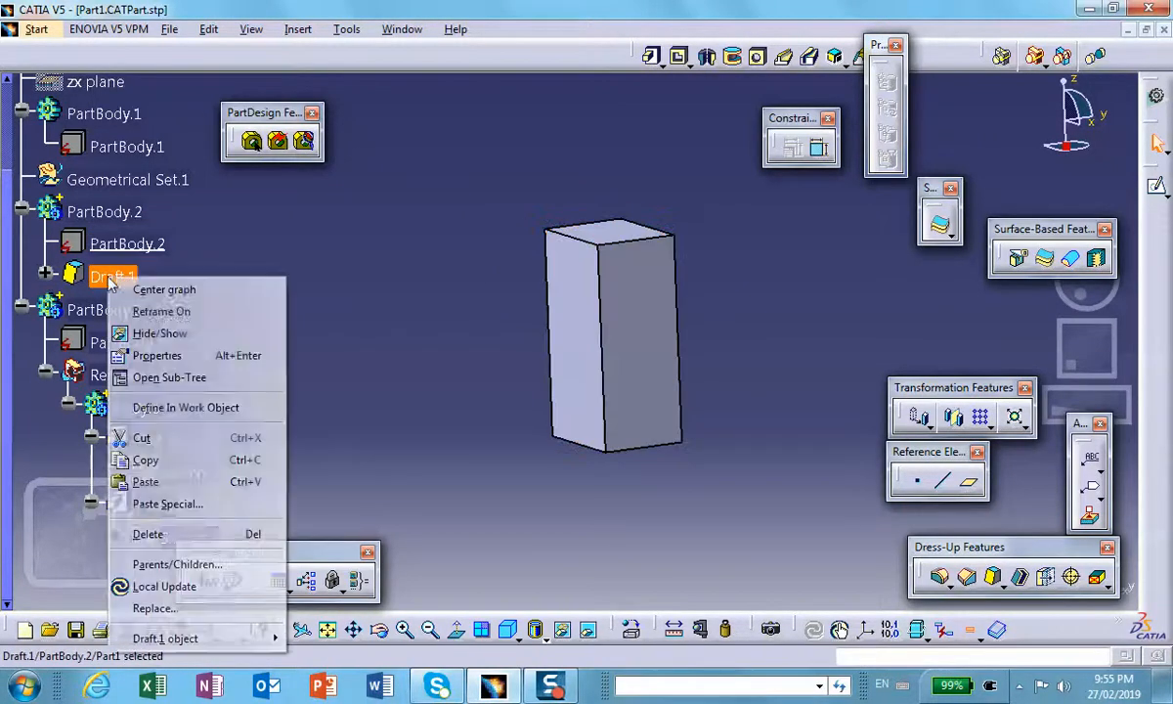
pyautogui.click(186, 409)
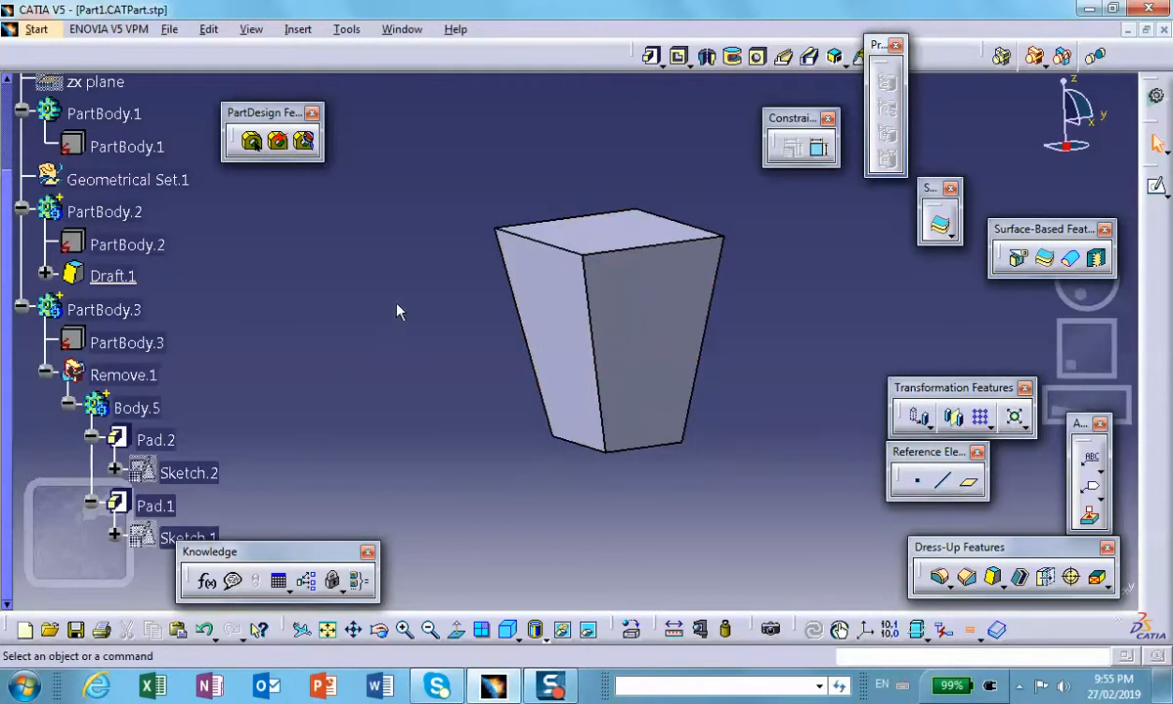
# Edit Draft.1 to a 15-degree angle with the block's upper face as the neutral element, and preview it before applying.
pyautogui.doubleClick(116, 277)
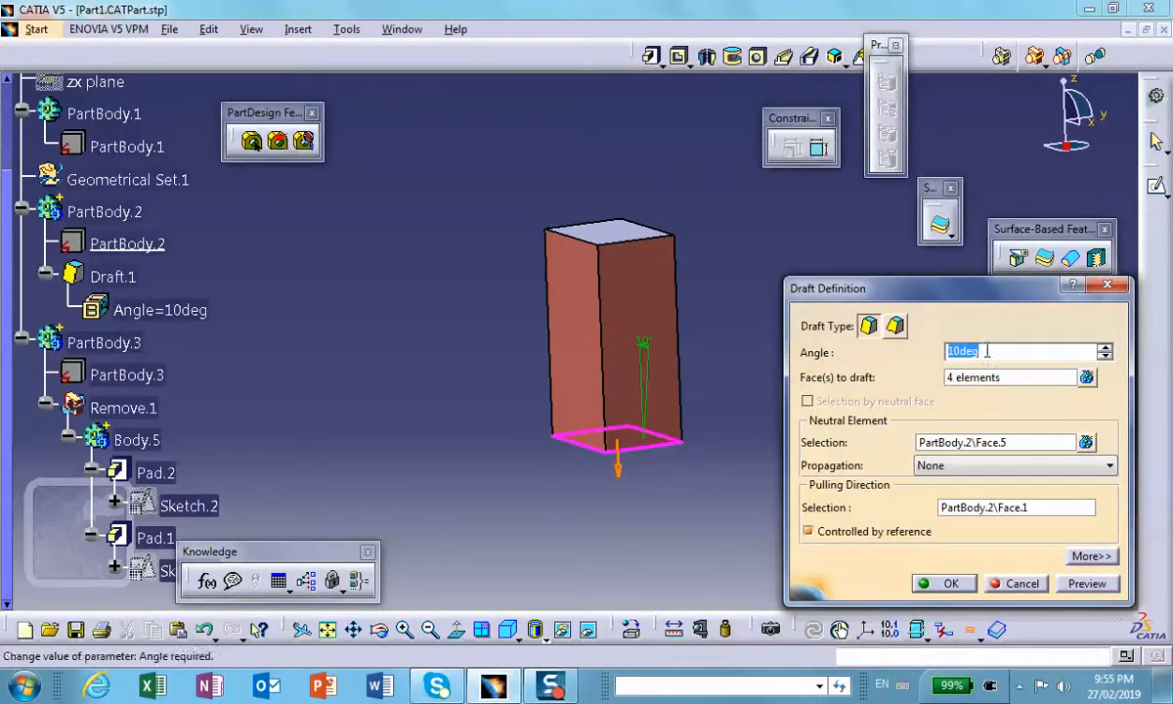
pyautogui.write('15')
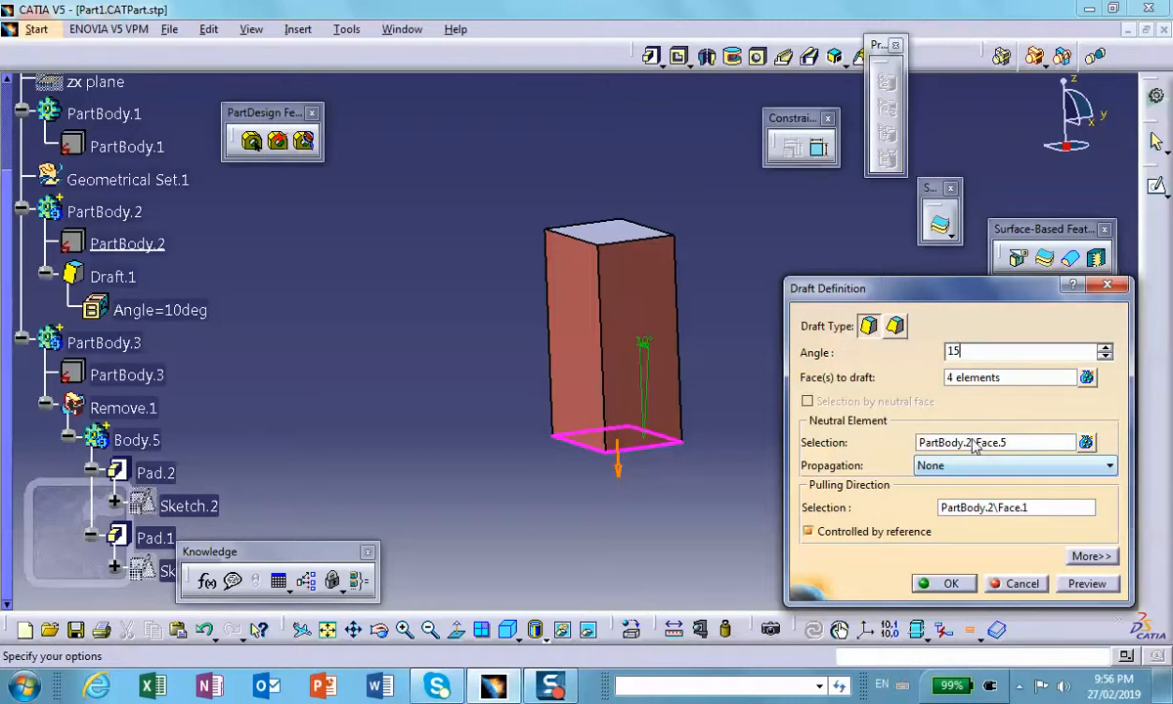
pyautogui.click(974, 445)
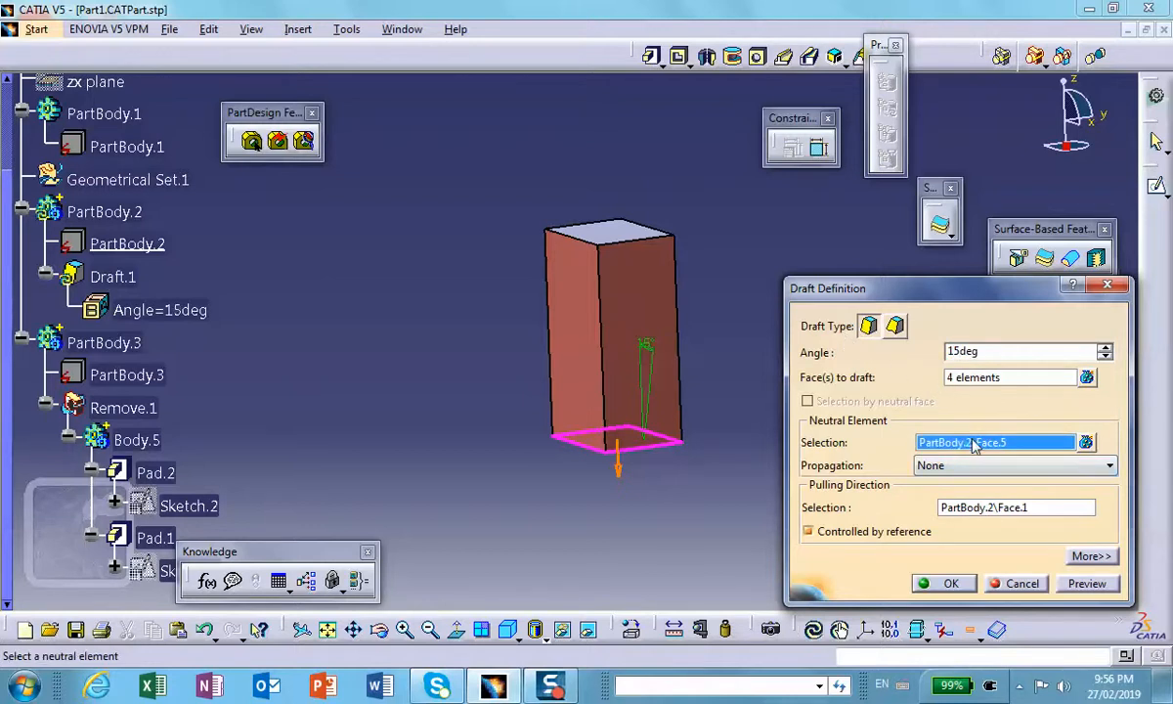
pyautogui.click(617, 233)
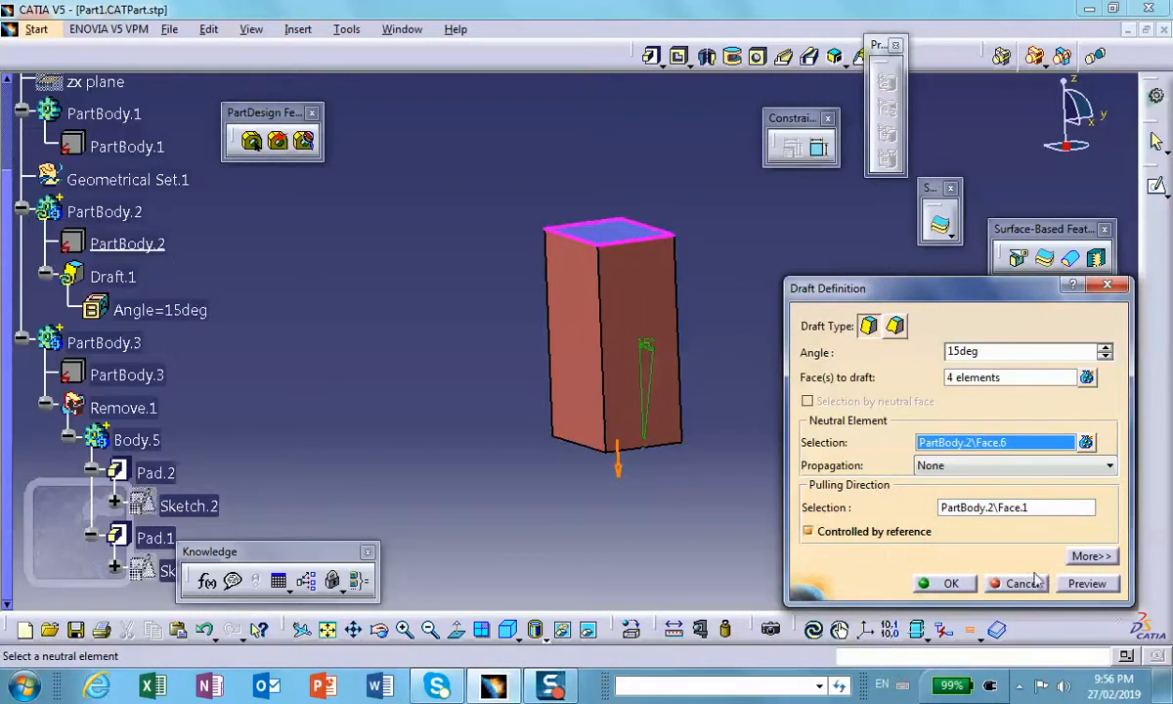
pyautogui.click(1080, 584)
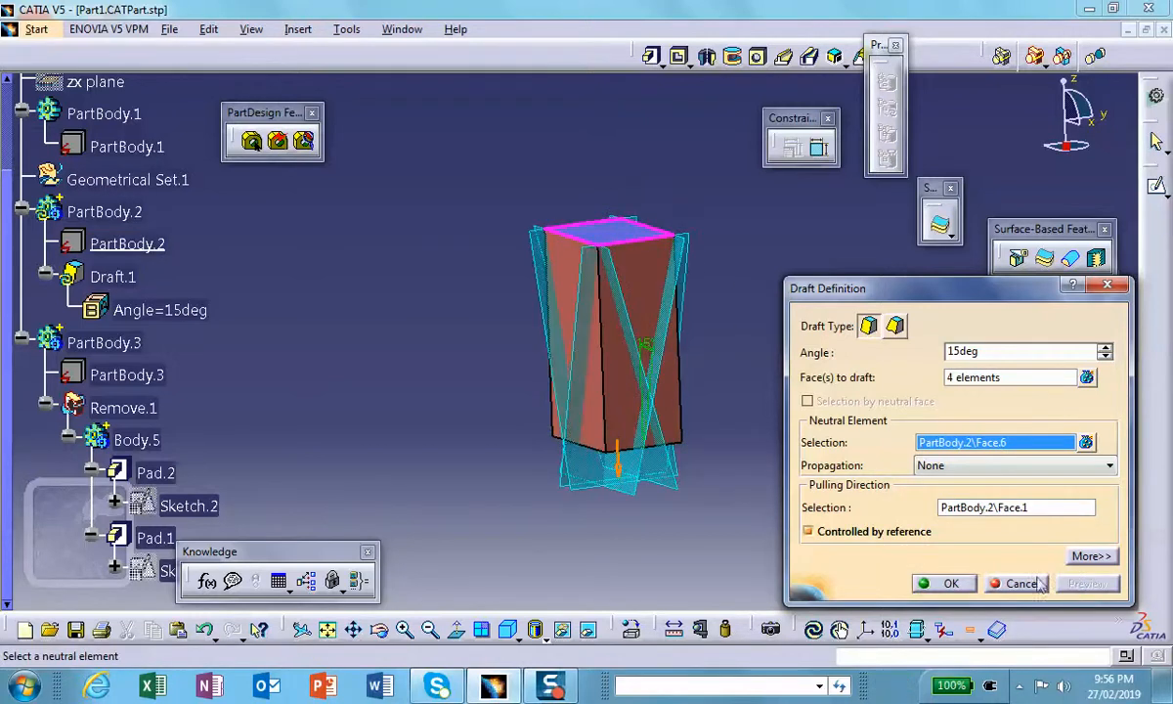
pyautogui.click(945, 584)
pyautogui.click(790, 499)
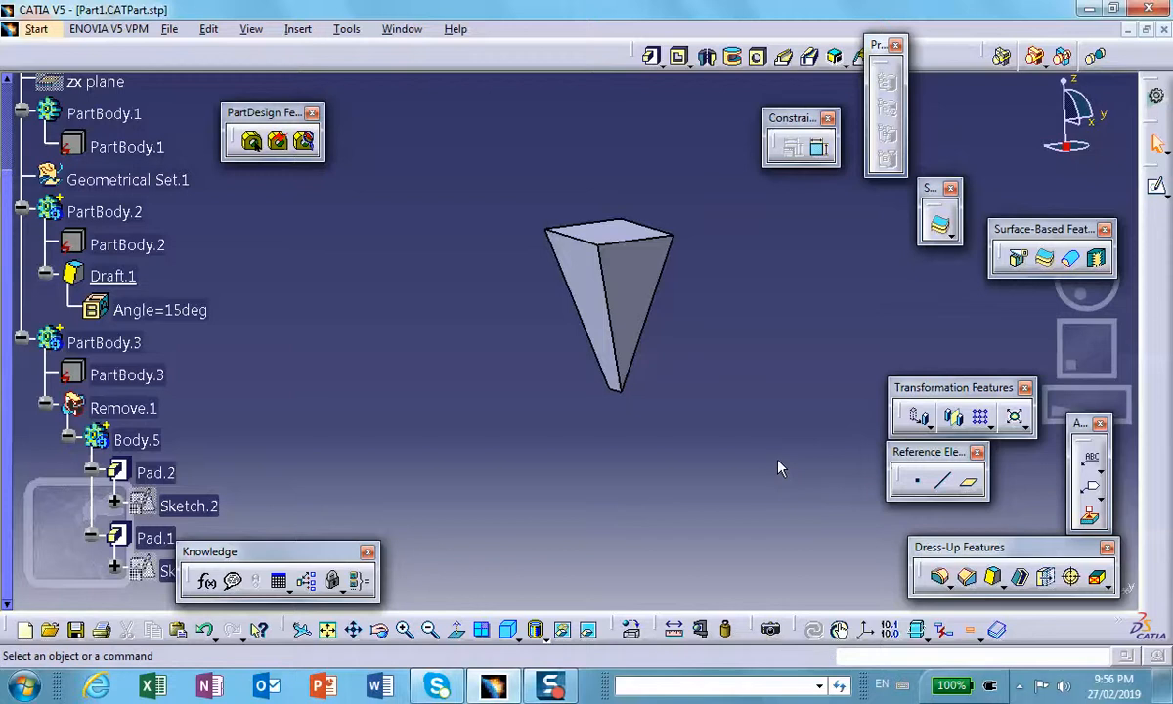
# Turn off the current-body-only display so that all bodies of the part are shown together.
pyautogui.moveTo(778, 466); pyautogui.dragTo(694, 413, button='middle')
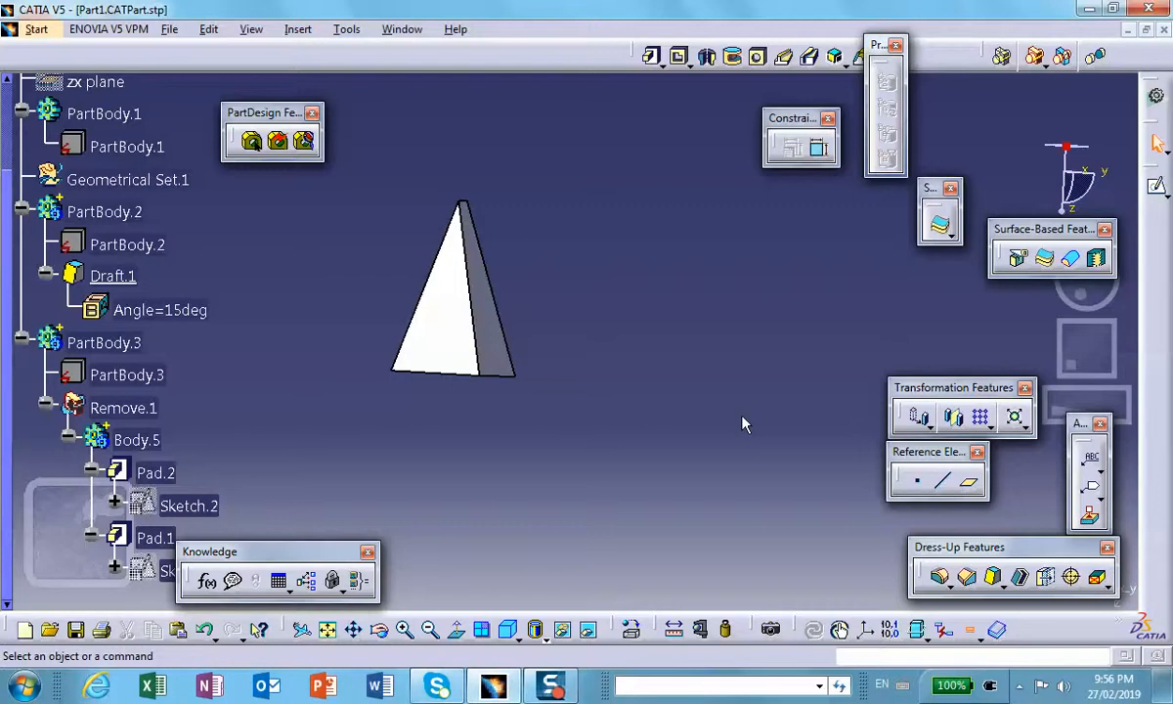
pyautogui.scroll(-1, 542, 284)
pyautogui.moveTo(538, 332); pyautogui.dragTo(417, 394, button='middle')
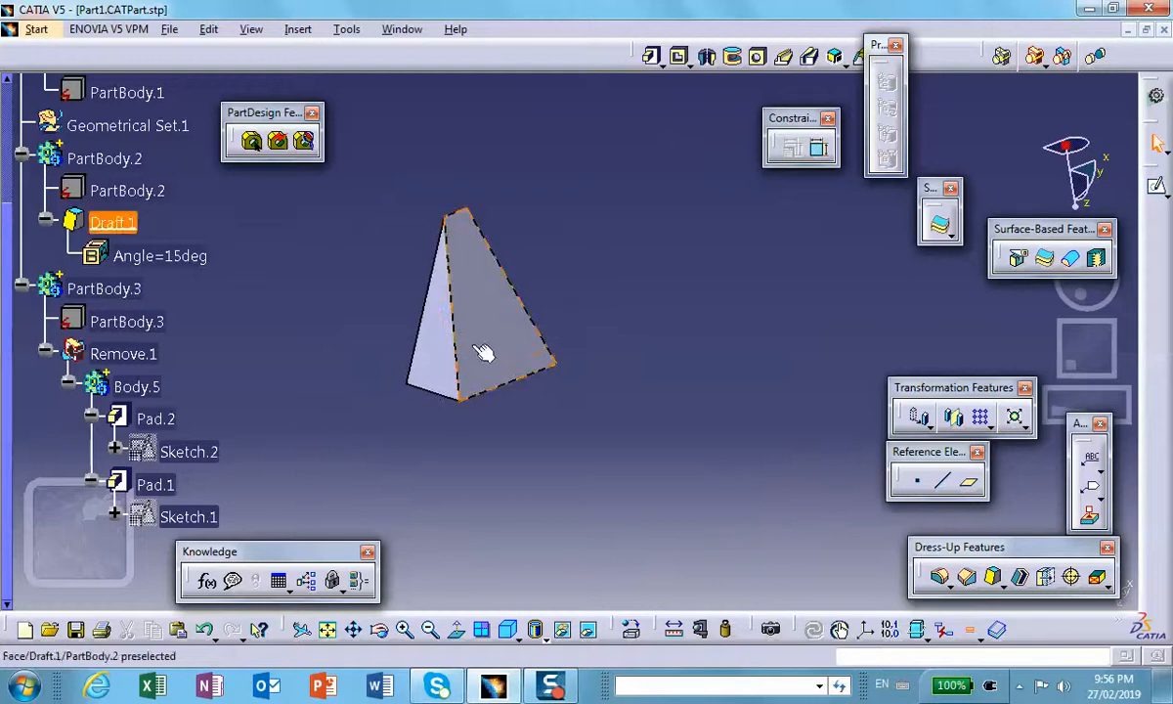
pyautogui.moveTo(485, 348); pyautogui.dragTo(608, 332, button='middle')
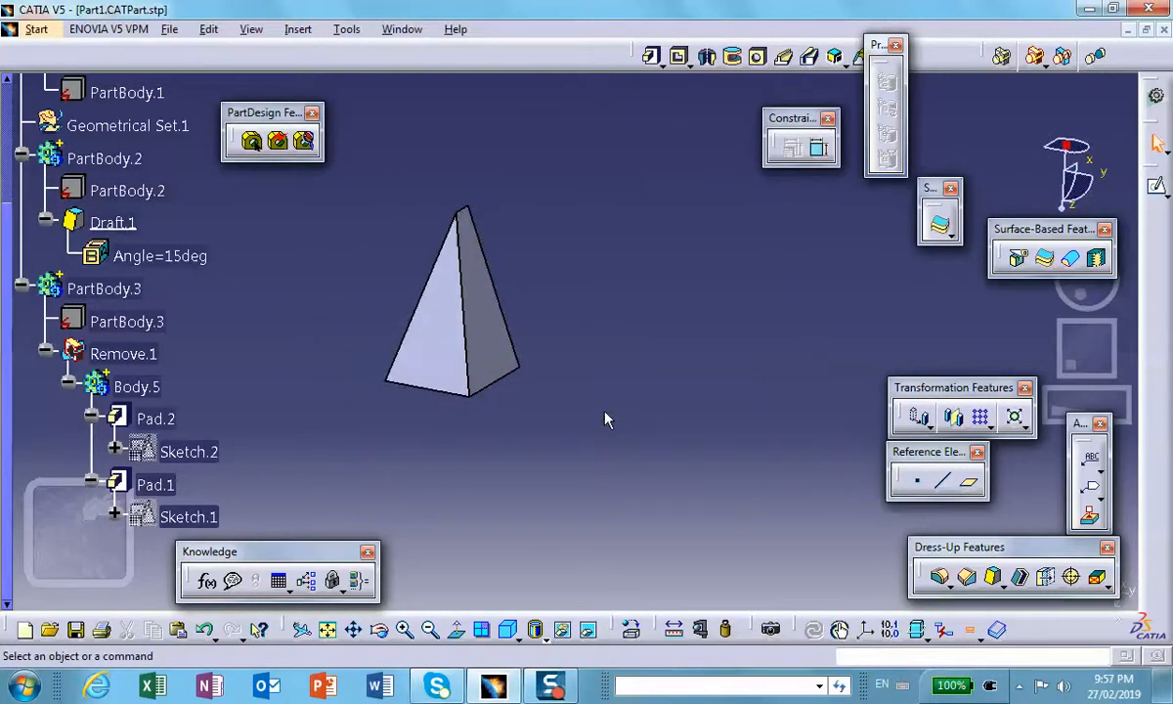
pyautogui.moveTo(479, 453); pyautogui.dragTo(525, 491, button='middle')
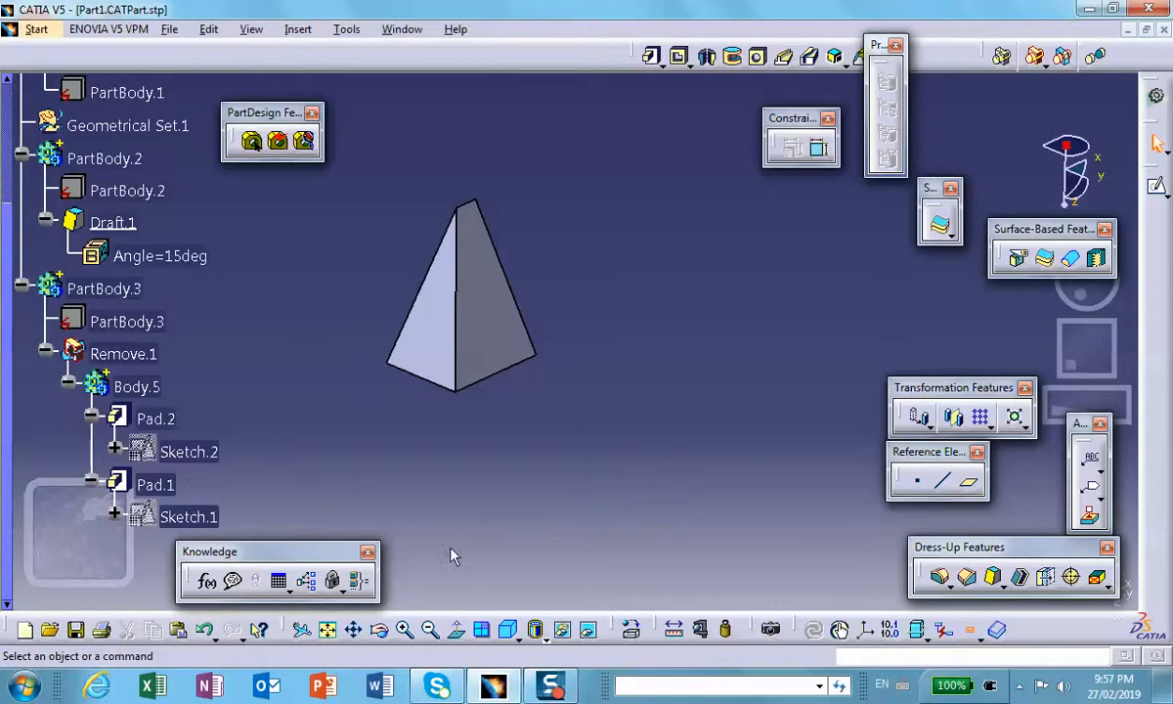
pyautogui.moveTo(654, 344); pyautogui.dragTo(667, 266, button='middle')
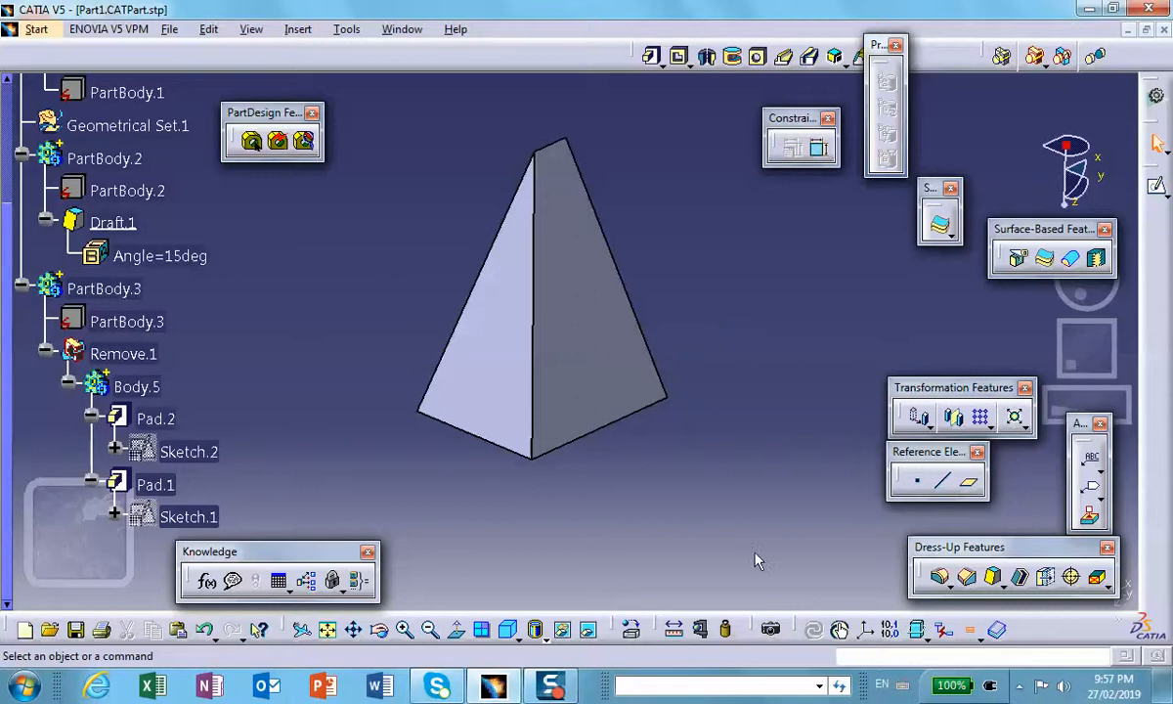
pyautogui.click(725, 629)
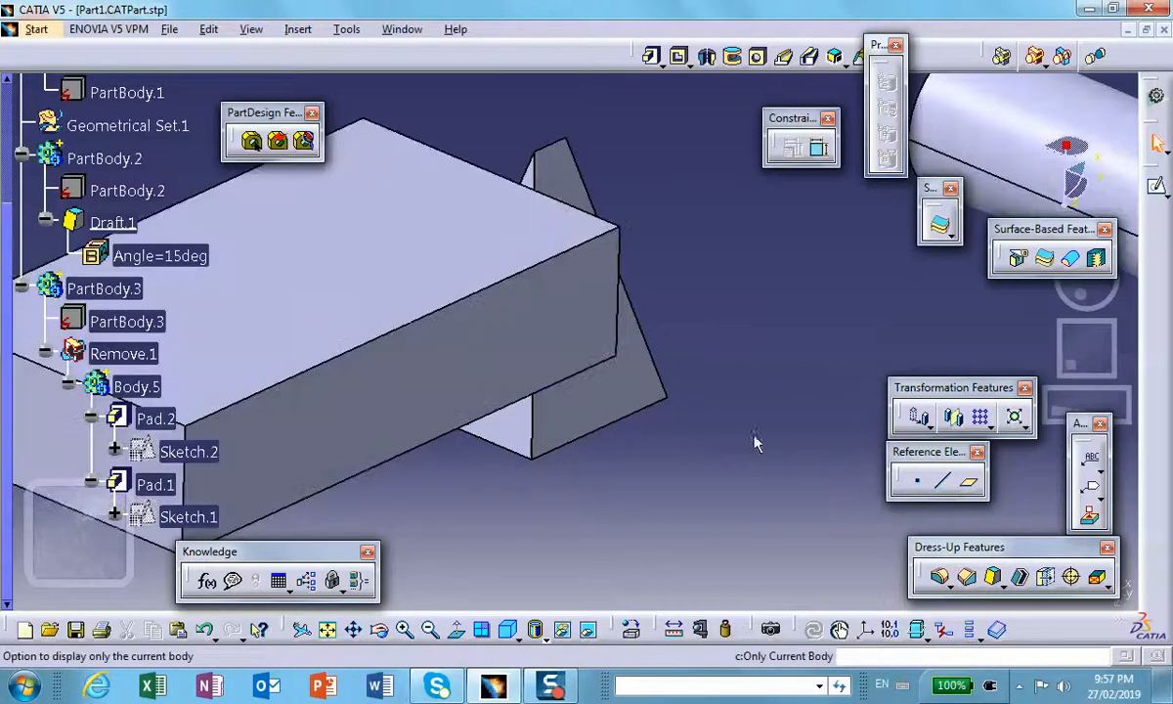
pyautogui.moveTo(740, 408); pyautogui.dragTo(499, 475, button='middle')
pyautogui.scroll(1, 711, 496)
pyautogui.scroll(2, 87, 155)
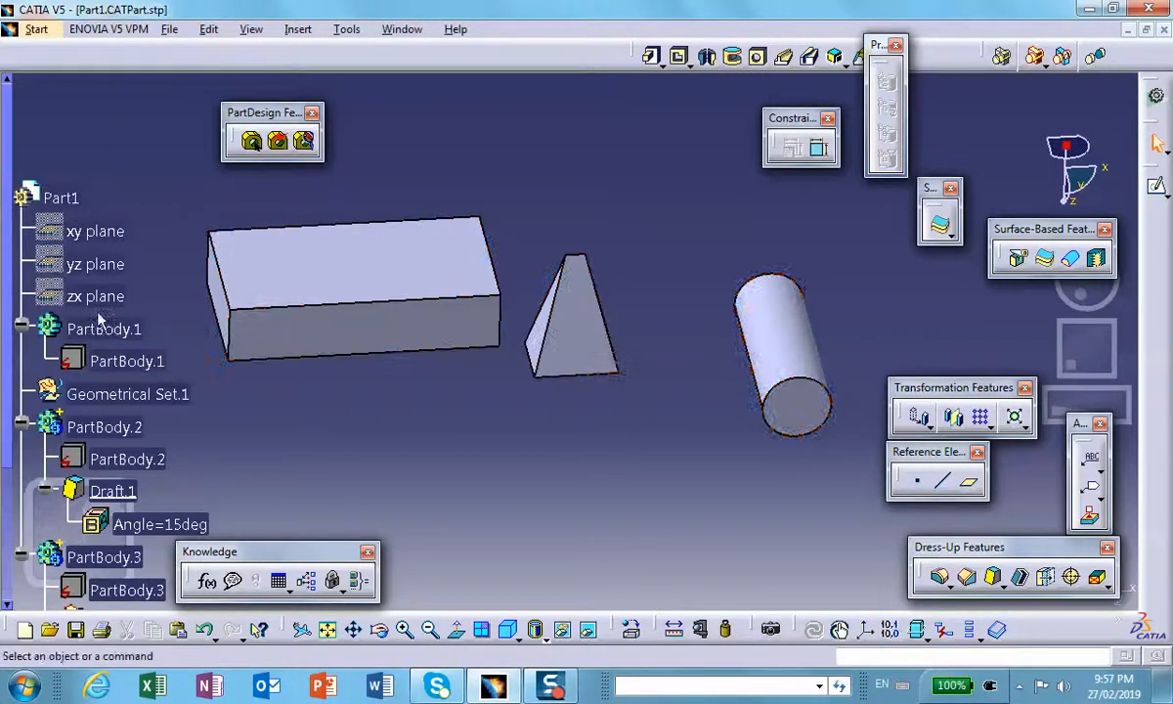
# Define PartBody.1, the cylinder, as the in-work object.
pyautogui.rightClick(106, 329)
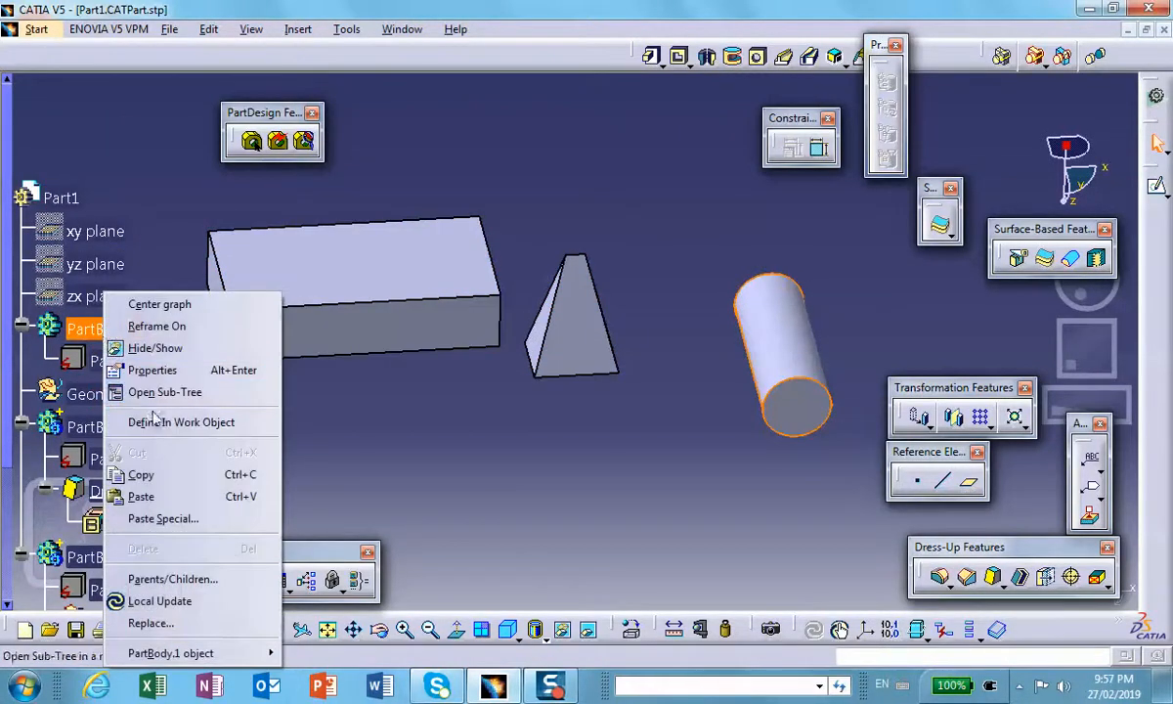
pyautogui.click(157, 421)
pyautogui.scroll(-2, 181, 372)
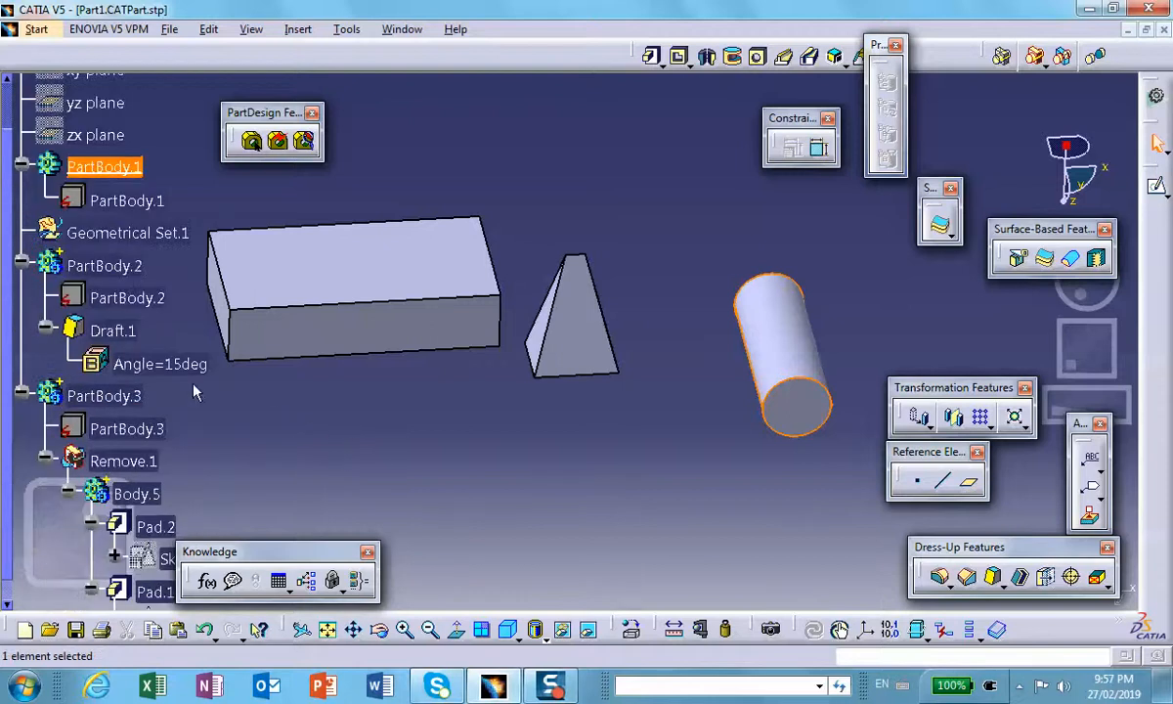
# Define PartBody.3, the rectangular block with the pocket, as the in-work object.
pyautogui.click(132, 299)
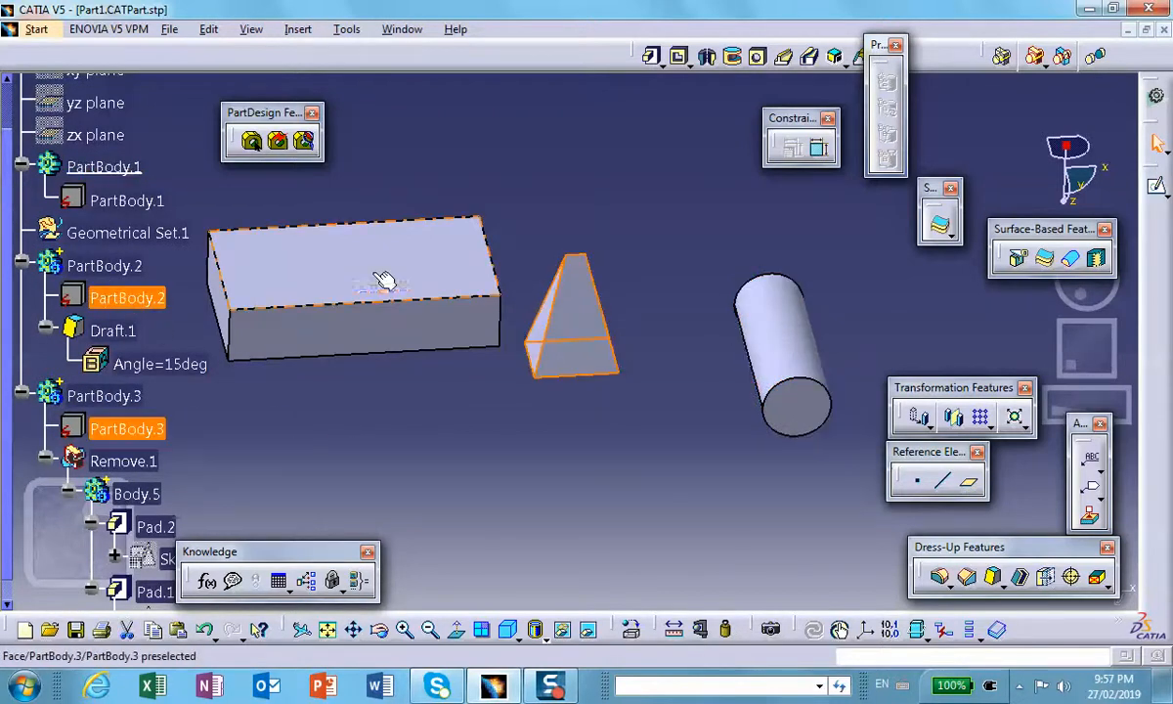
pyautogui.scroll(-2, 377, 423)
pyautogui.click(108, 289)
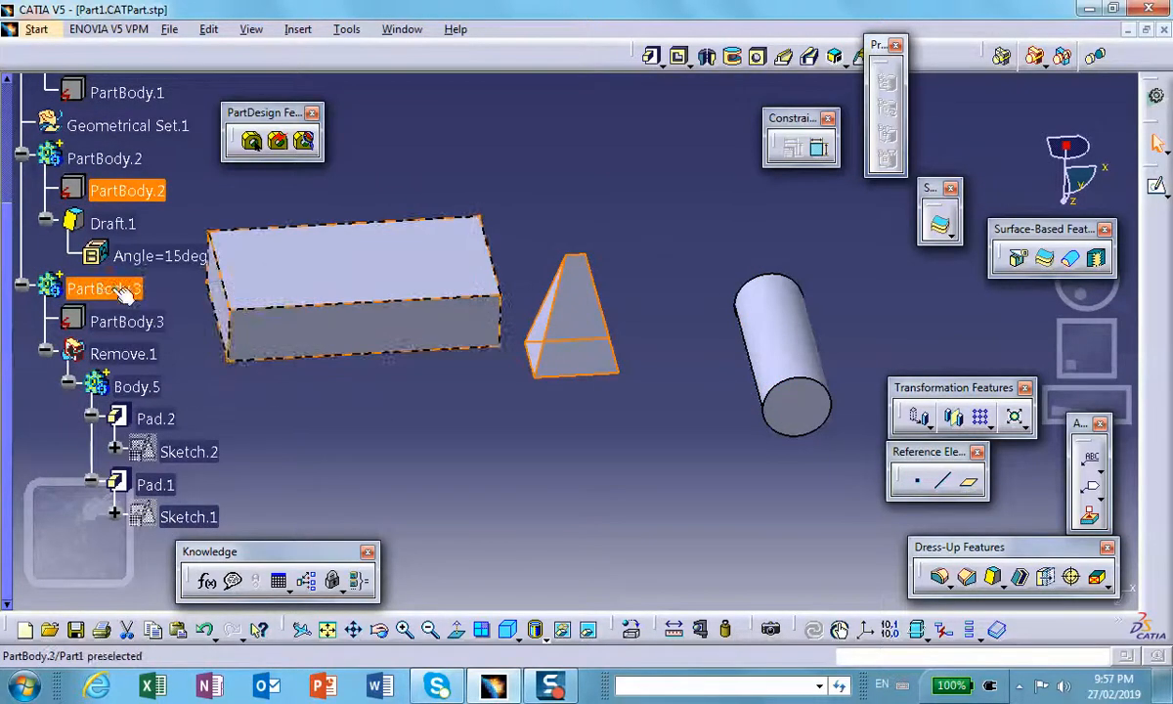
pyautogui.rightClick(114, 288)
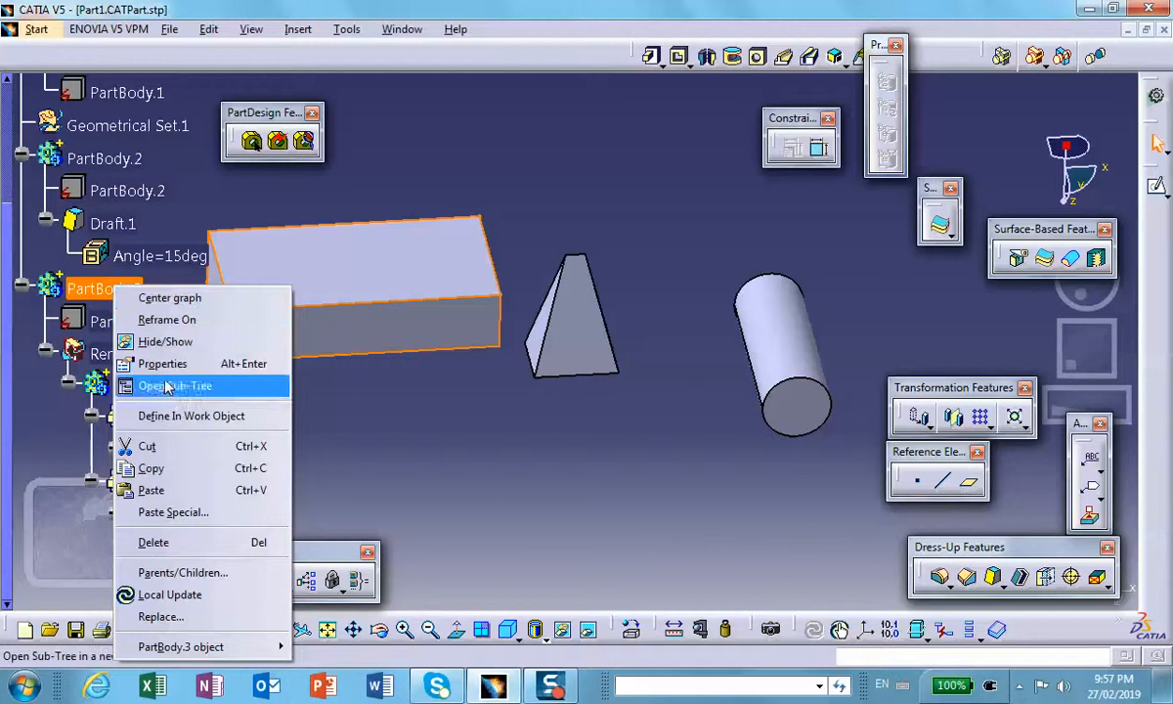
pyautogui.click(176, 415)
pyautogui.moveTo(329, 406); pyautogui.dragTo(884, 340, button='middle')
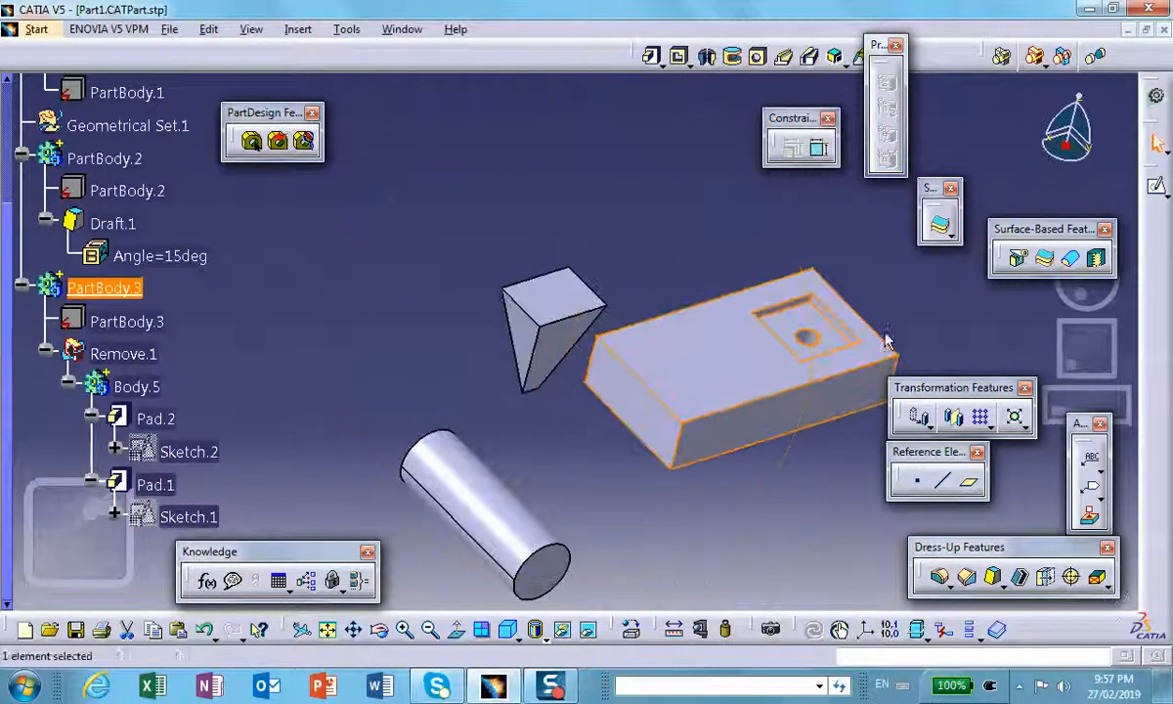
pyautogui.click(384, 337)
# Translate the pocketed block 3 in along the X component, keeping the transformation specifications.
pyautogui.moveTo(382, 336); pyautogui.dragTo(561, 288, button='middle')
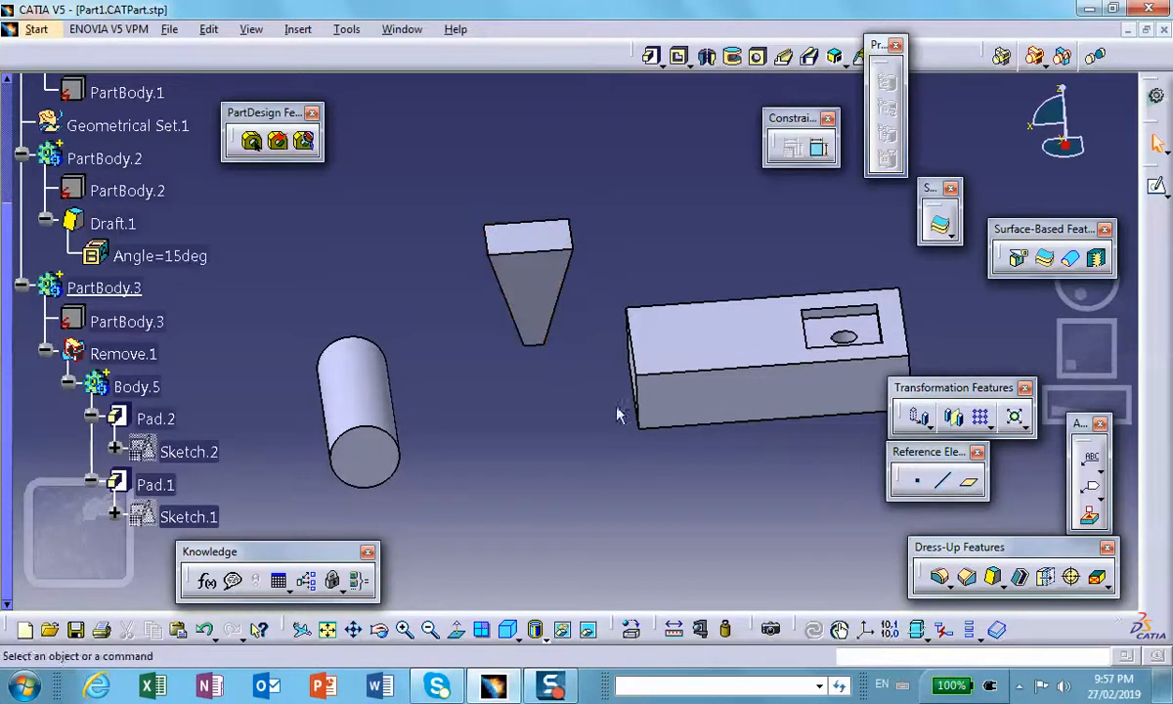
pyautogui.moveTo(621, 410); pyautogui.dragTo(683, 312, button='middle')
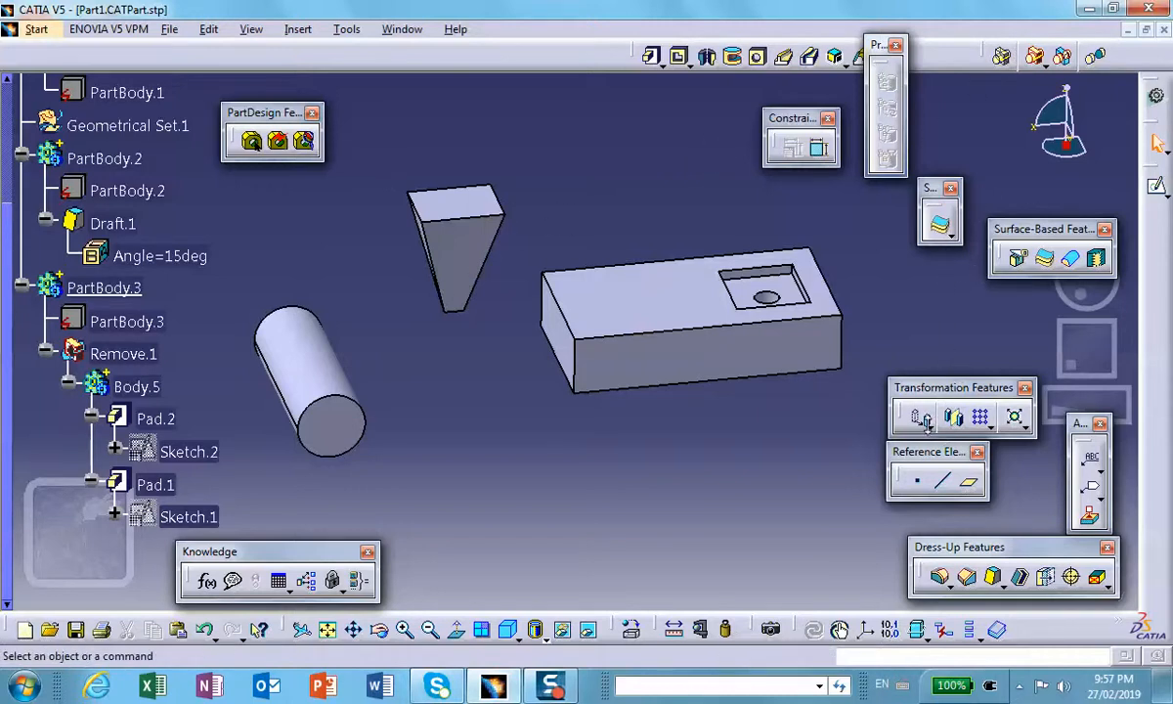
pyautogui.click(922, 418)
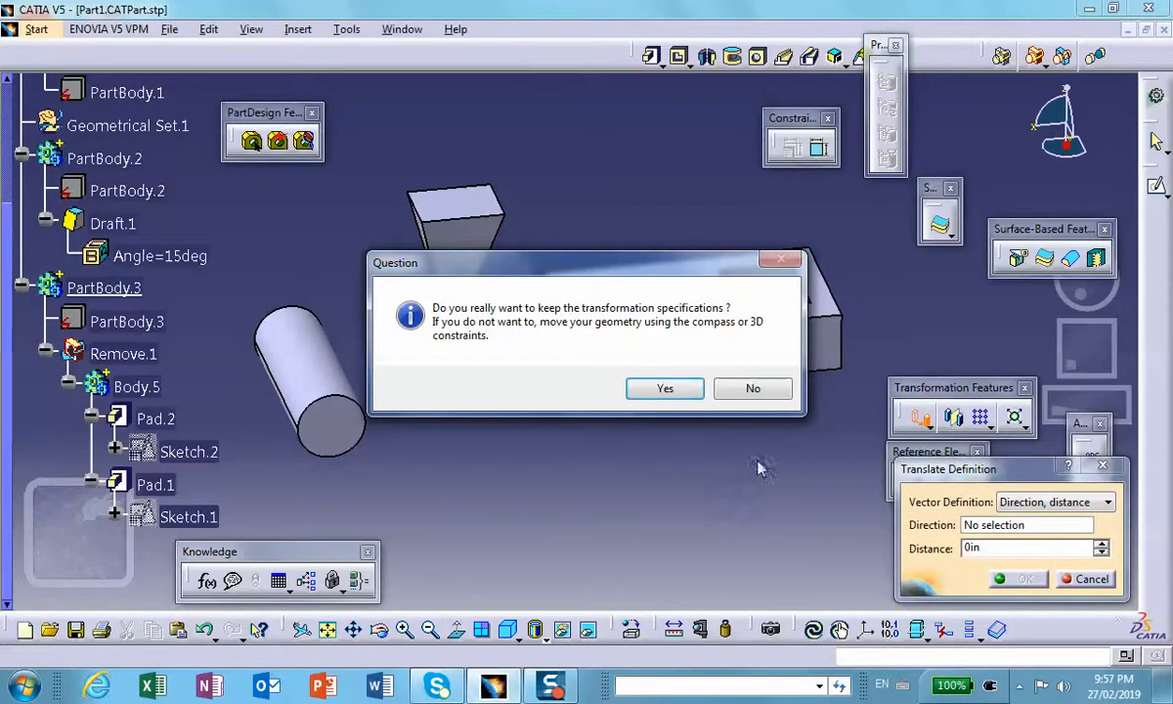
pyautogui.click(665, 389)
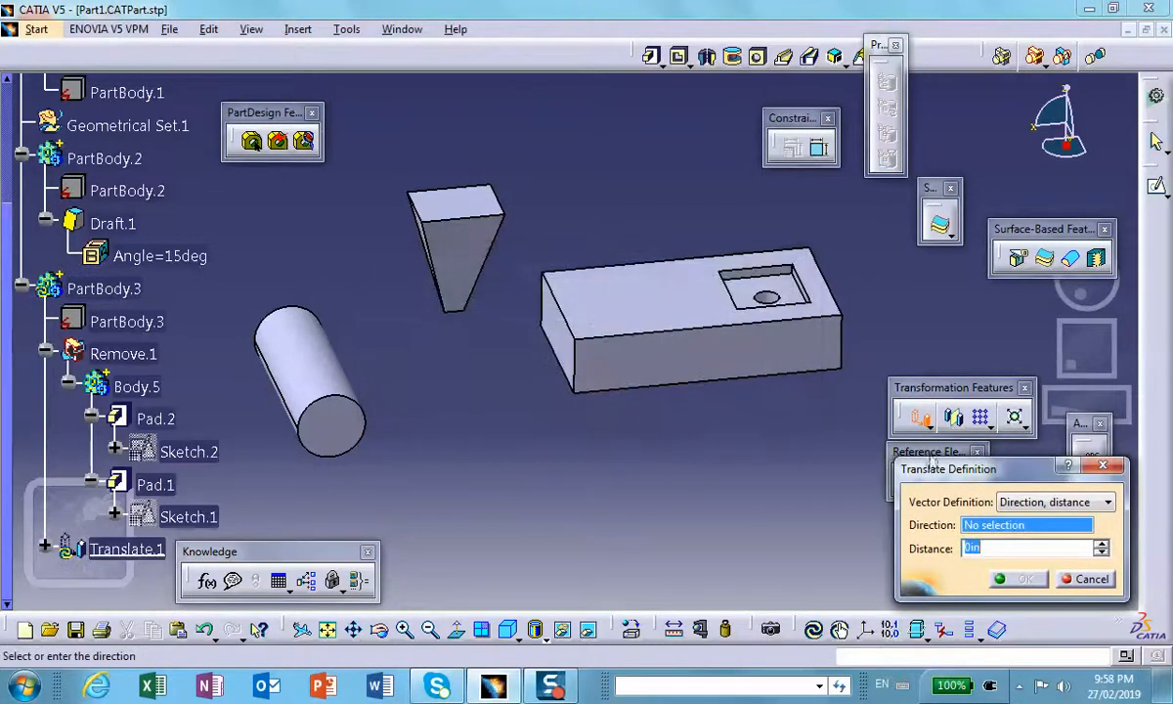
pyautogui.rightClick(982, 528)
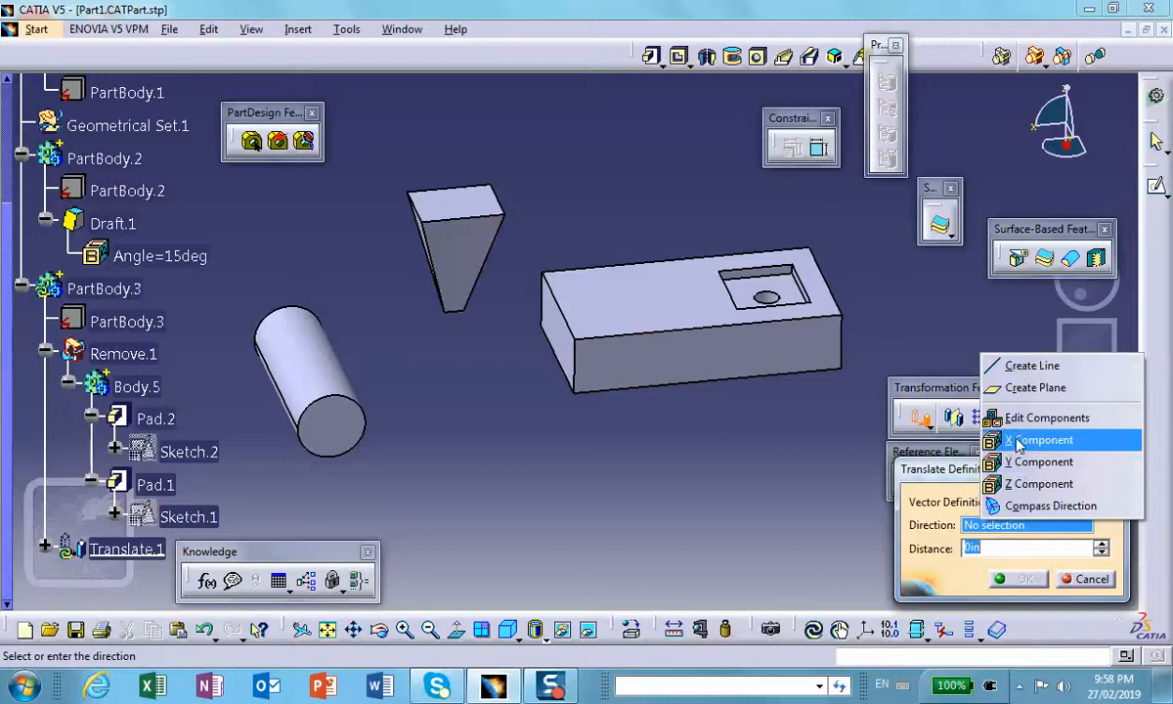
pyautogui.click(1031, 440)
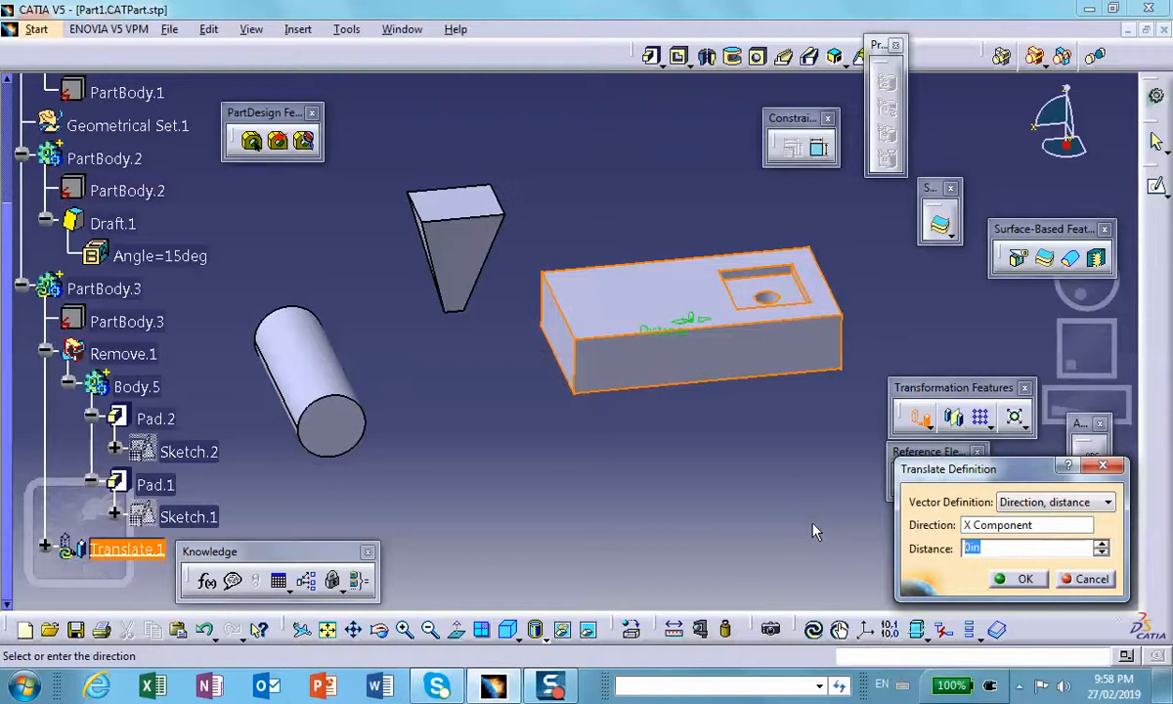
pyautogui.write('3')
pyautogui.click(1029, 581)
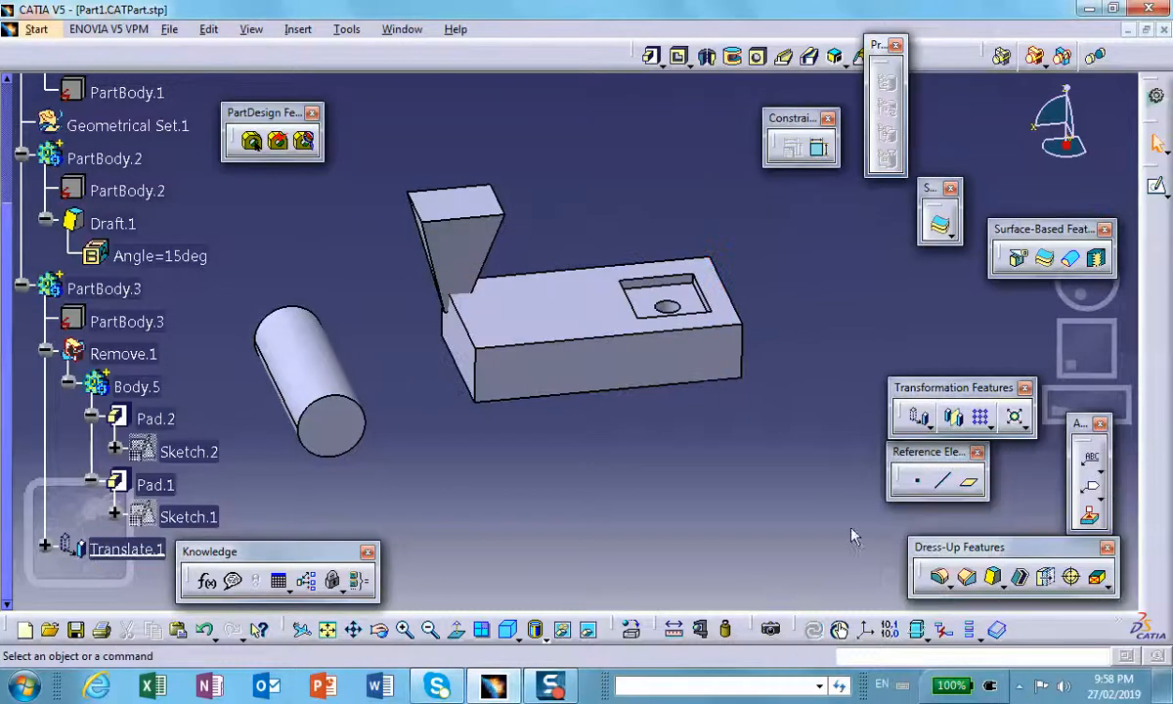
# Remove the tapered PartBody.2 from the PartBody.3 block with a Boolean Remove and inspect the resulting cut.
pyautogui.moveTo(664, 424); pyautogui.dragTo(780, 382, button='middle')
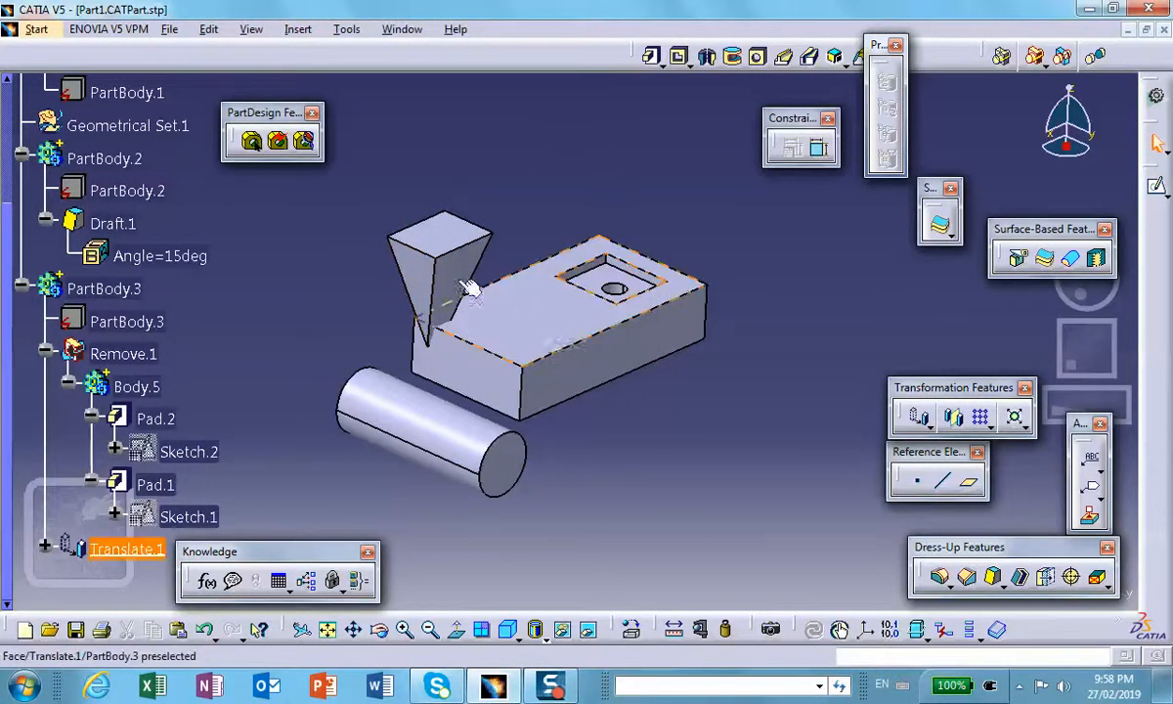
pyautogui.click(1044, 62)
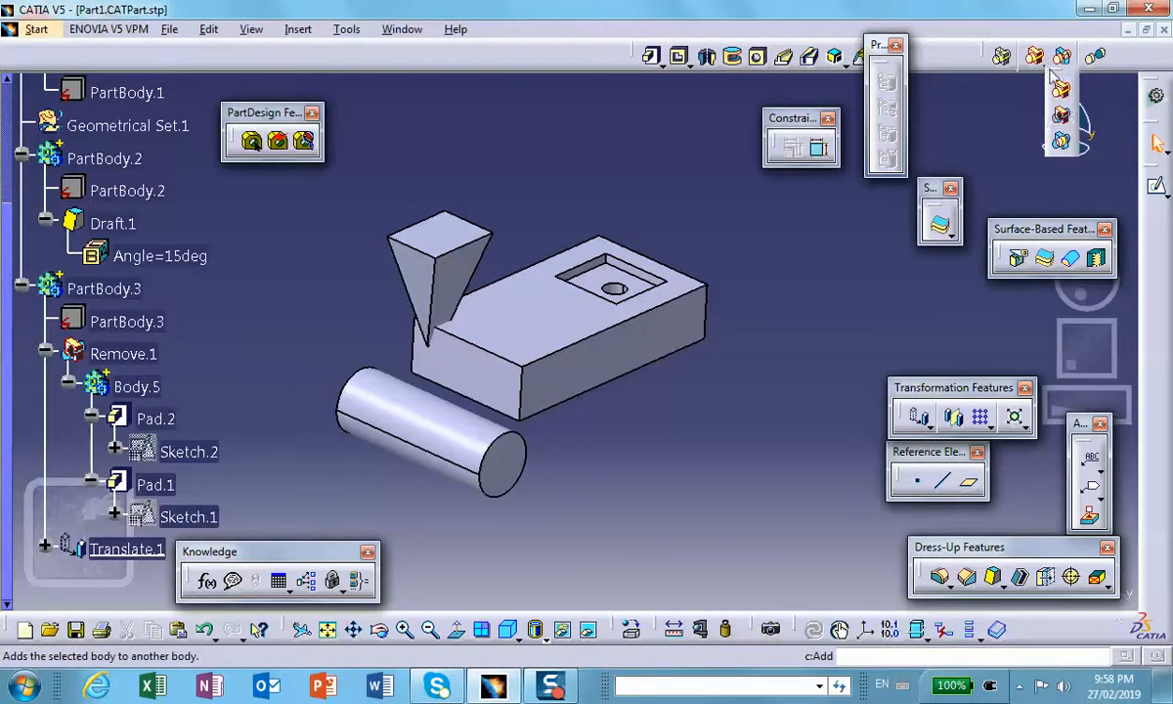
pyautogui.click(1063, 117)
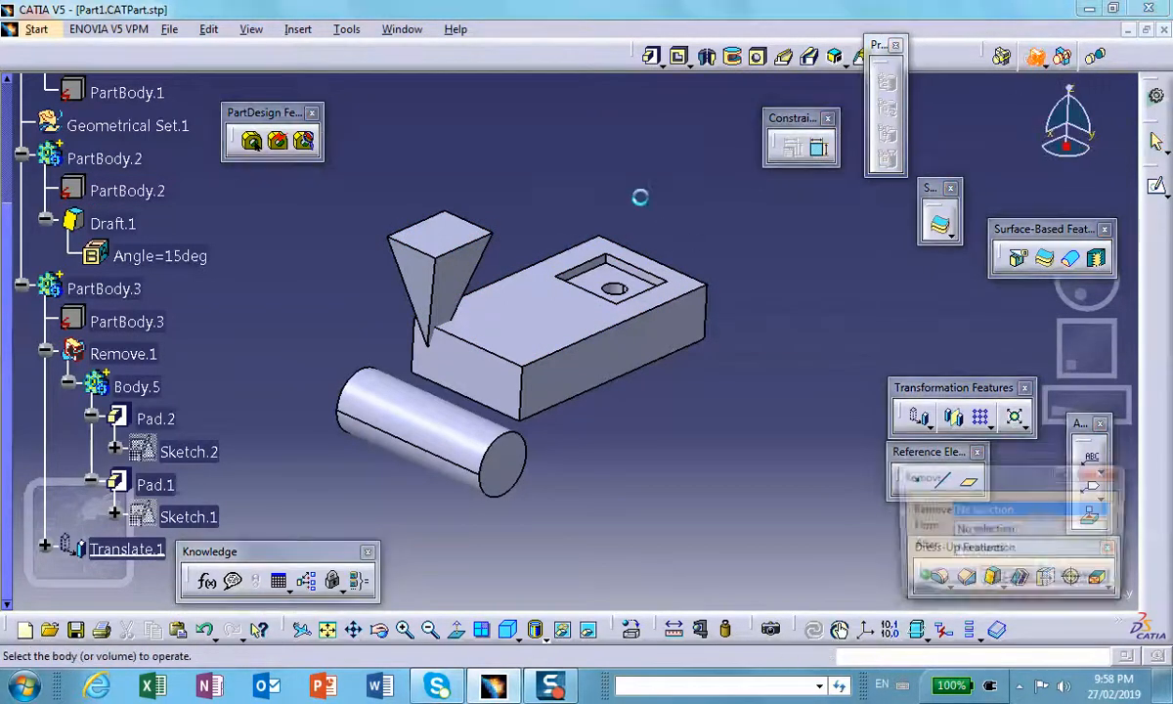
pyautogui.click(428, 227)
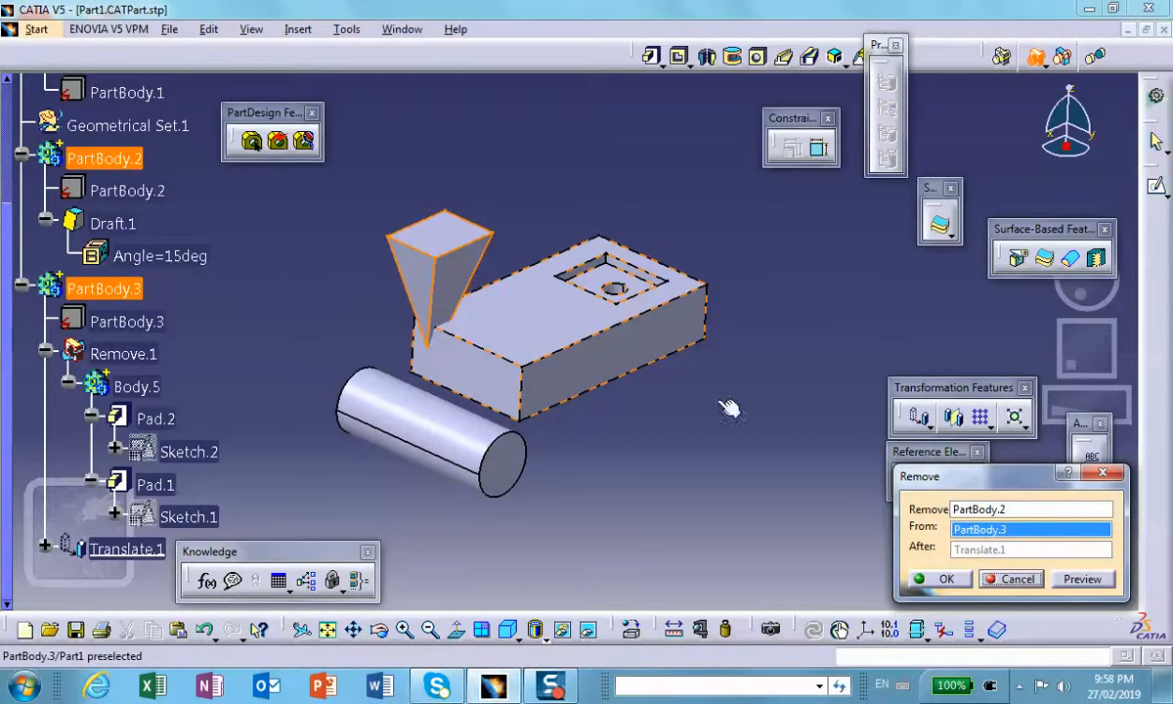
pyautogui.click(953, 581)
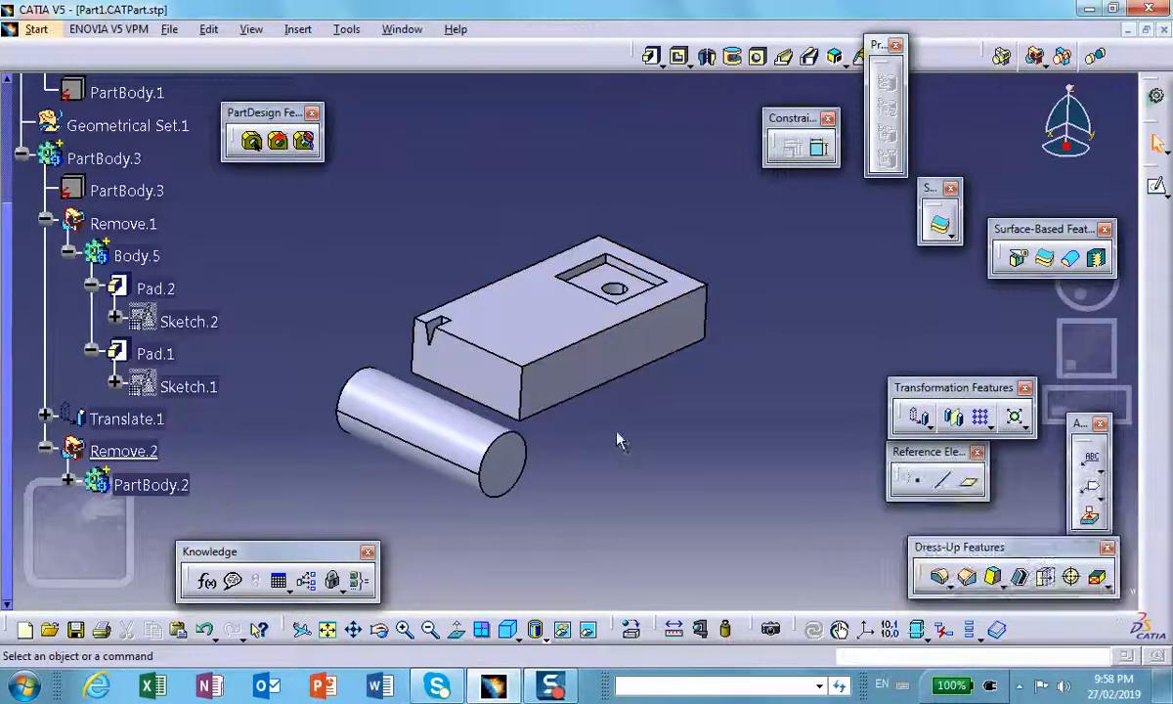
pyautogui.moveTo(577, 402); pyautogui.dragTo(683, 389, button='middle')
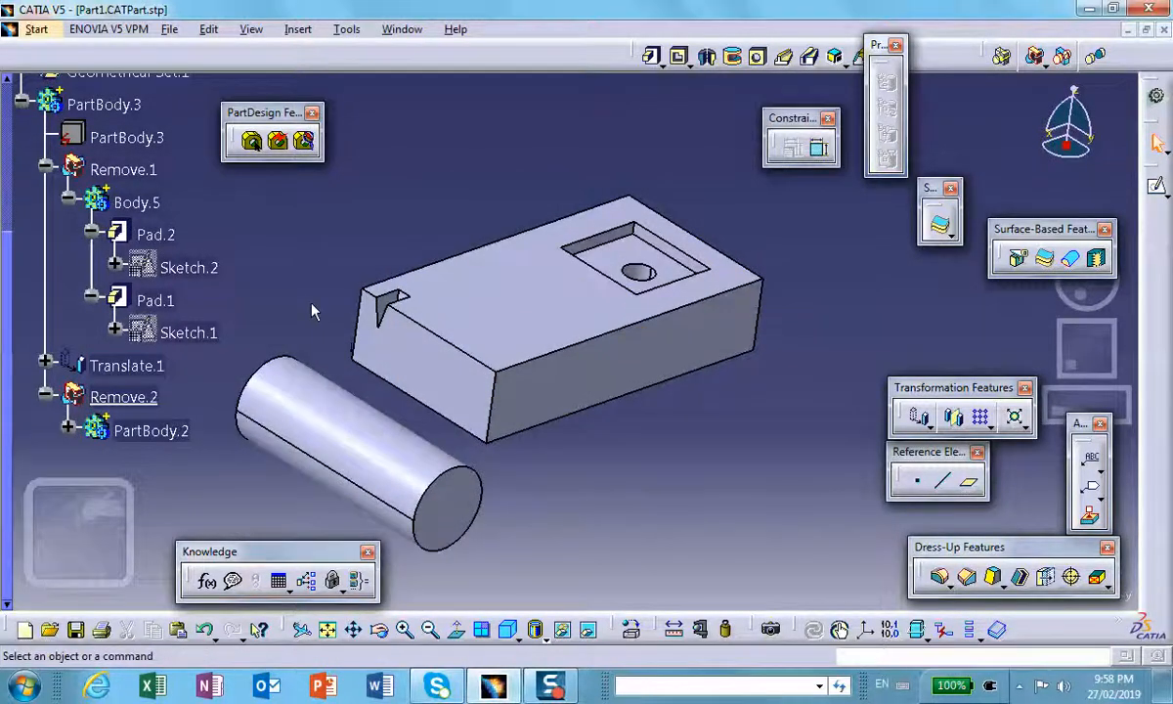
pyautogui.moveTo(309, 309); pyautogui.dragTo(323, 331, button='middle')
pyautogui.moveTo(506, 330); pyautogui.dragTo(552, 313, button='middle')
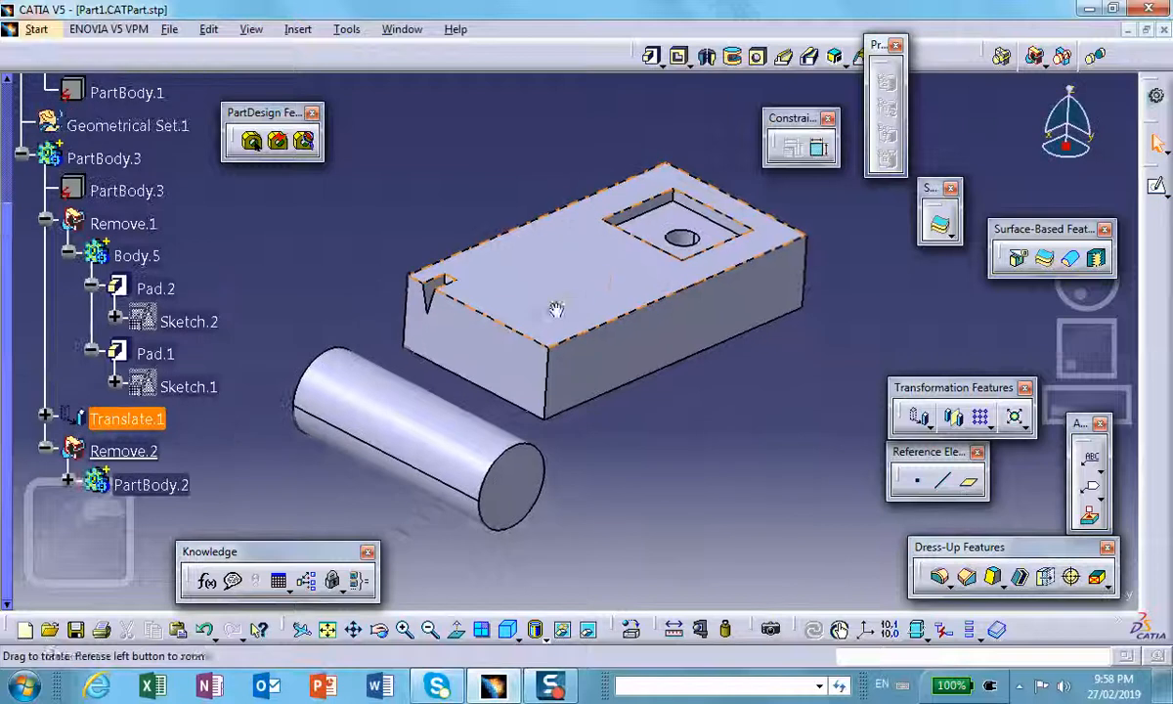